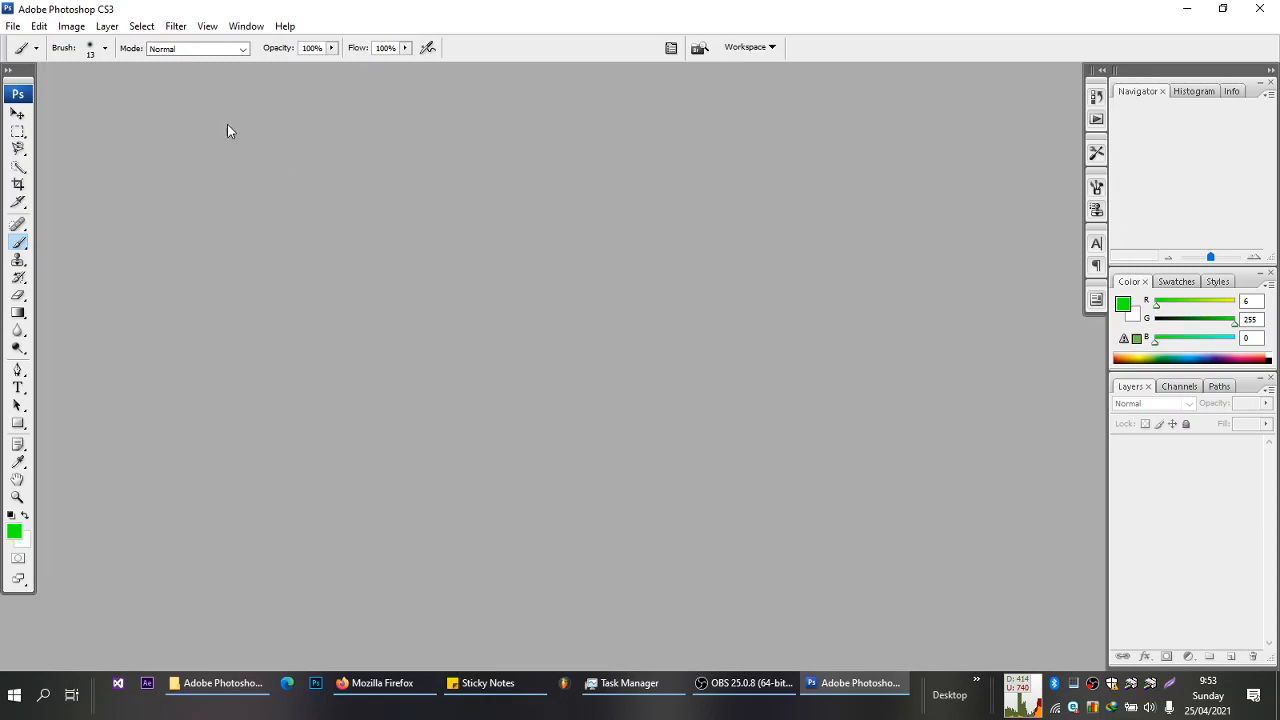
- Open robert-downey--jr.-menyumbang-dalam-investasi-lingkungan.jpg from the Downloads folder and enlarge its document window around the photo
click(13, 26)
click(36, 60)
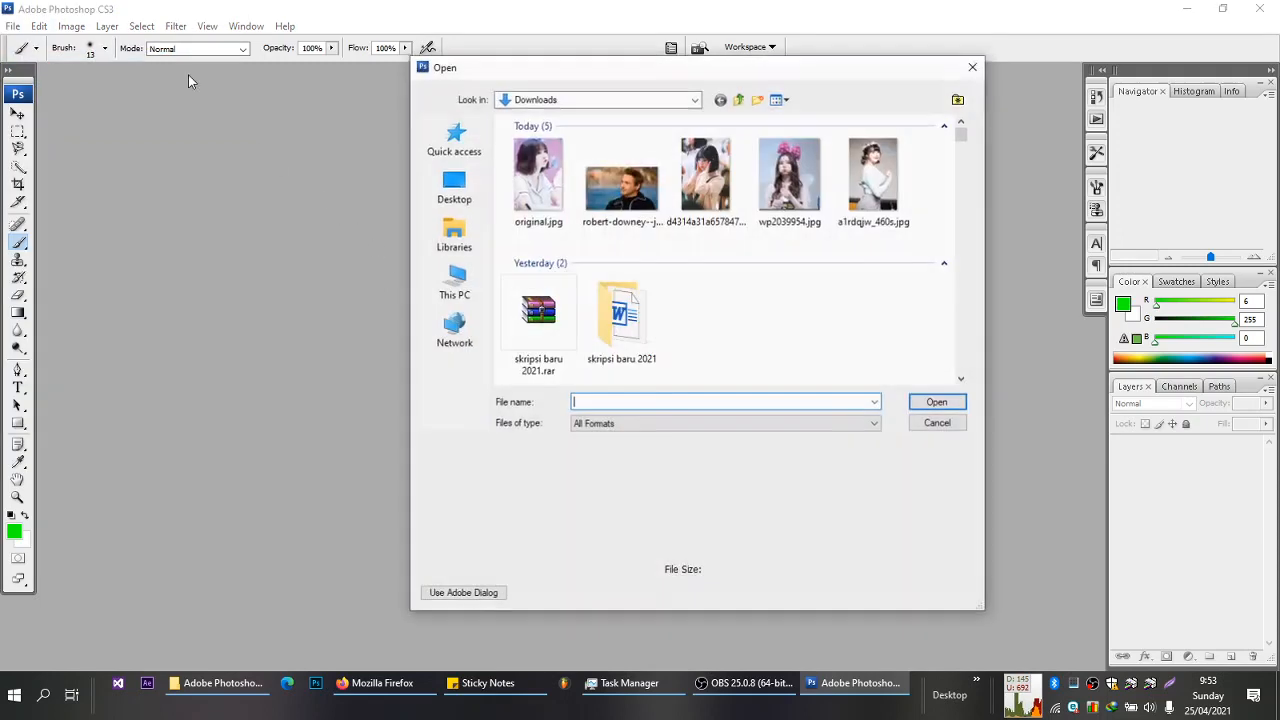
double_click(631, 201)
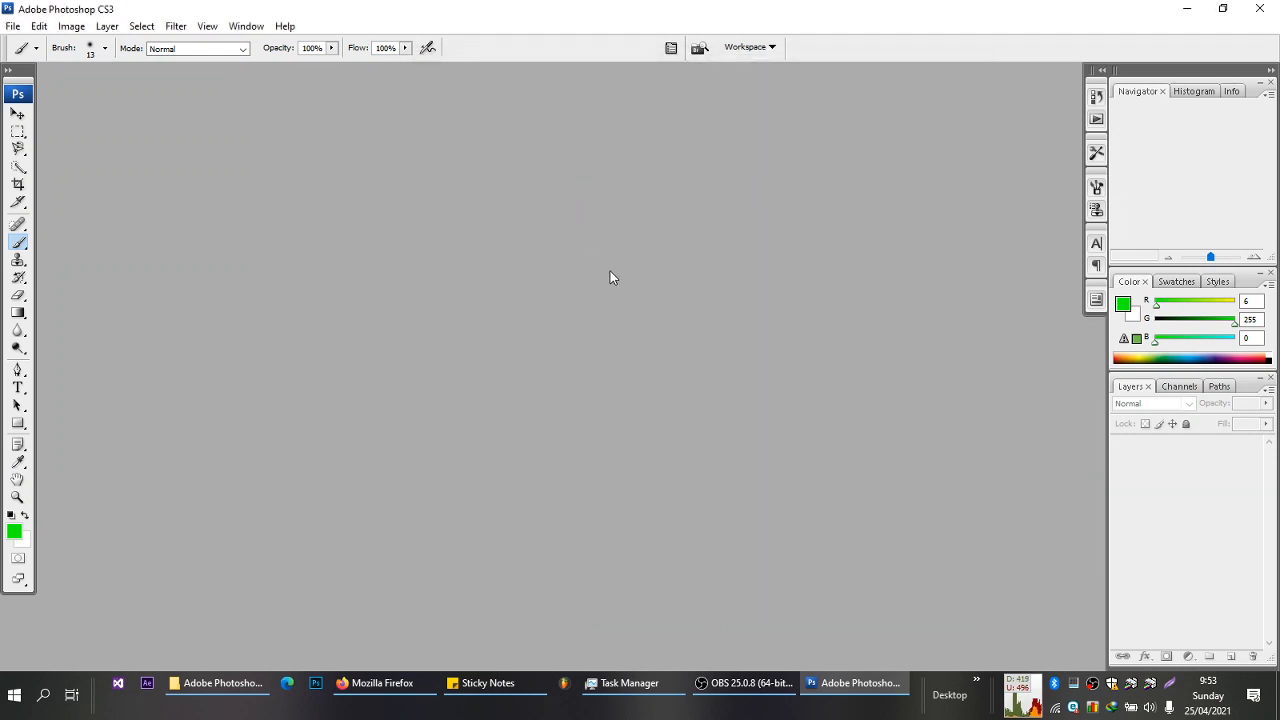
drag(672, 478, 953, 586)
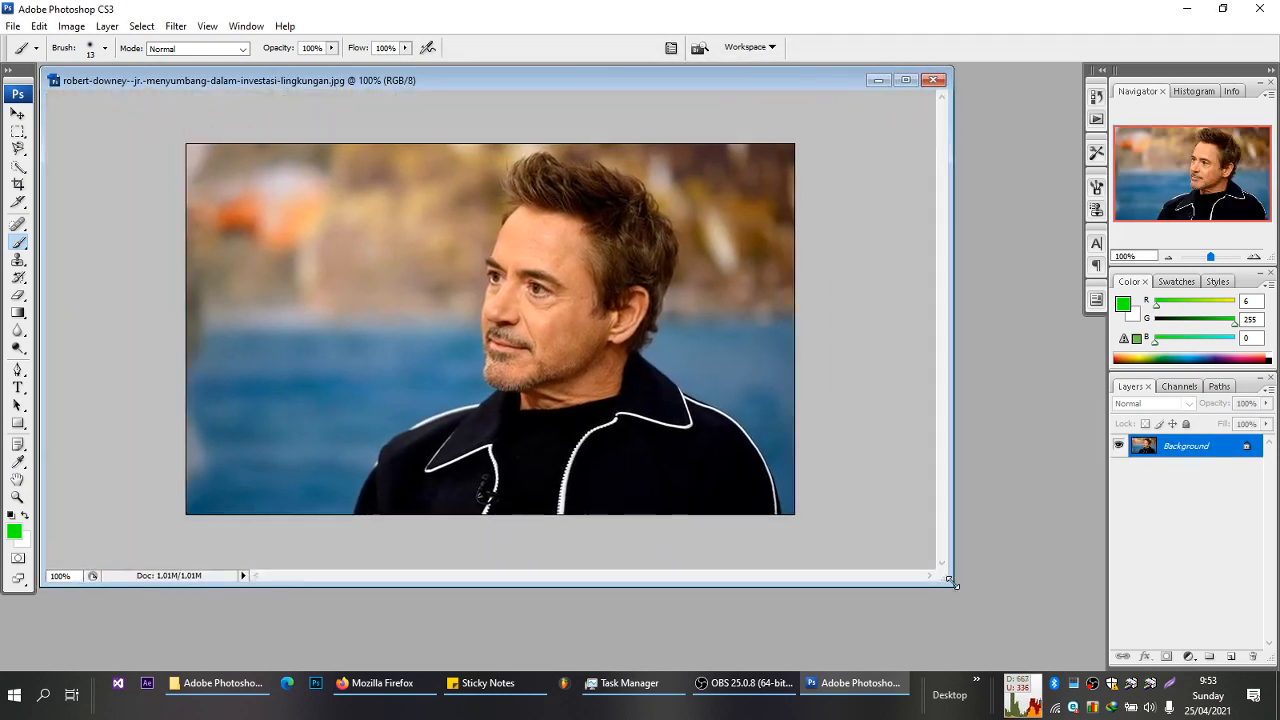
- Convert the Background into a regular layer named Layer 0 and reposition the document window
right_click(1177, 455)
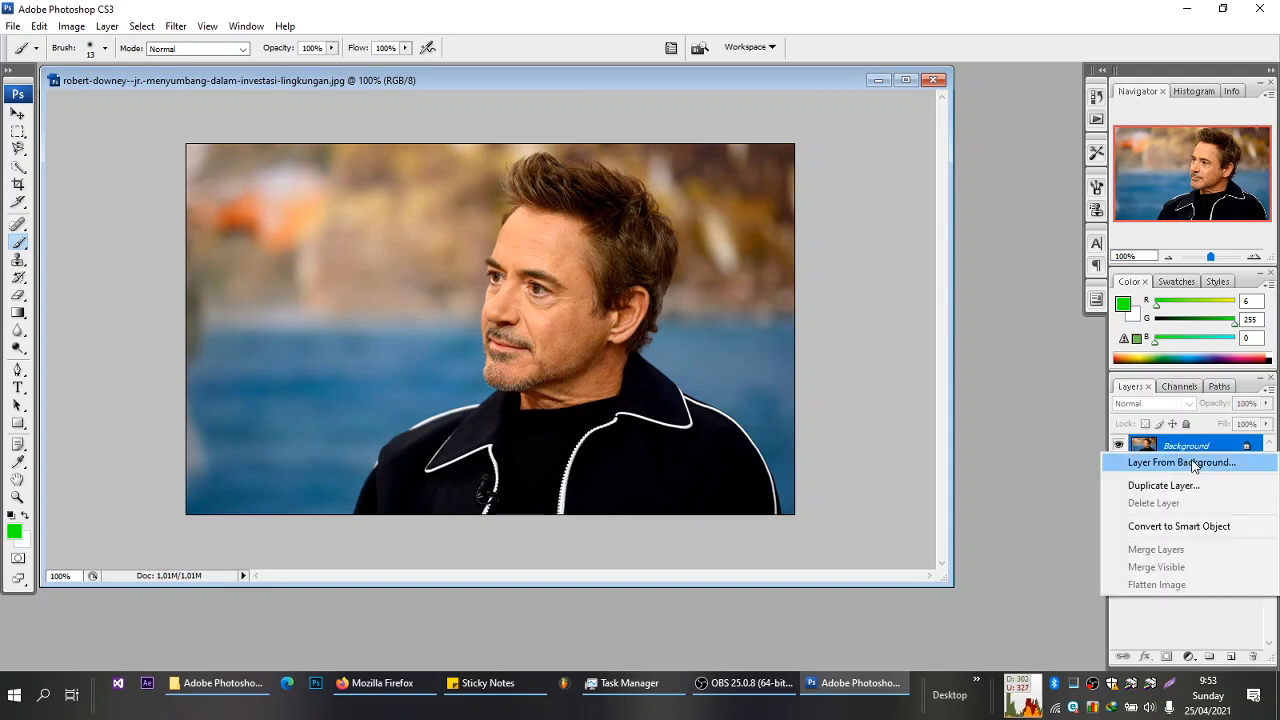
click(1186, 462)
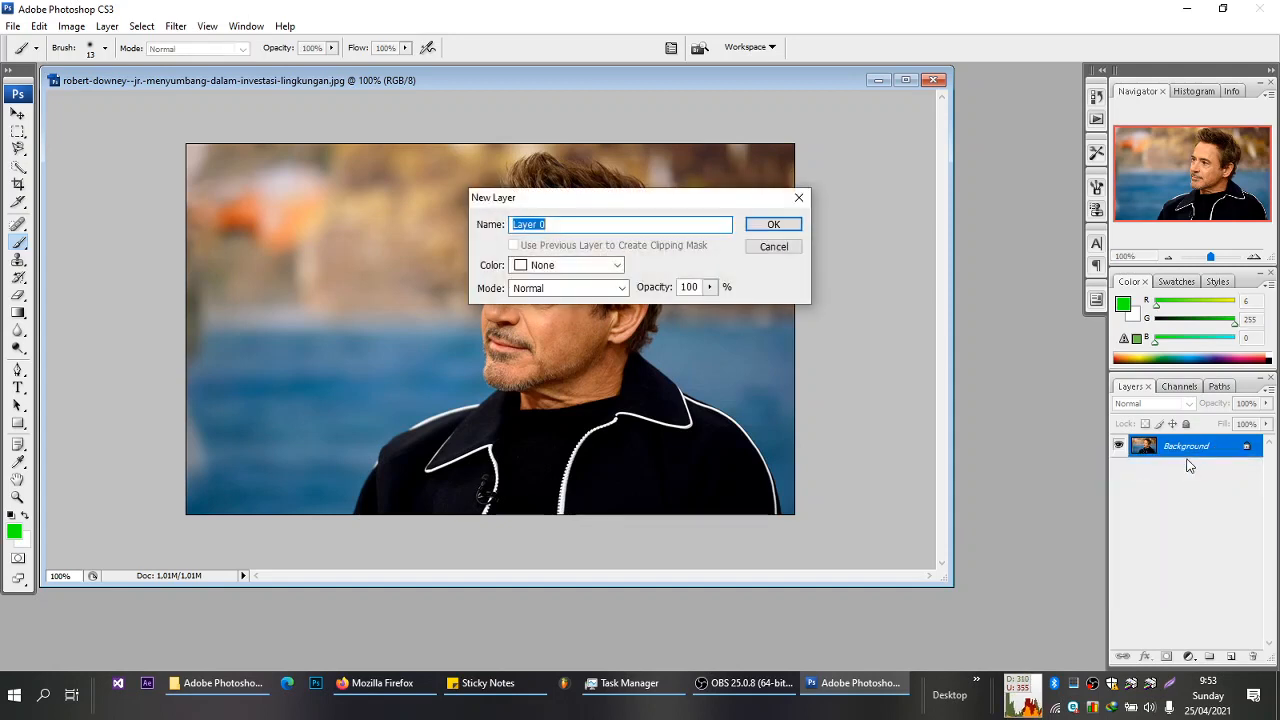
click(773, 226)
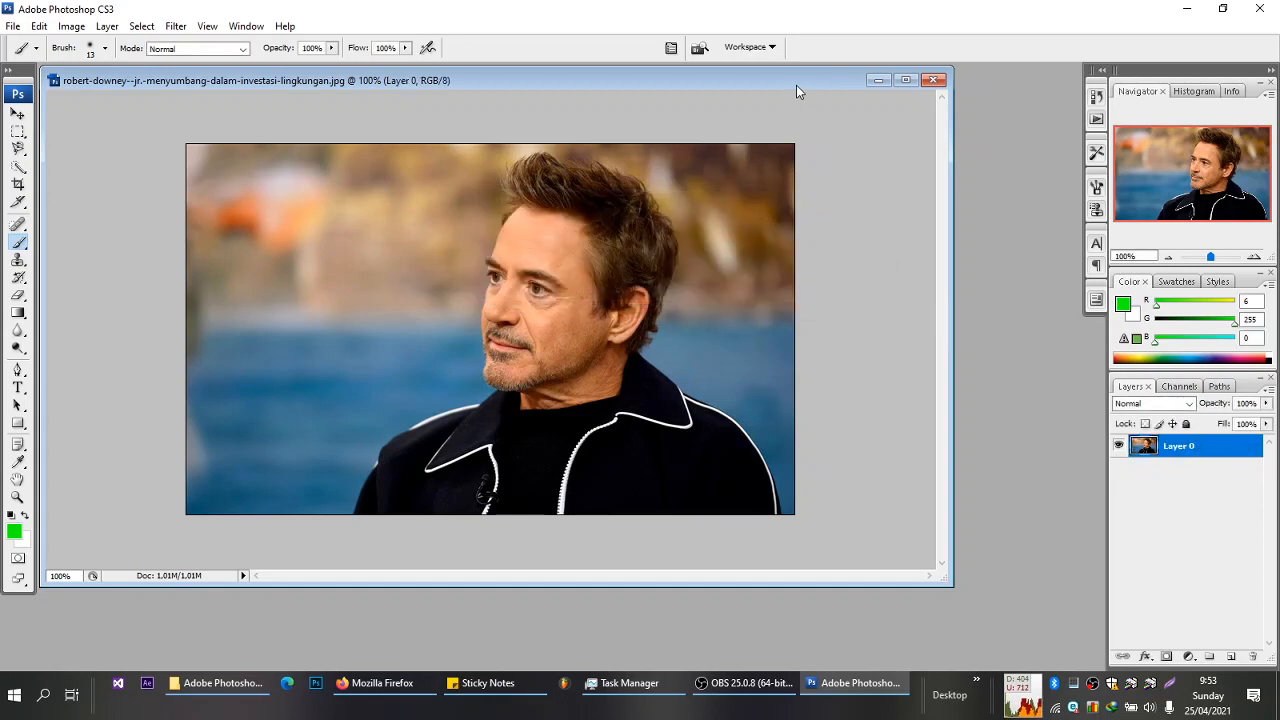
drag(797, 91, 854, 130)
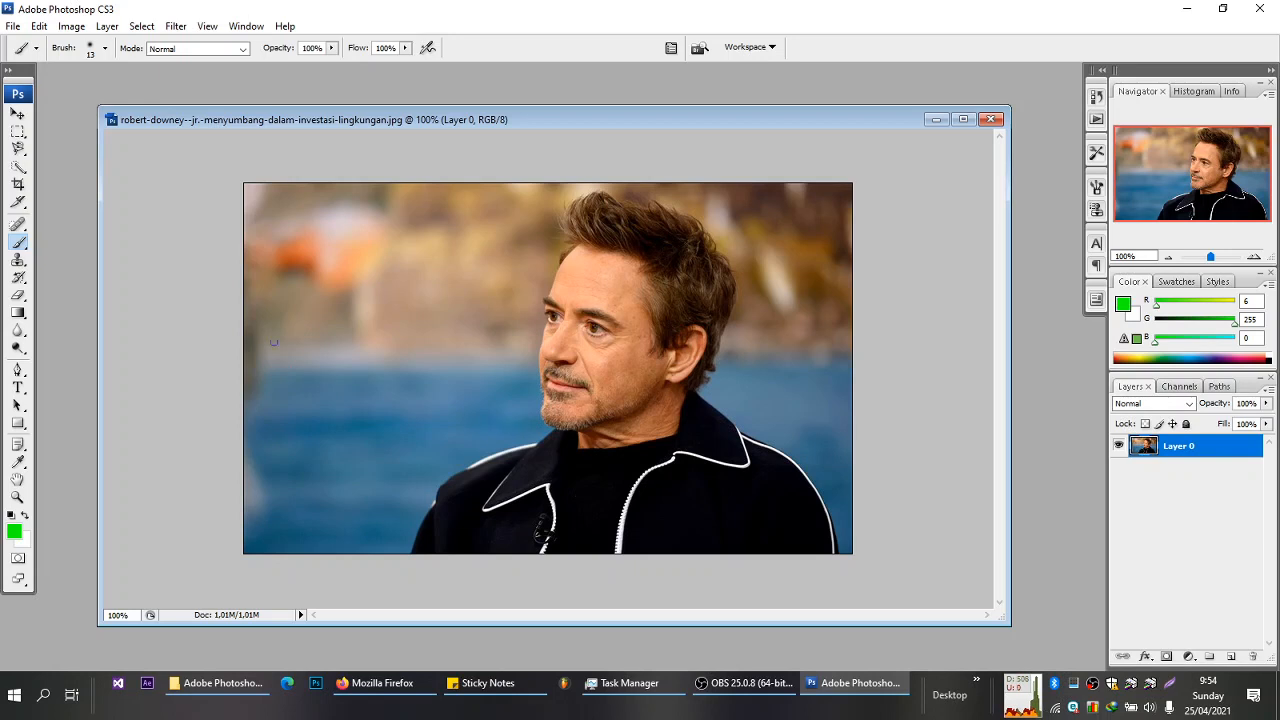
- Select the man's face, hair and jacket with the Quick Selection tool, subtracting the background spill beside his face
click(17, 168)
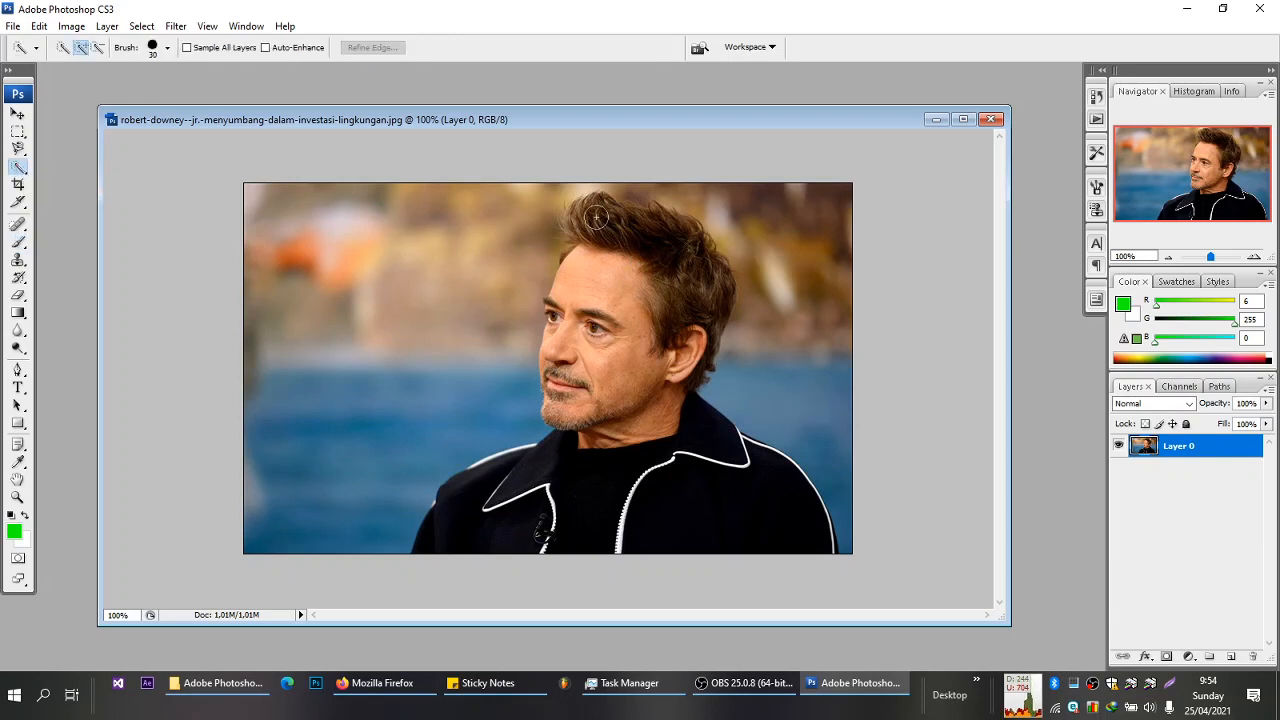
mouse_move(596, 216)
mouse_down()
mouse_move(585, 285)
mouse_move(615, 325)
mouse_move(628, 405)
mouse_move(562, 498)
mouse_move(516, 505)
mouse_up()
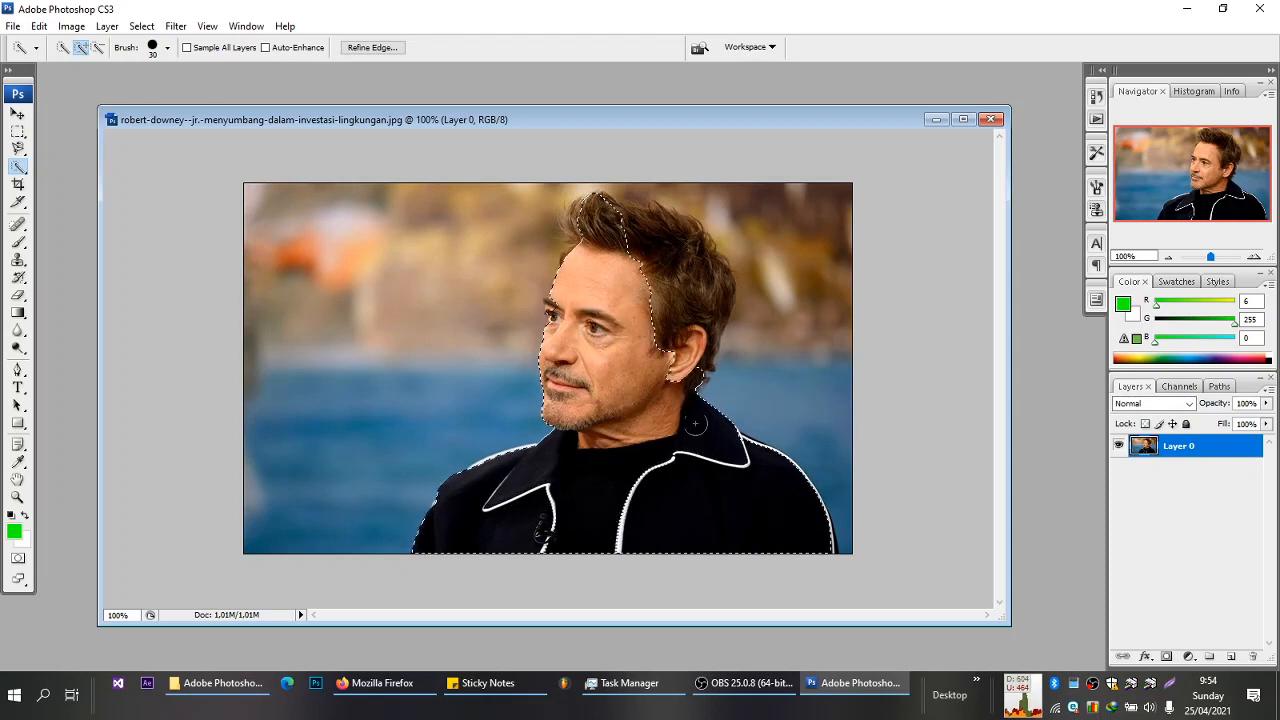
drag(662, 252, 679, 328)
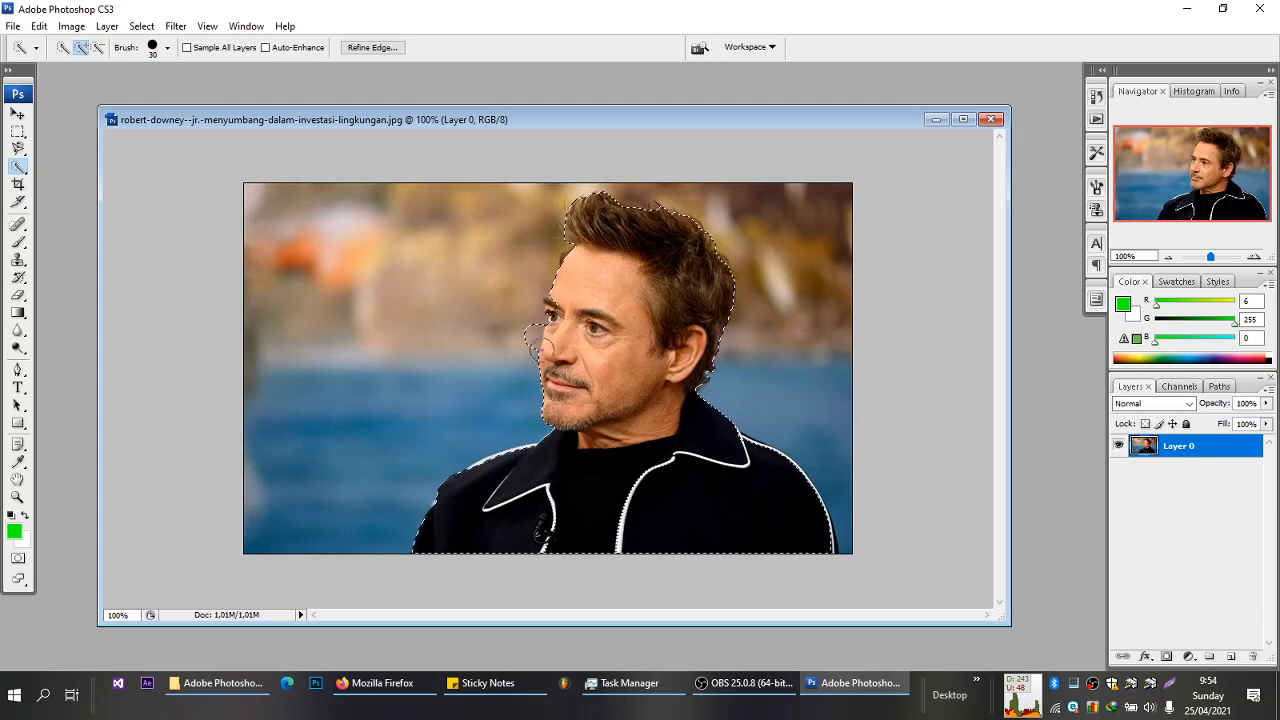
key(alt)
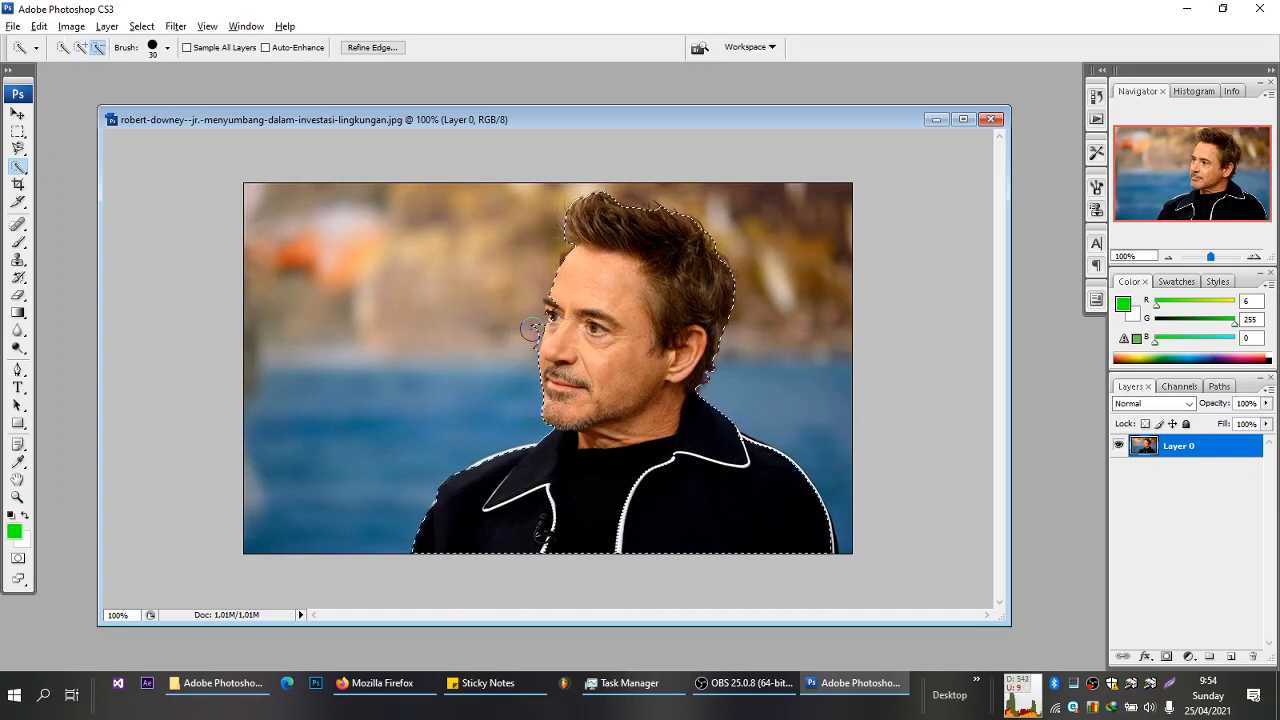
alt+click(531, 330)
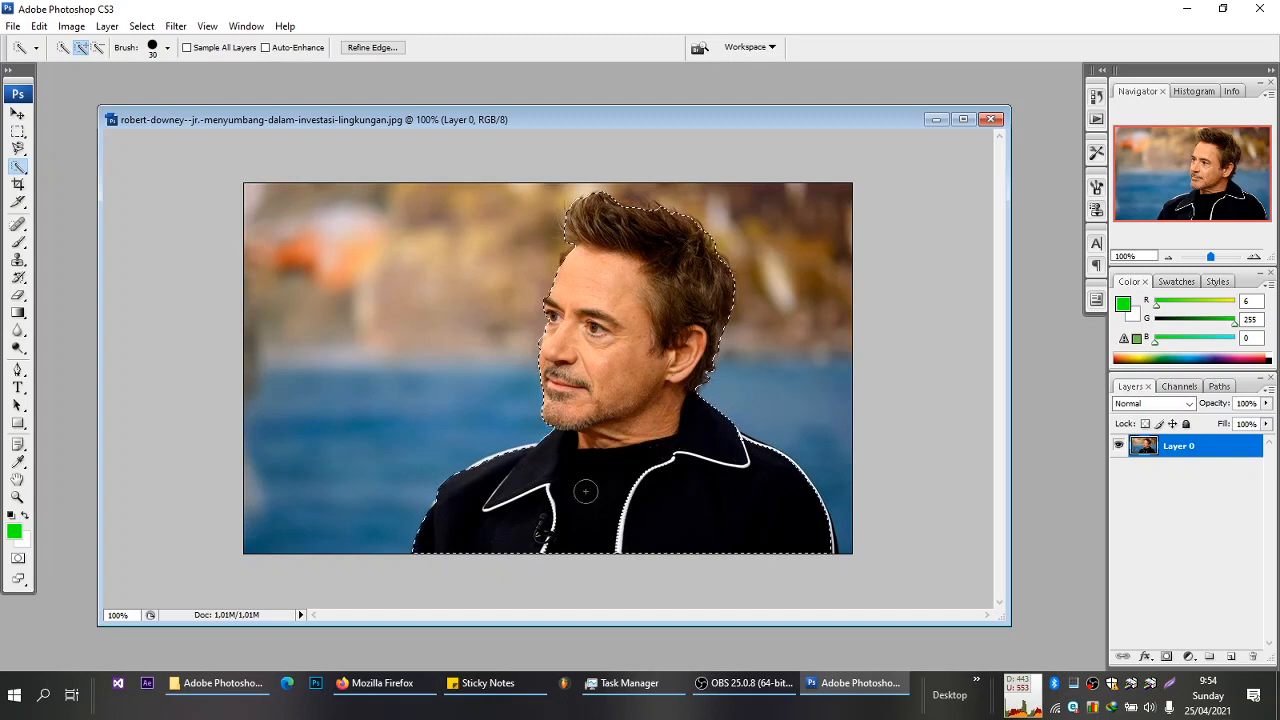
click(510, 557)
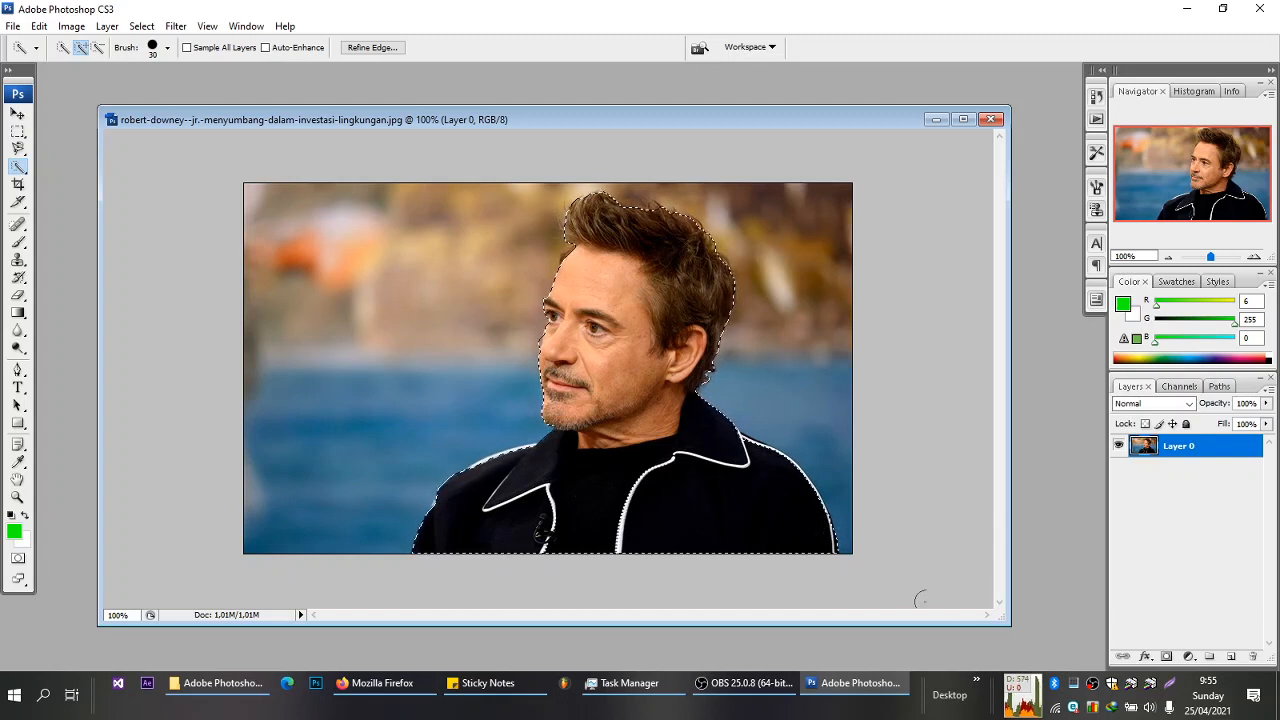
- Add a new empty layer above Layer 0
click(1233, 656)
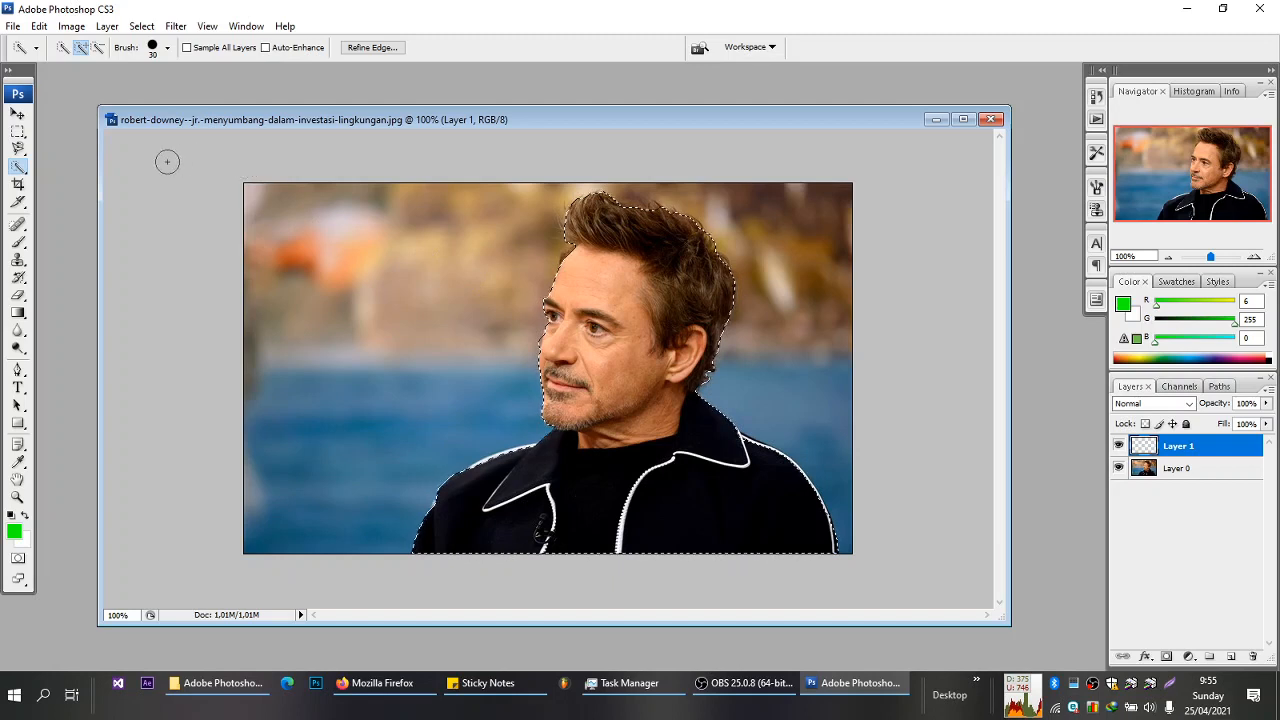
- Try moving the selected man on the empty layer and on Layer 0, and undo the move
click(18, 114)
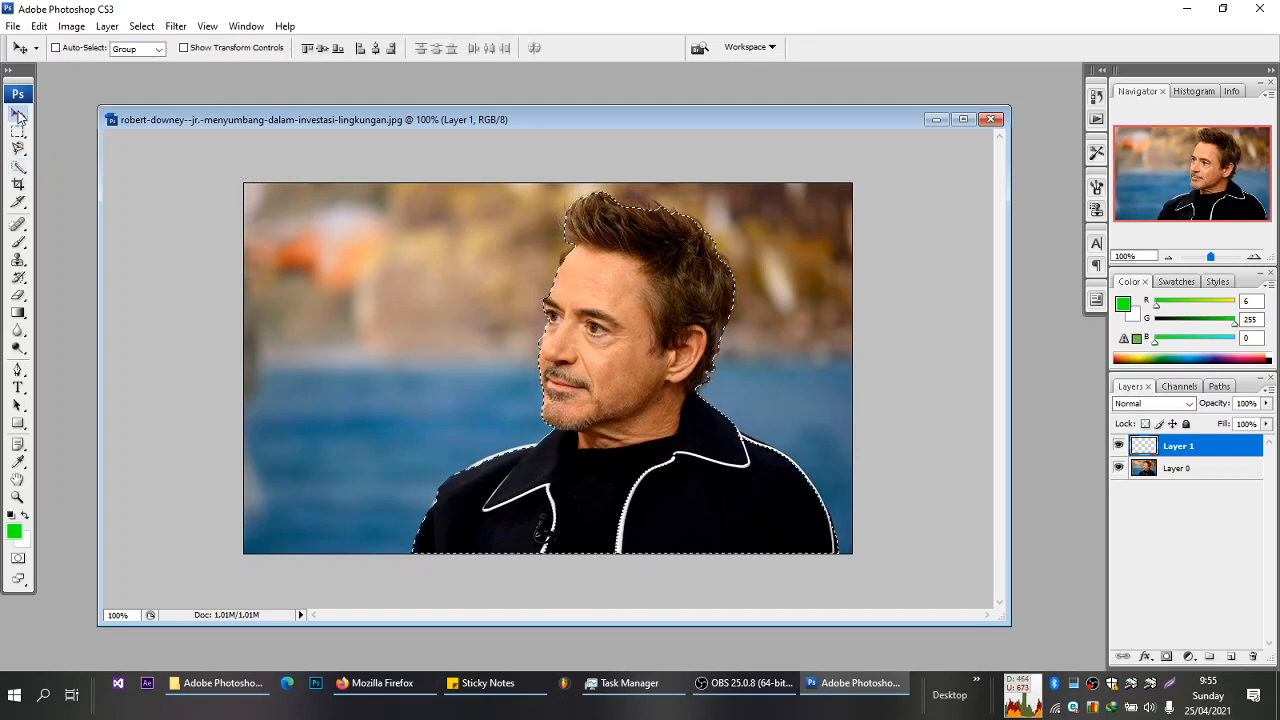
click(581, 279)
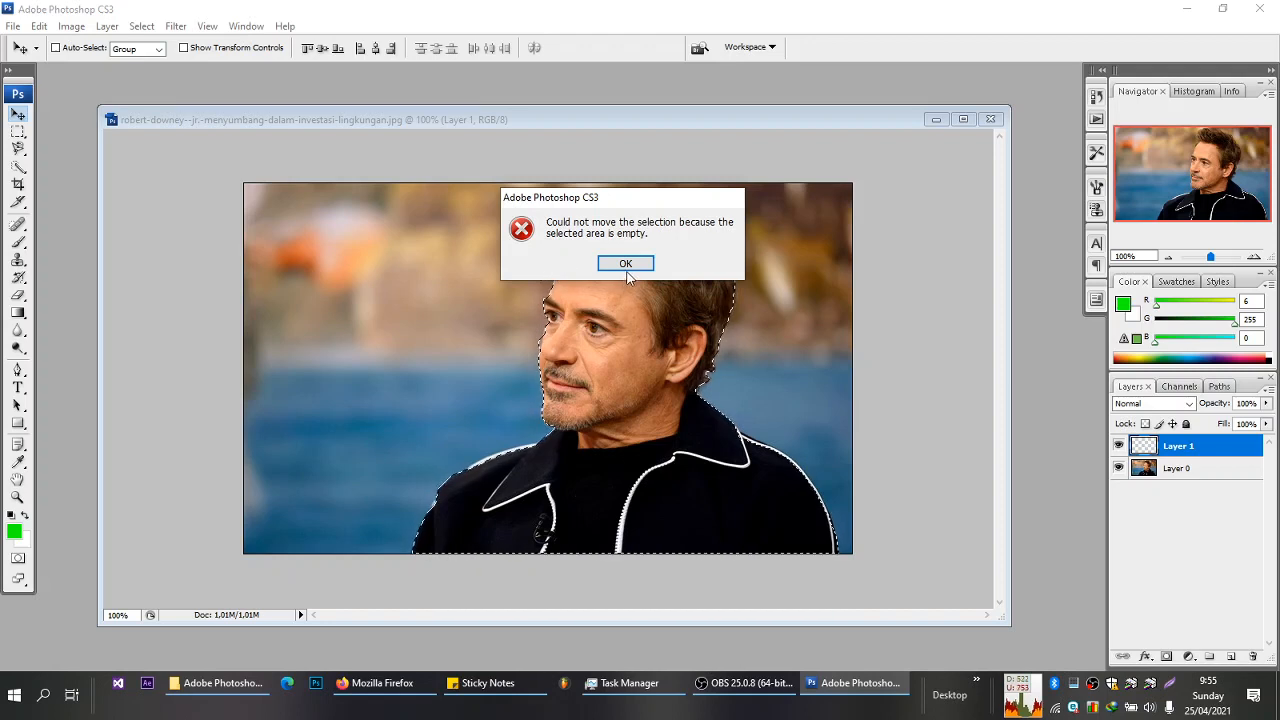
click(625, 266)
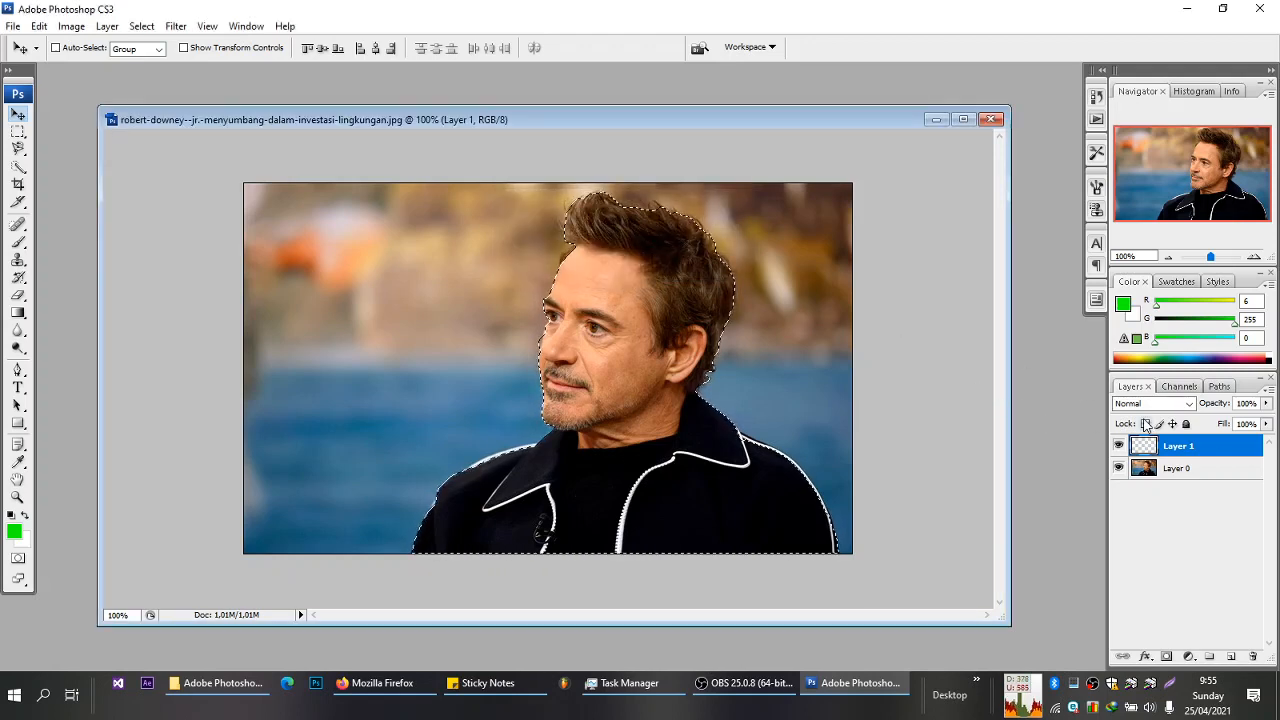
click(1173, 472)
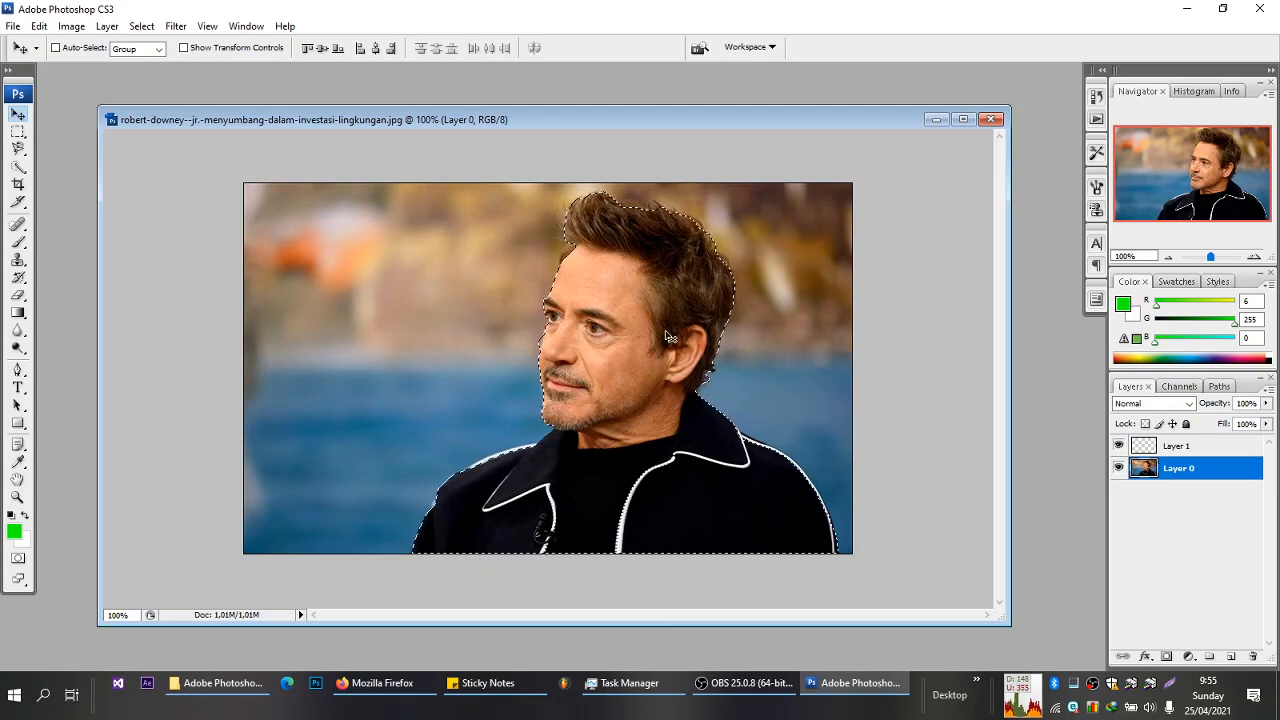
drag(659, 332, 557, 357)
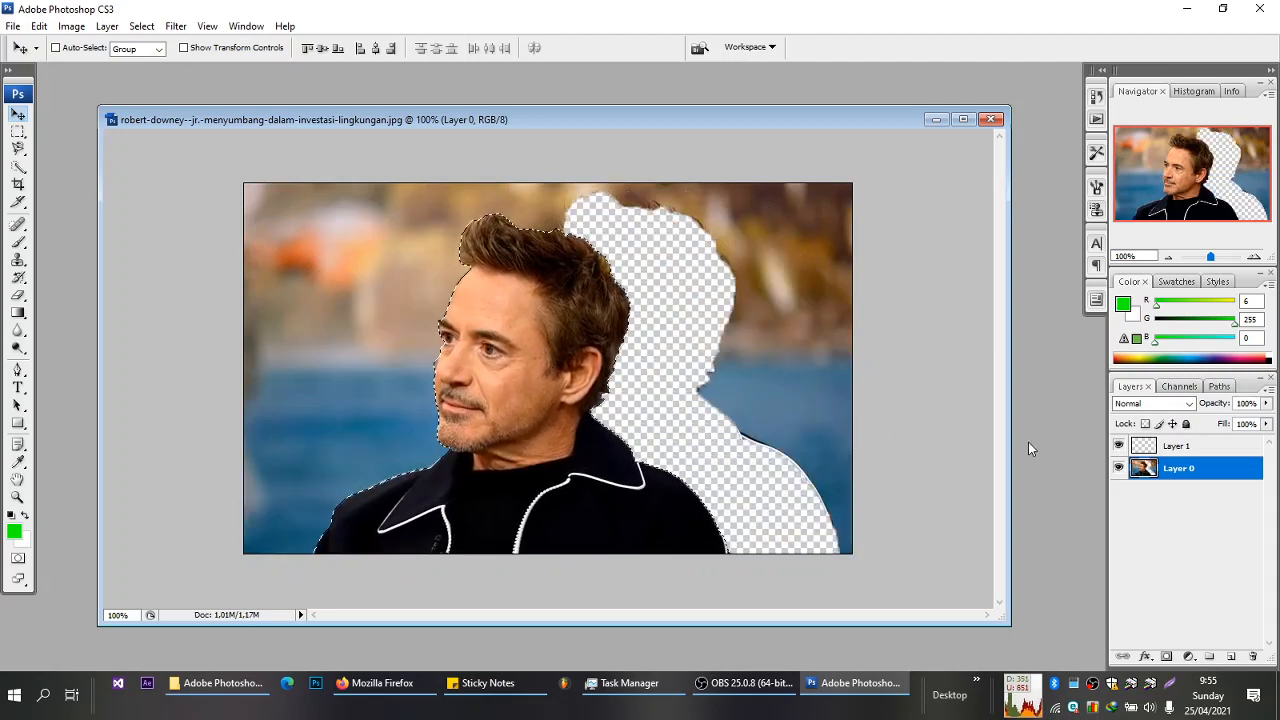
key(ctrl+z)
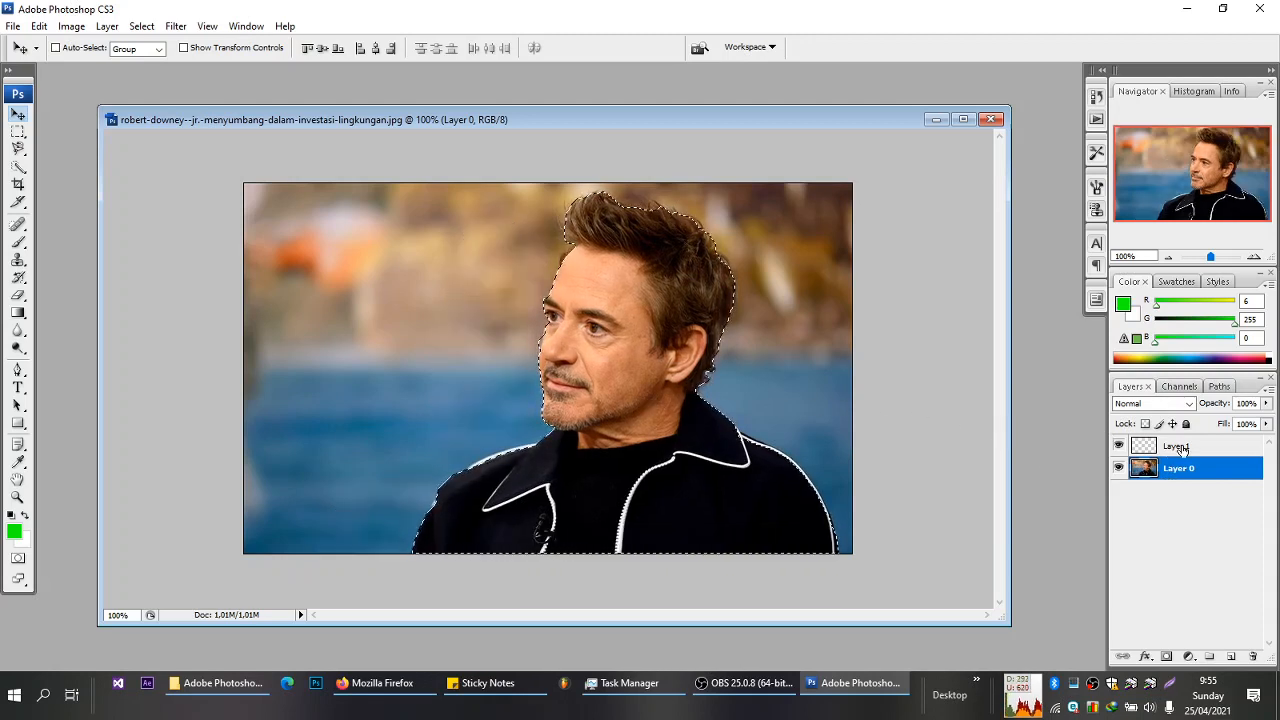
- Paste a copy of the selected man onto the empty Layer 1
key(alt+bracketright)
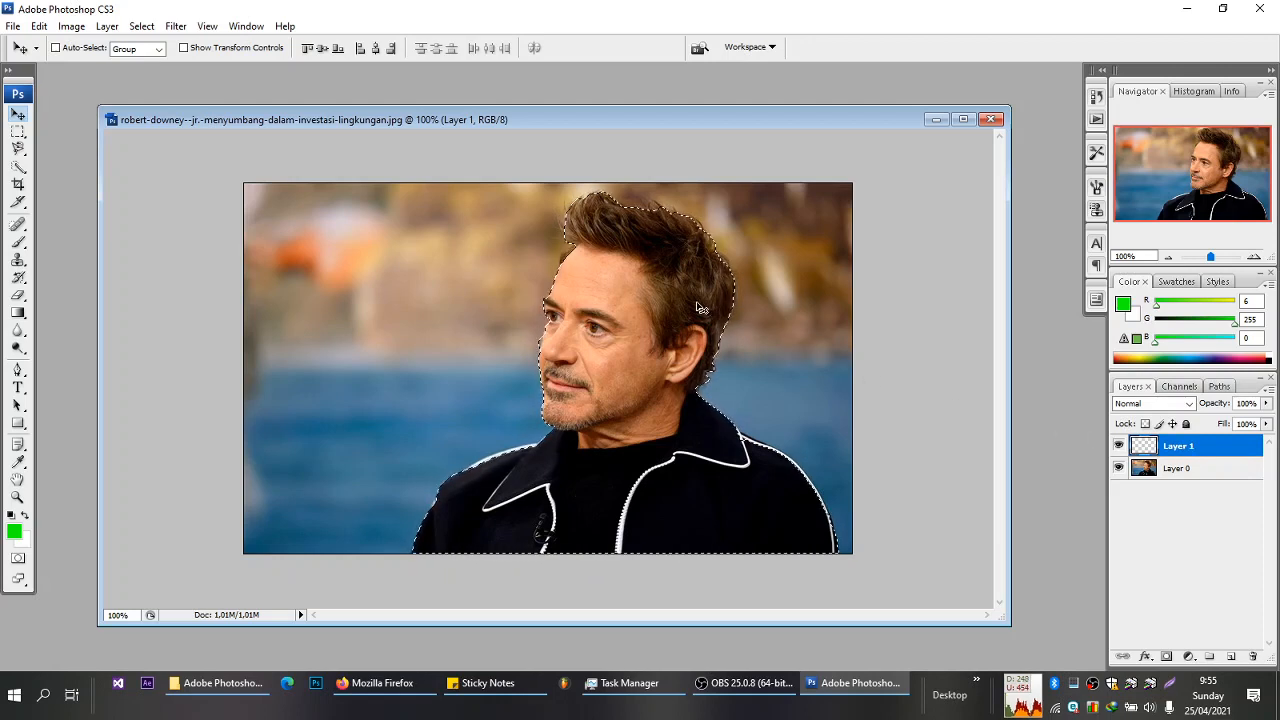
key(ctrl+v)
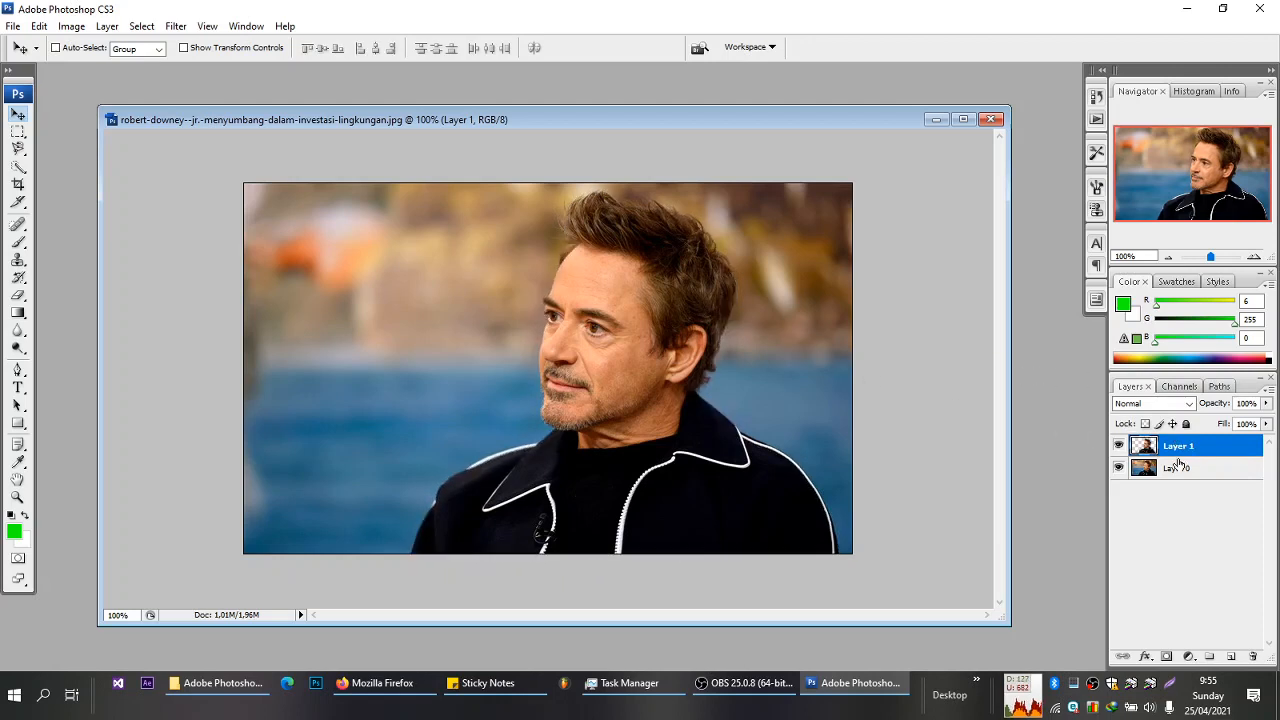
- Compare the cutout on Layer 1 with the original photo on Layer 0 by hiding and showing the layers
click(1119, 469)
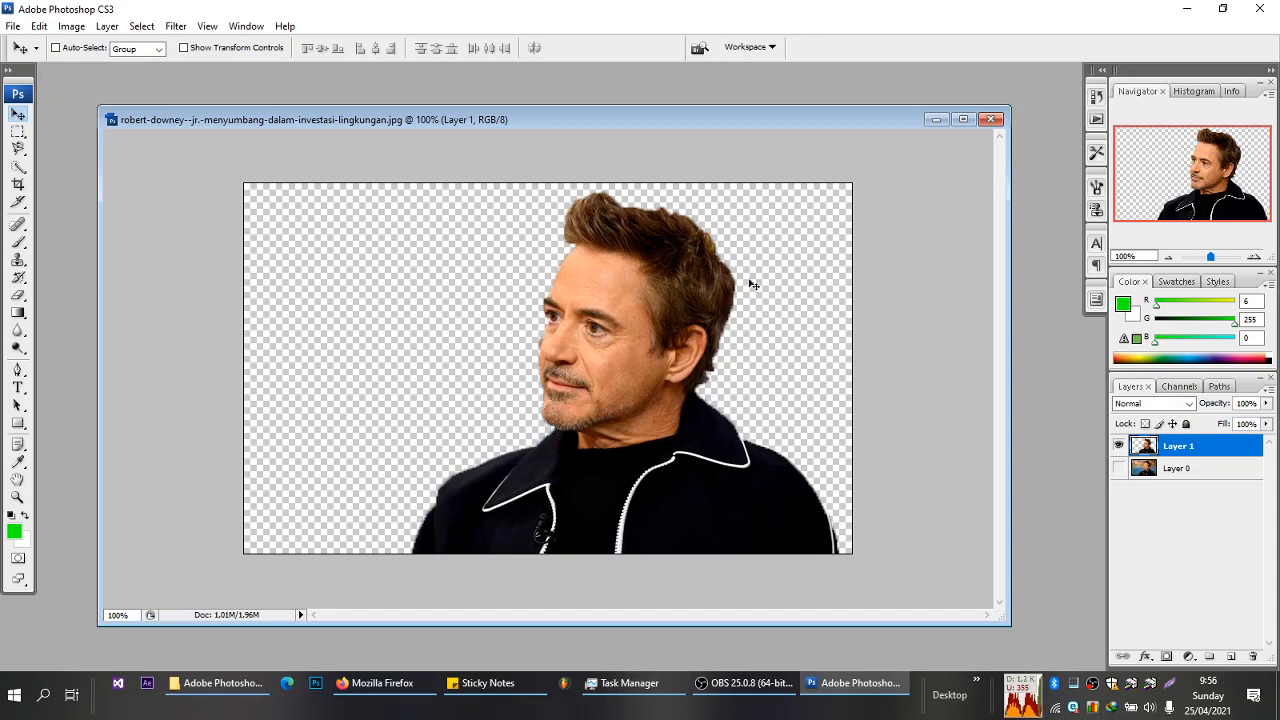
click(1119, 469)
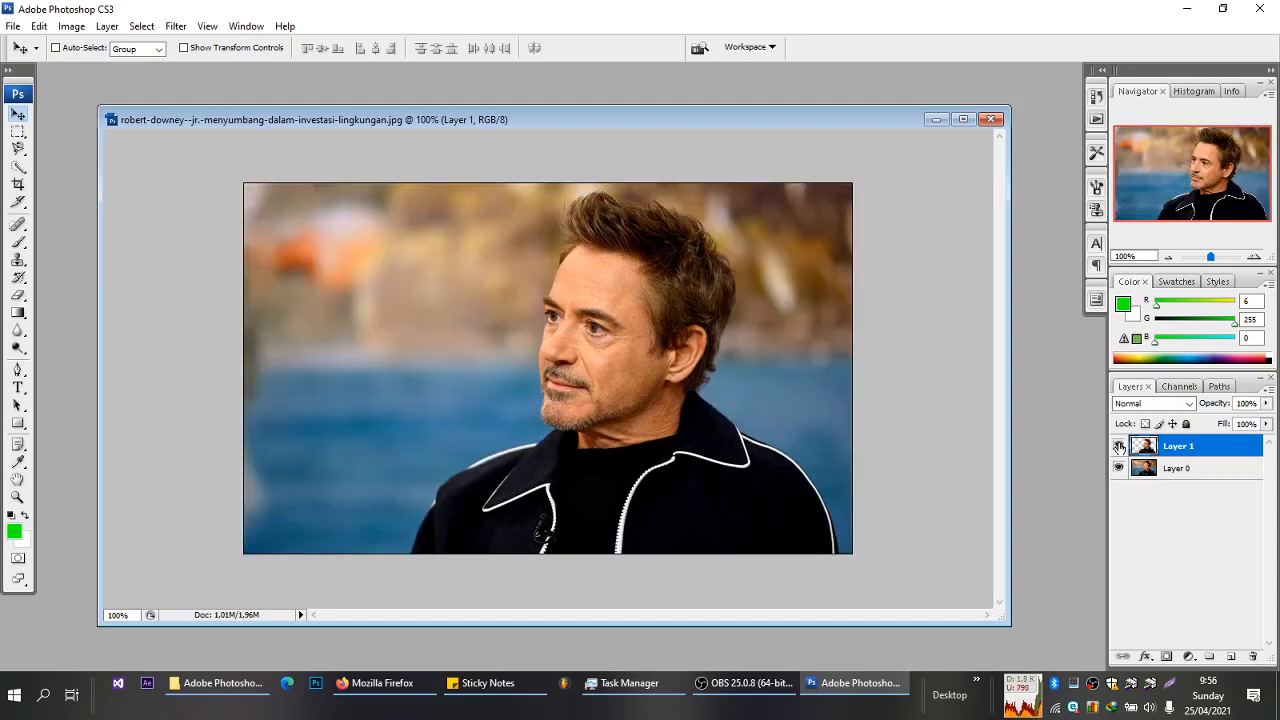
click(1119, 469)
click(1119, 469)
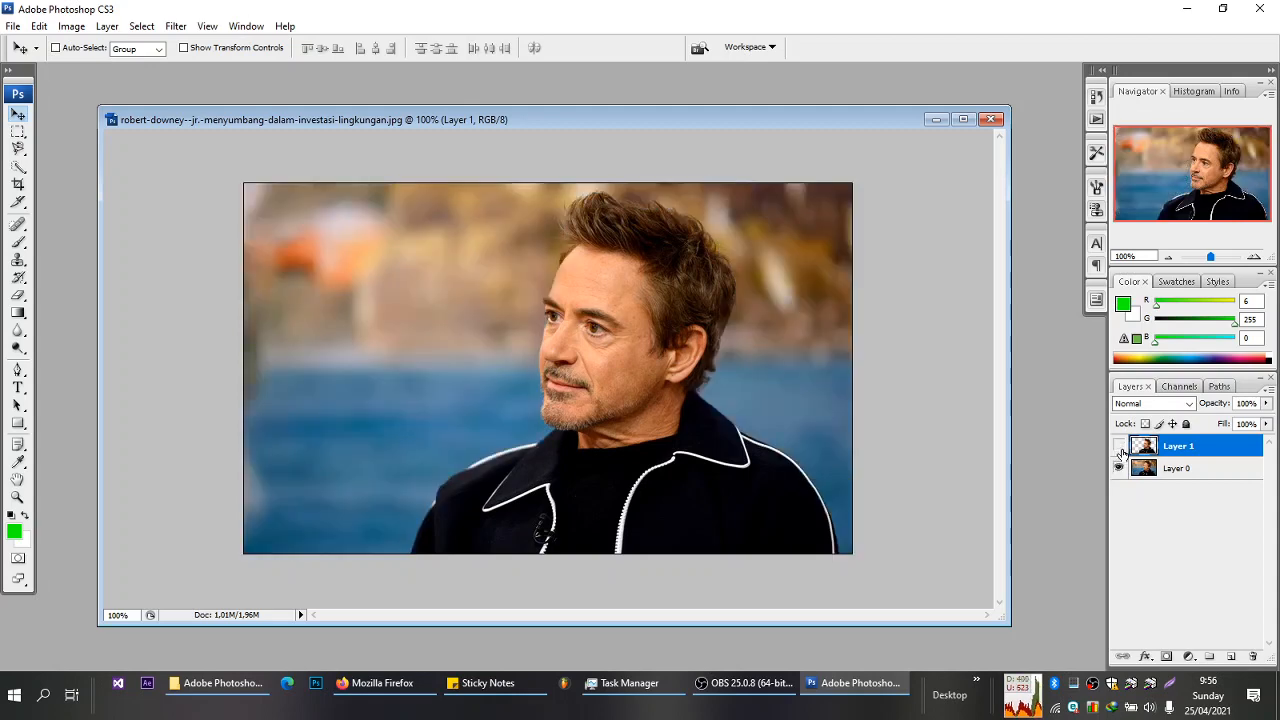
click(1120, 470)
click(1120, 470)
click(1120, 470)
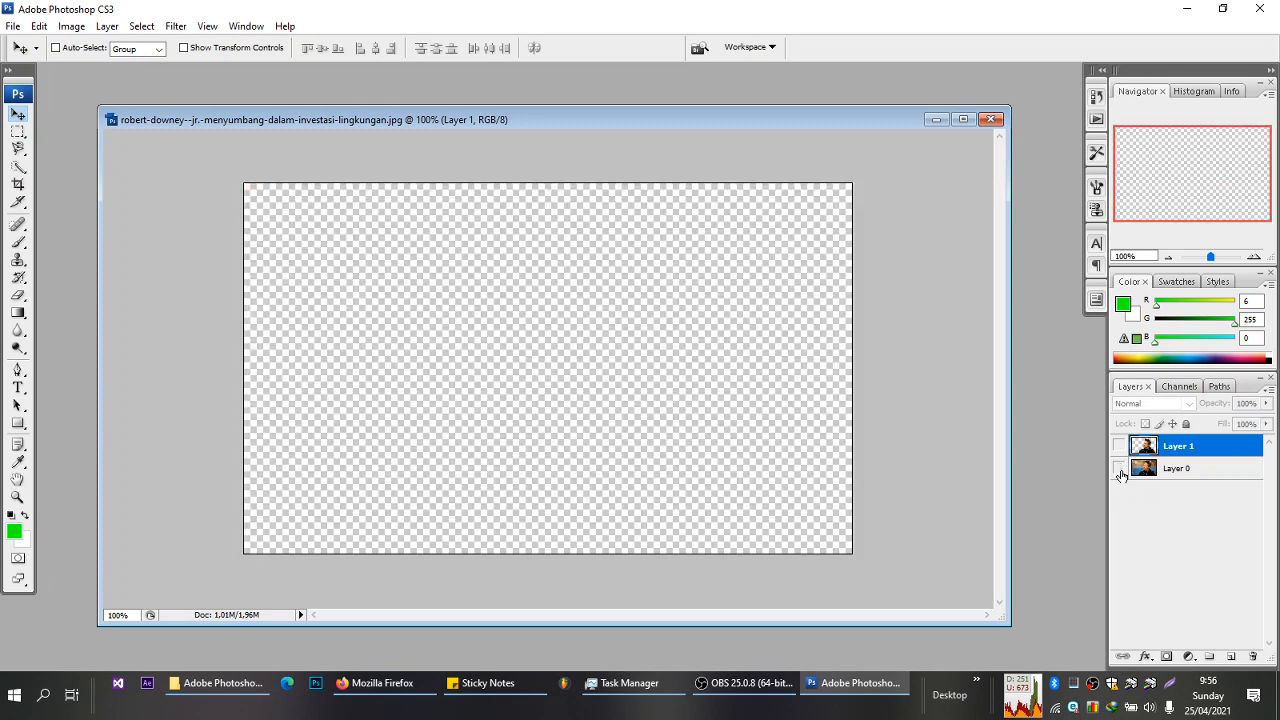
click(1120, 470)
click(1120, 470)
click(1120, 470)
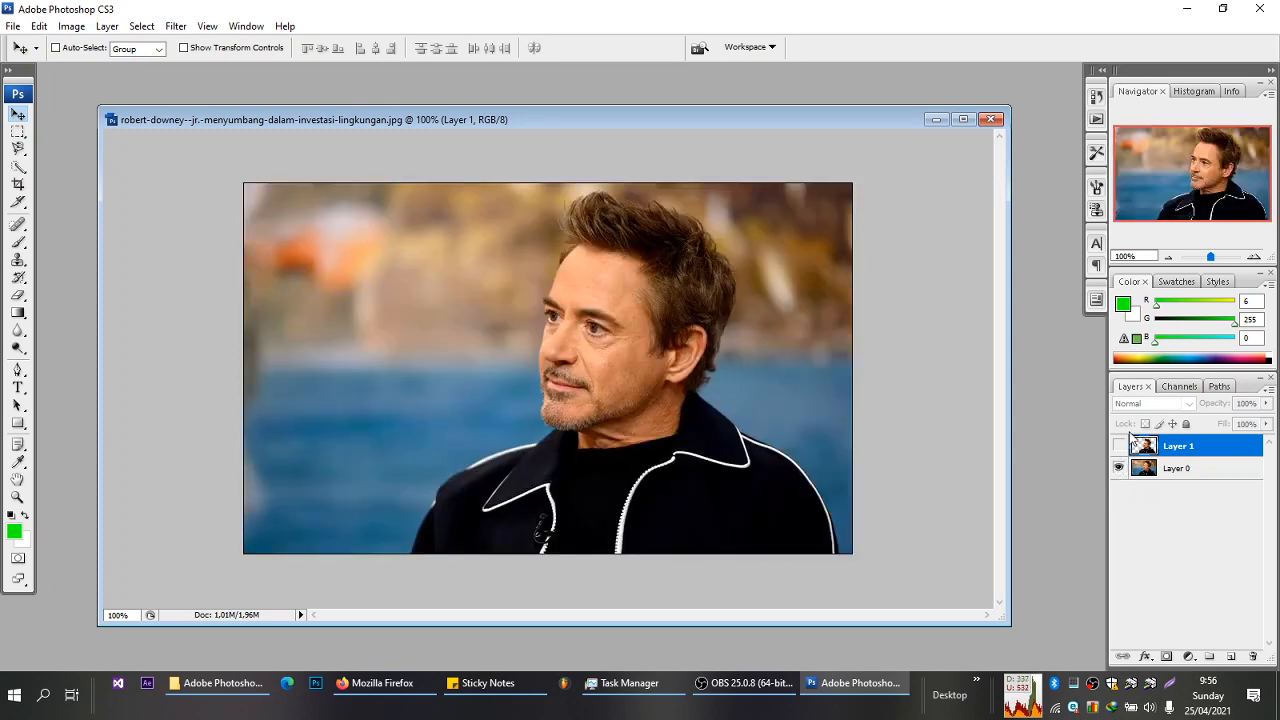
click(1119, 447)
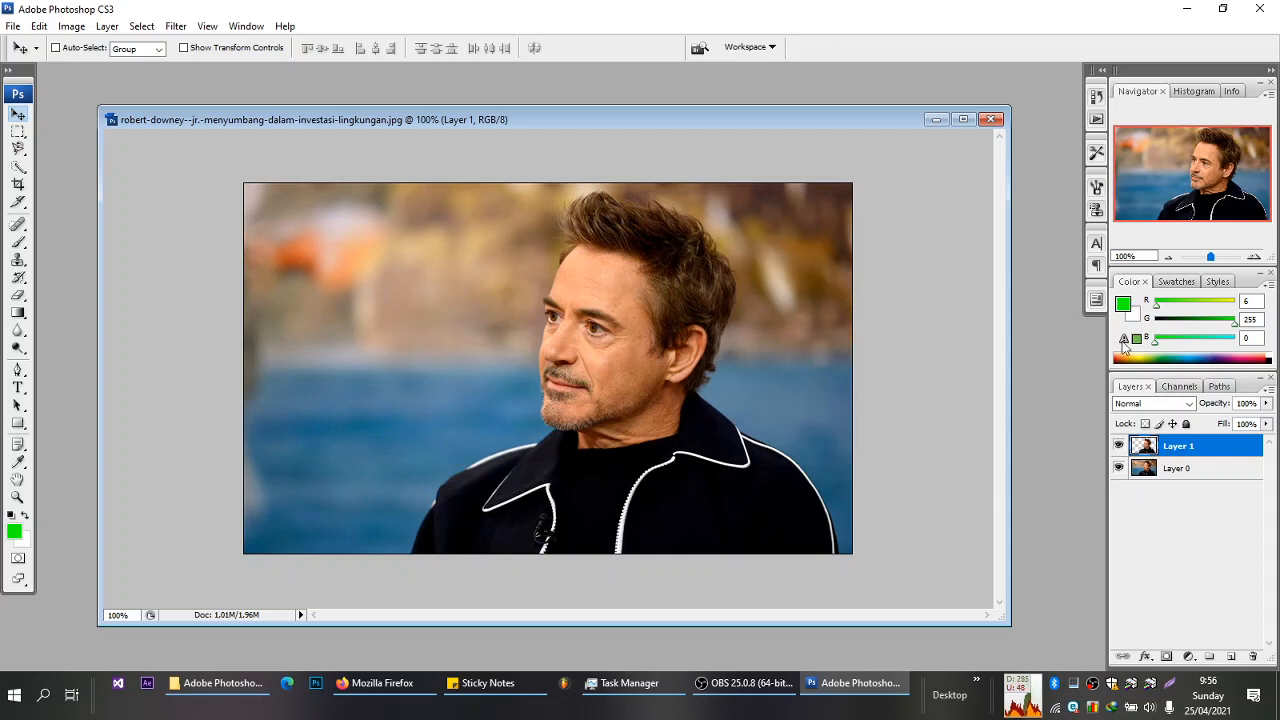
- Enable a Drop Shadow in the layer style of Layer 1, keeping the dialog clear of the man
right_click(1160, 452)
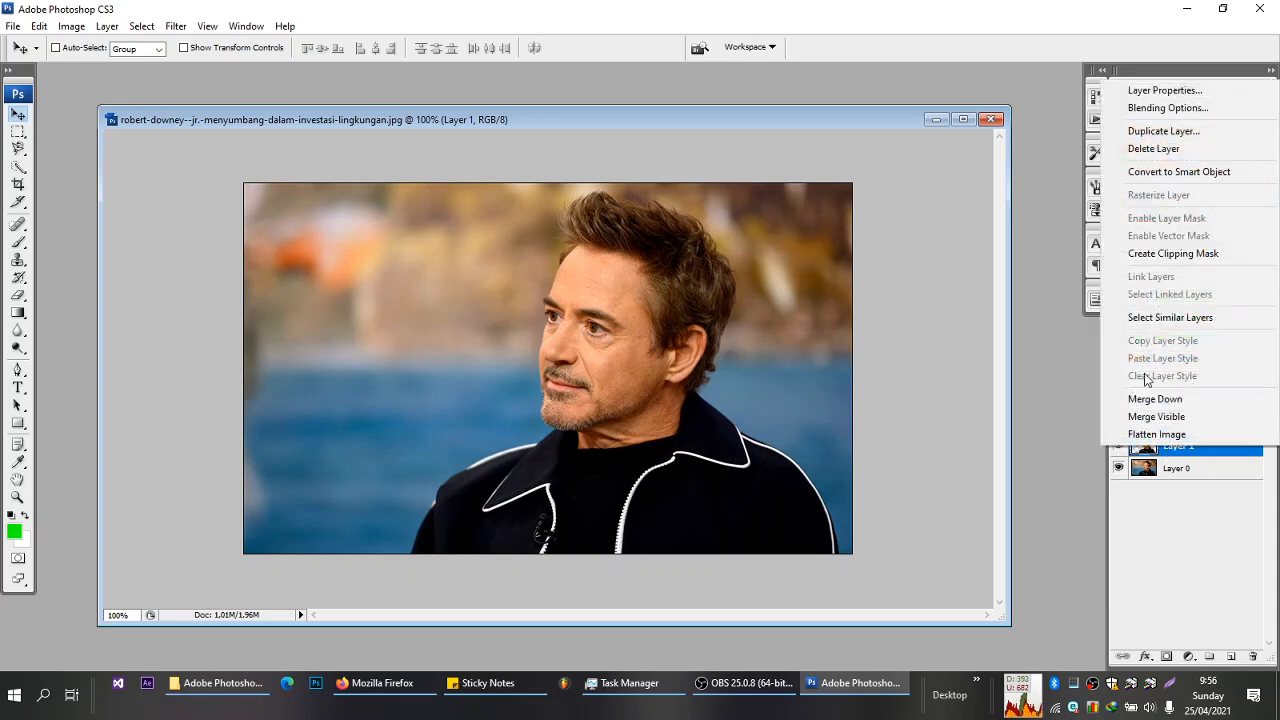
click(1192, 108)
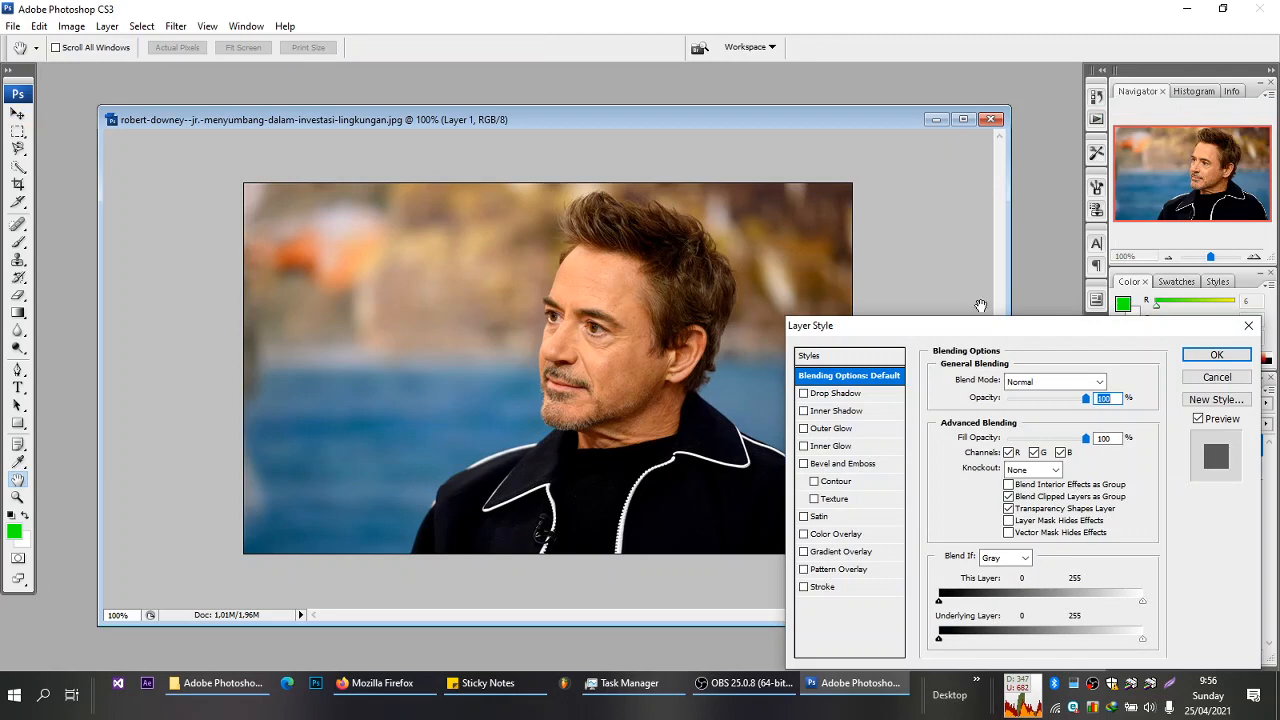
drag(1030, 333, 669, 193)
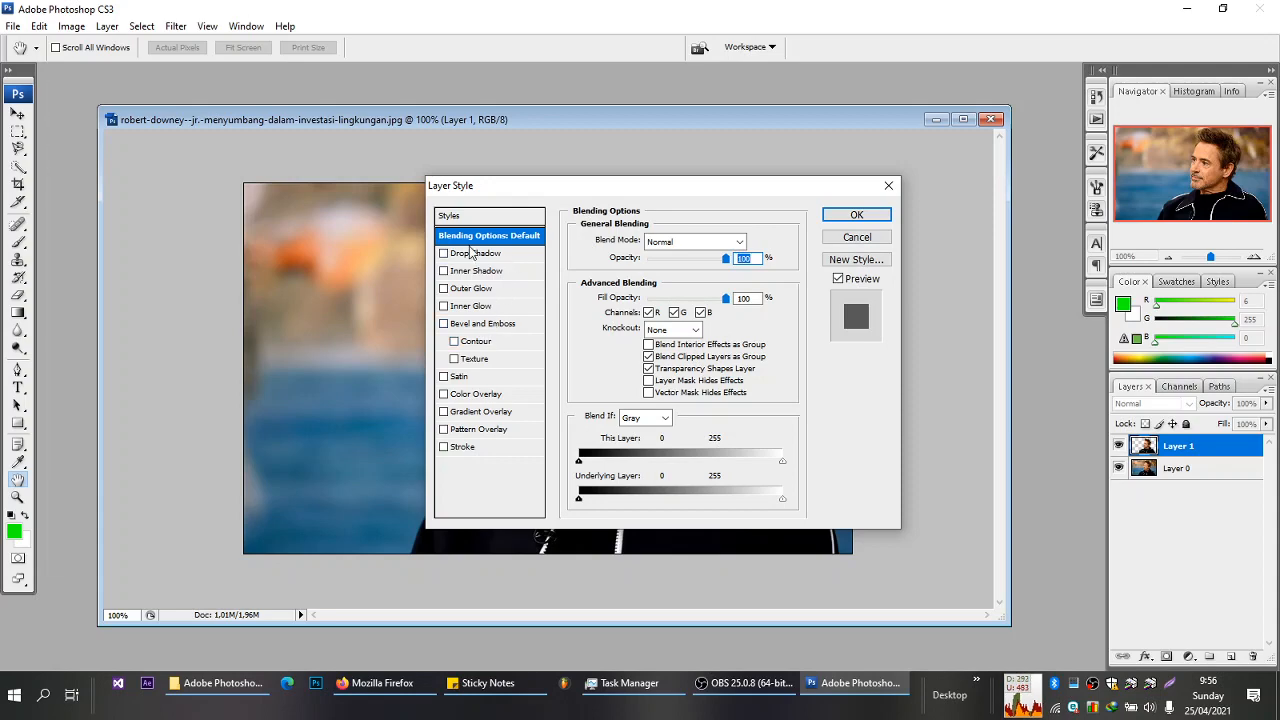
drag(565, 188, 970, 206)
click(868, 274)
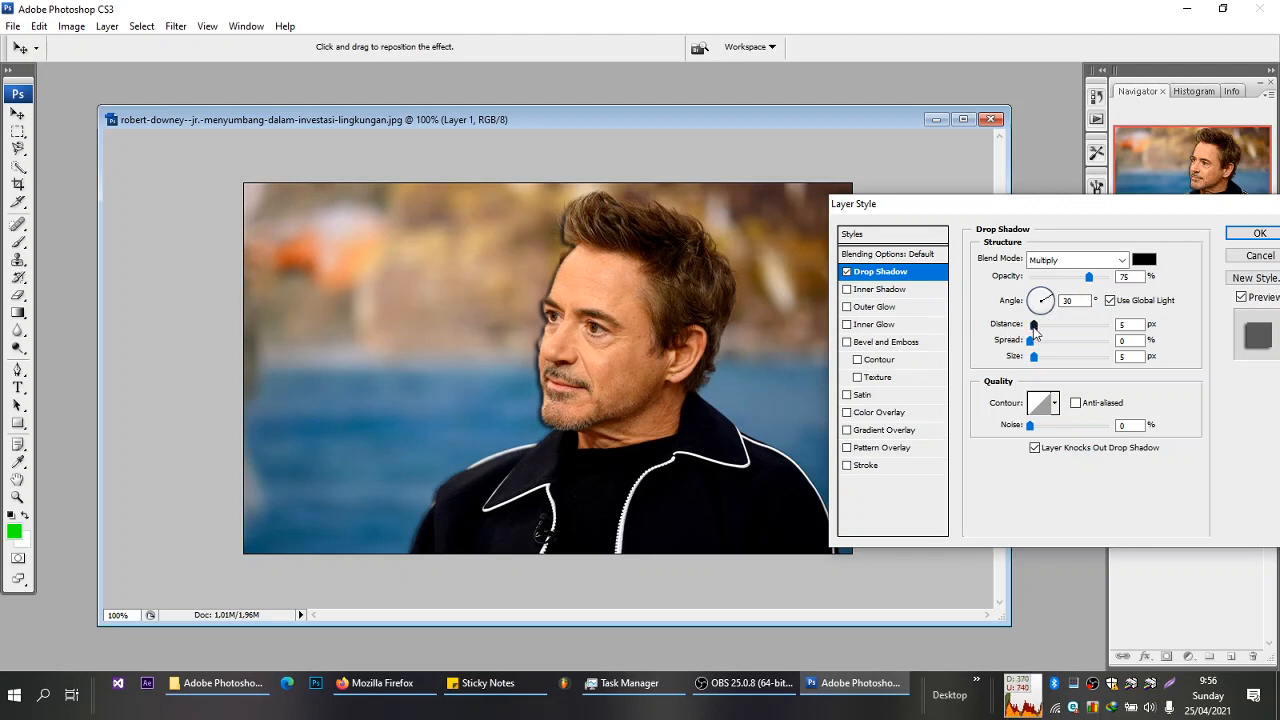
- Set the drop shadow's distance to 13 px, spread to 27%, size to 8 px and angle to -172°
drag(1040, 332, 1038, 368)
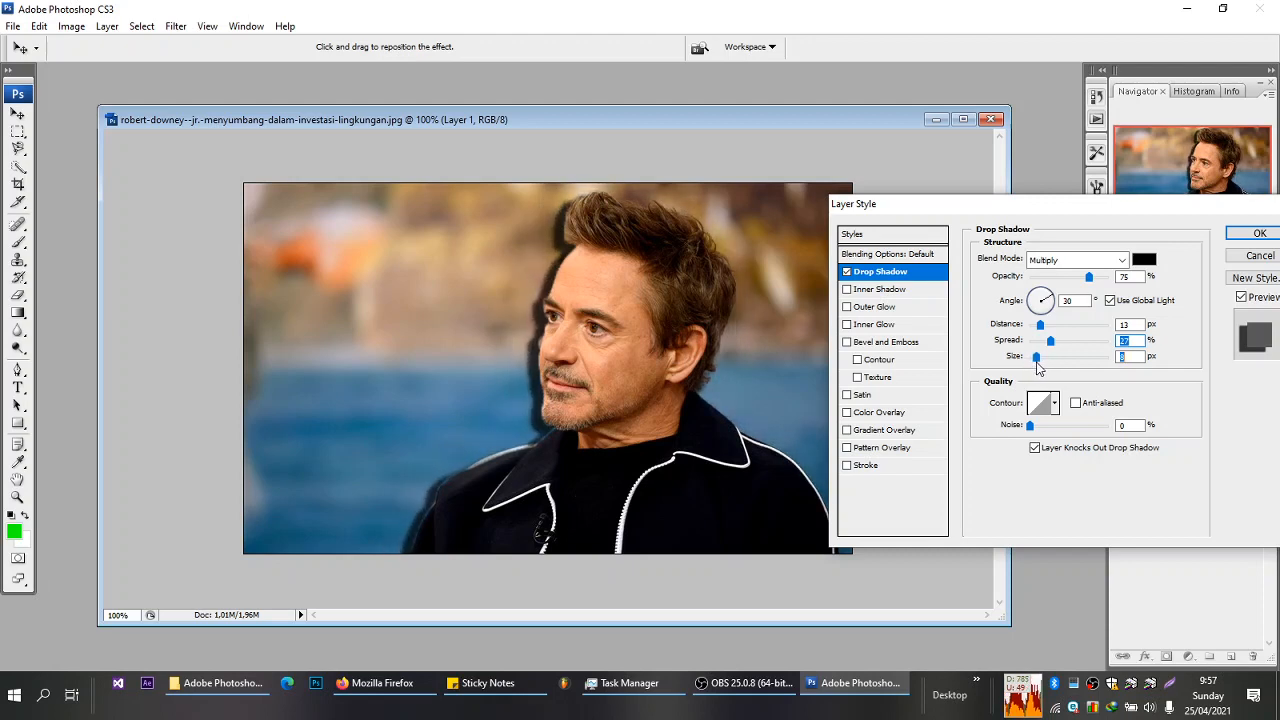
mouse_move(1046, 297)
mouse_down()
mouse_move(1008, 305)
mouse_move(1024, 328)
mouse_move(1056, 310)
mouse_move(1050, 292)
mouse_move(1034, 312)
mouse_up()
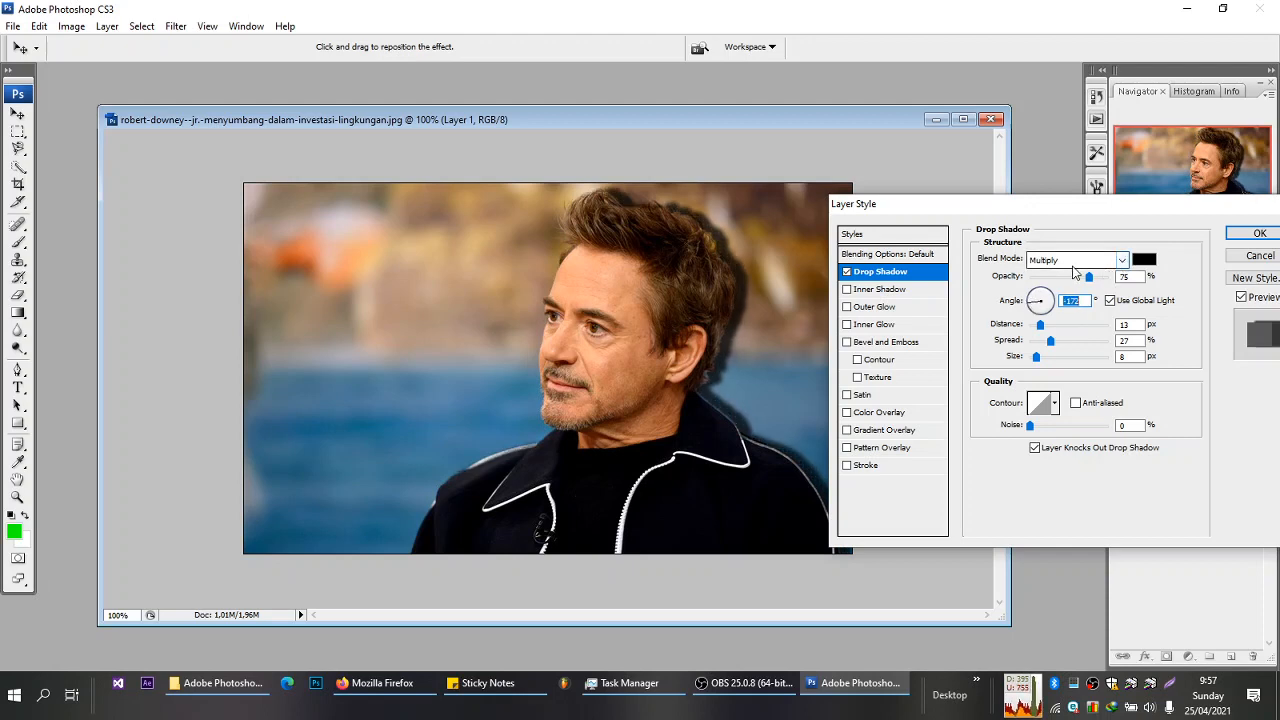
- Try the Color Dodge and Hard Light blend modes on the drop shadow, ending on Normal
click(1062, 262)
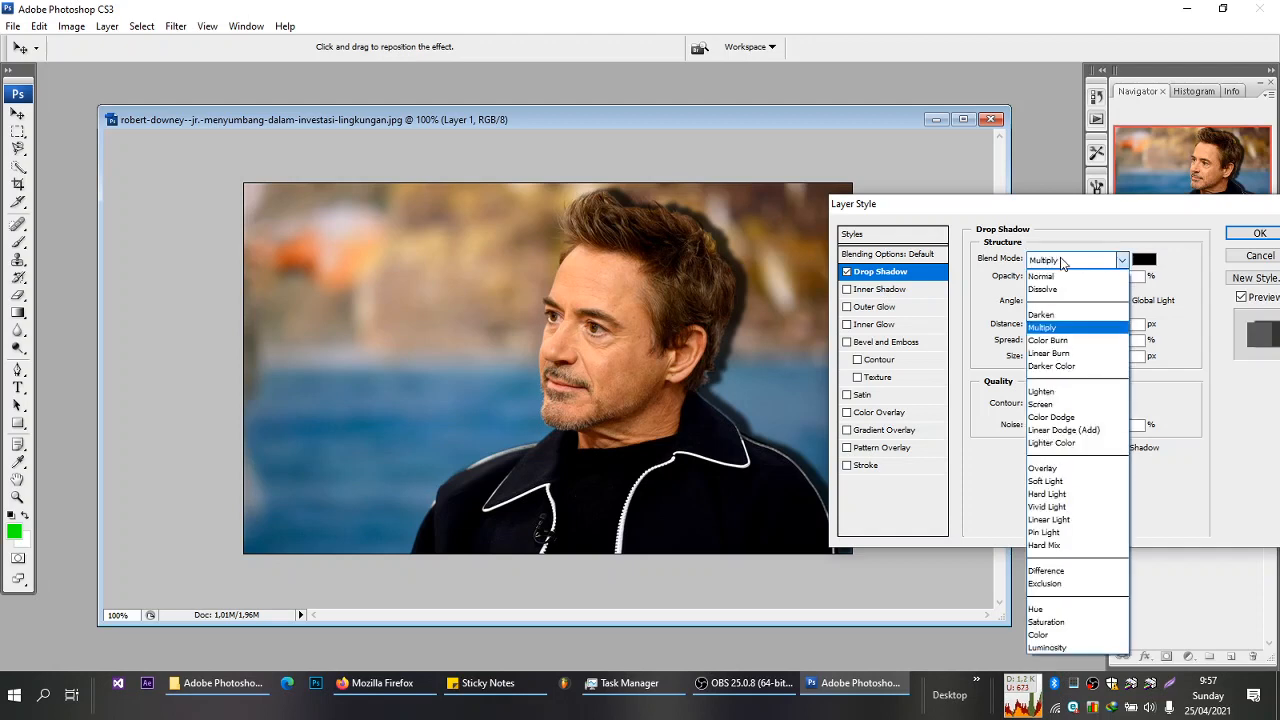
click(1070, 417)
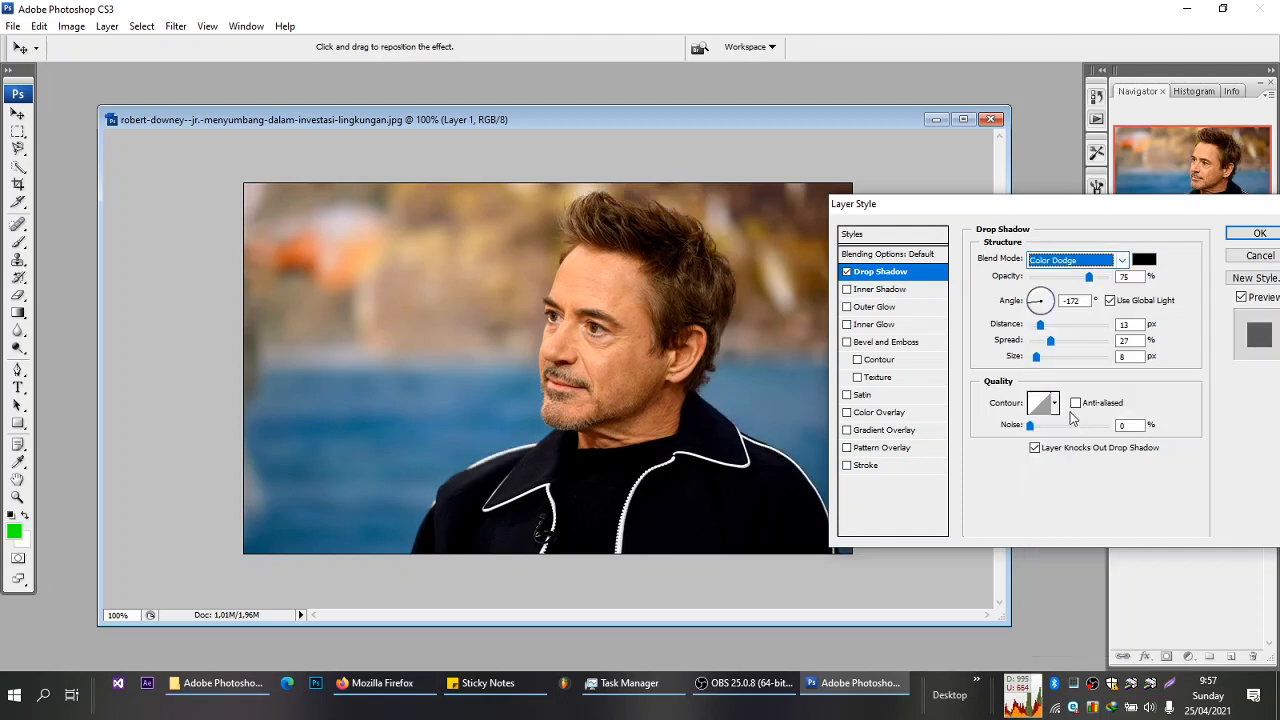
click(1097, 266)
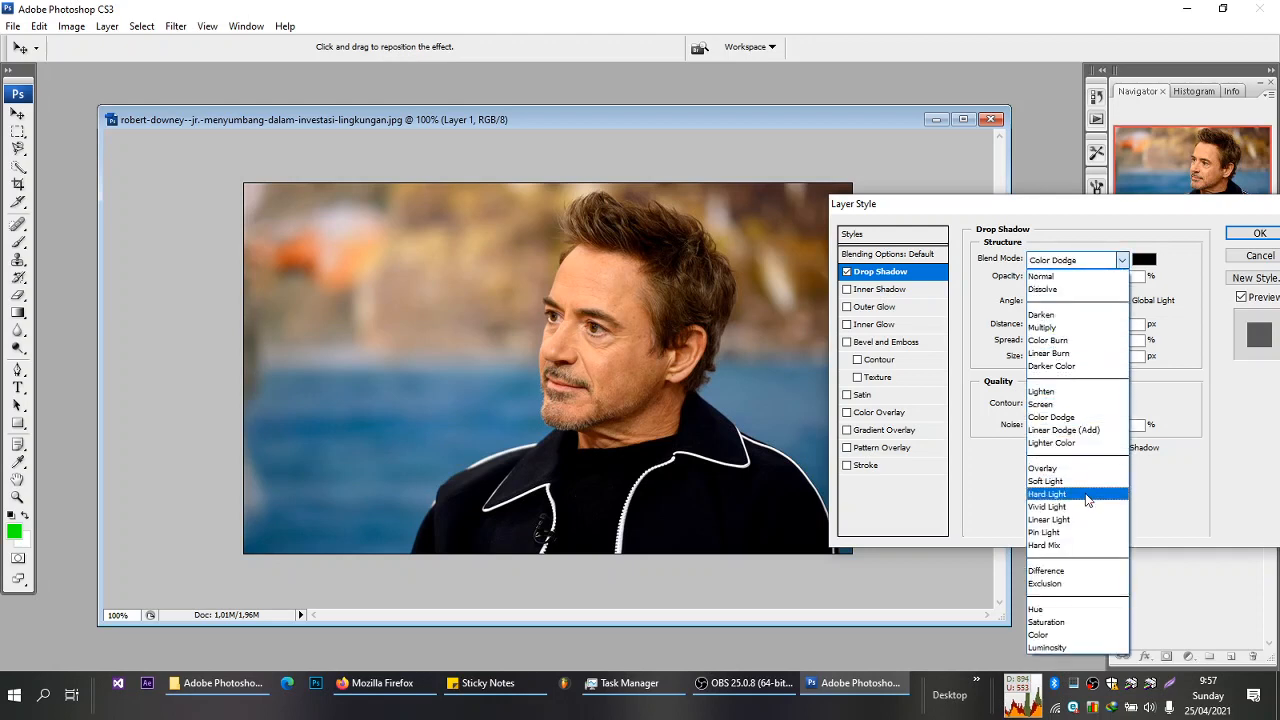
click(1085, 457)
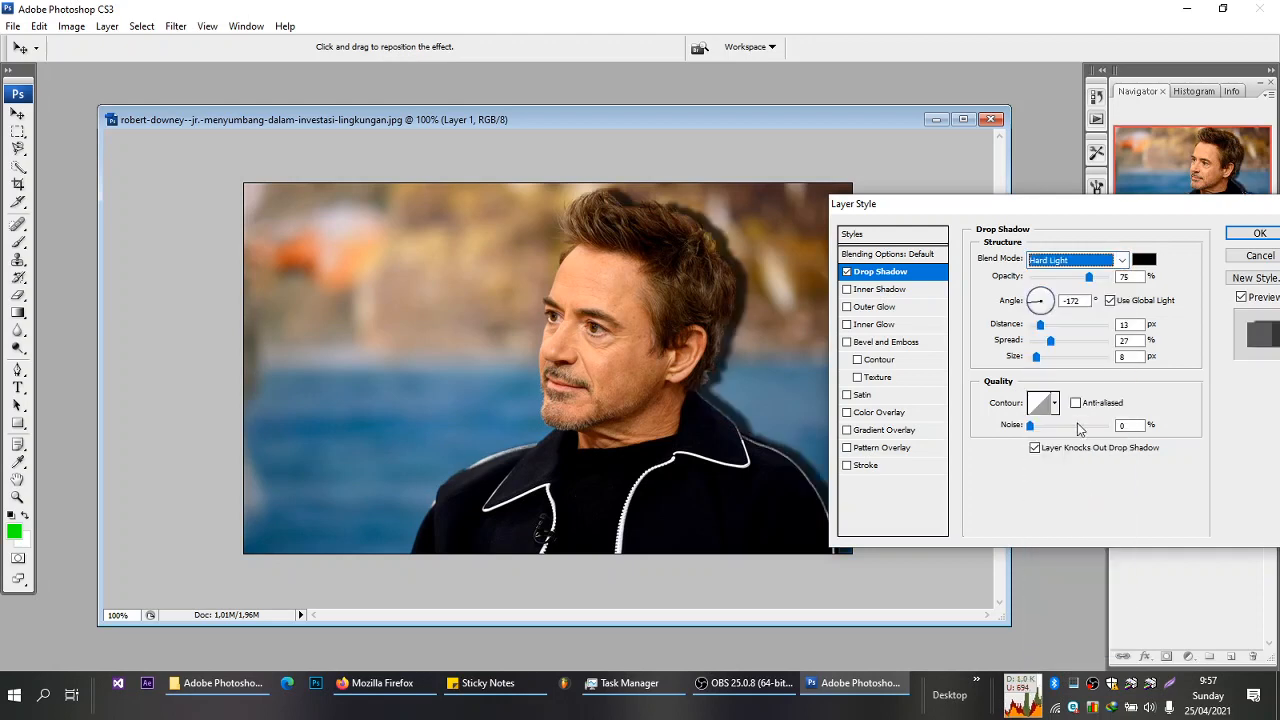
click(1097, 262)
click(1090, 280)
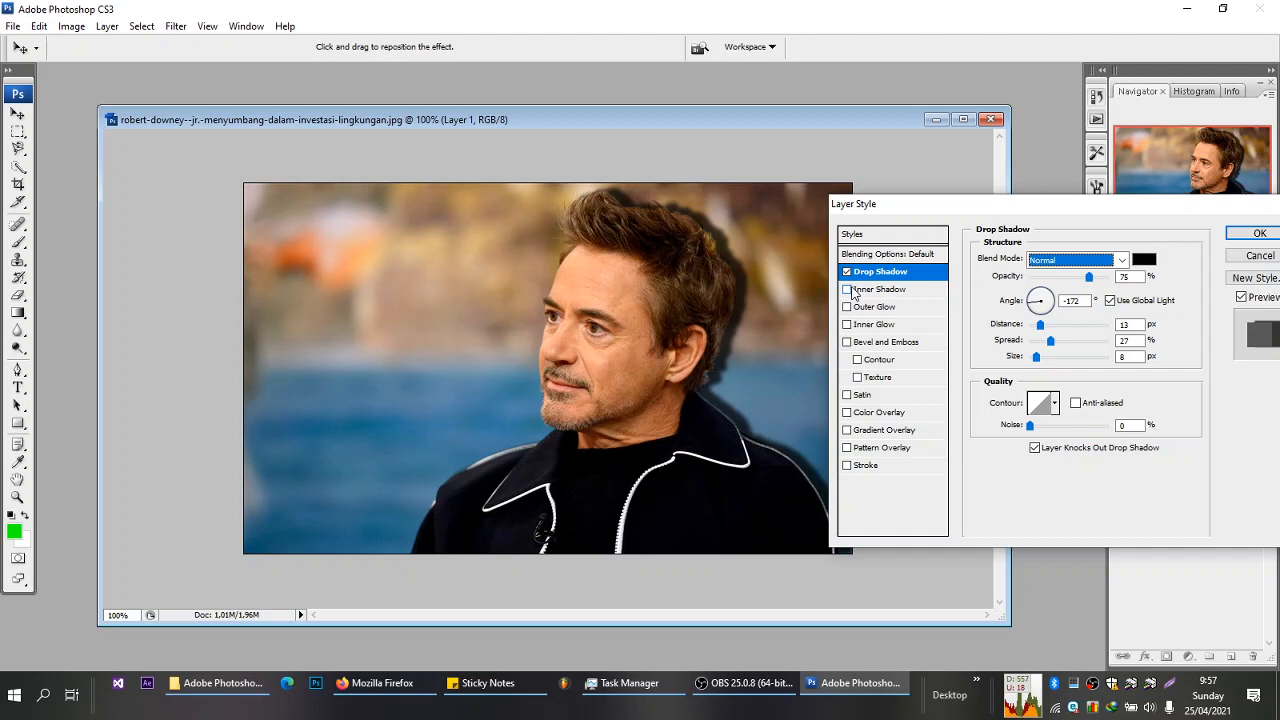
- Replace the drop shadow with an inner shadow and set its distance to 41 px
click(848, 289)
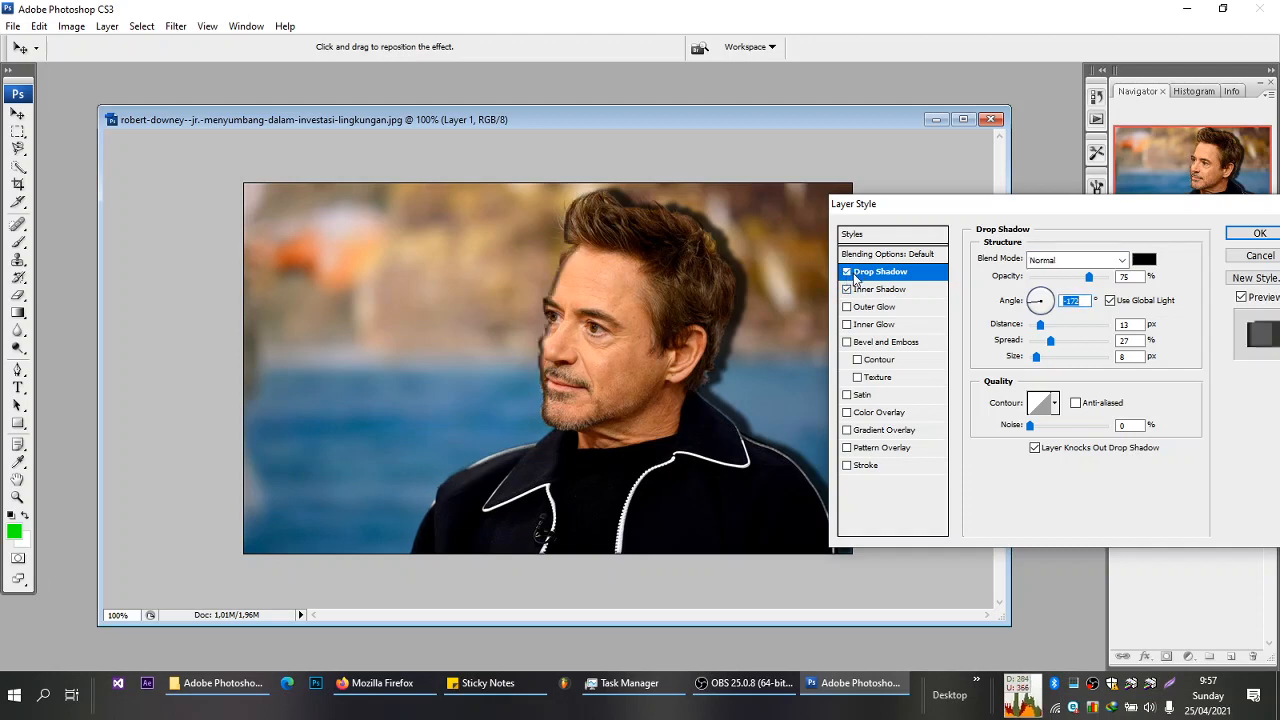
click(848, 272)
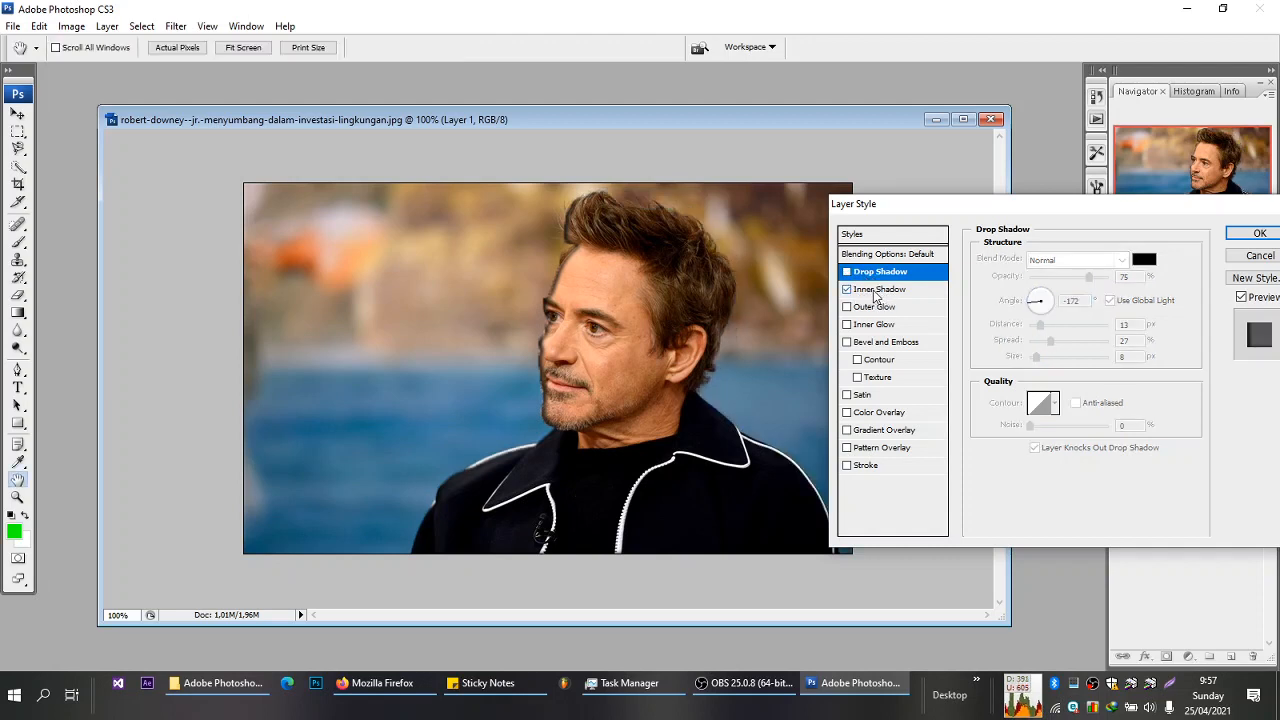
click(876, 292)
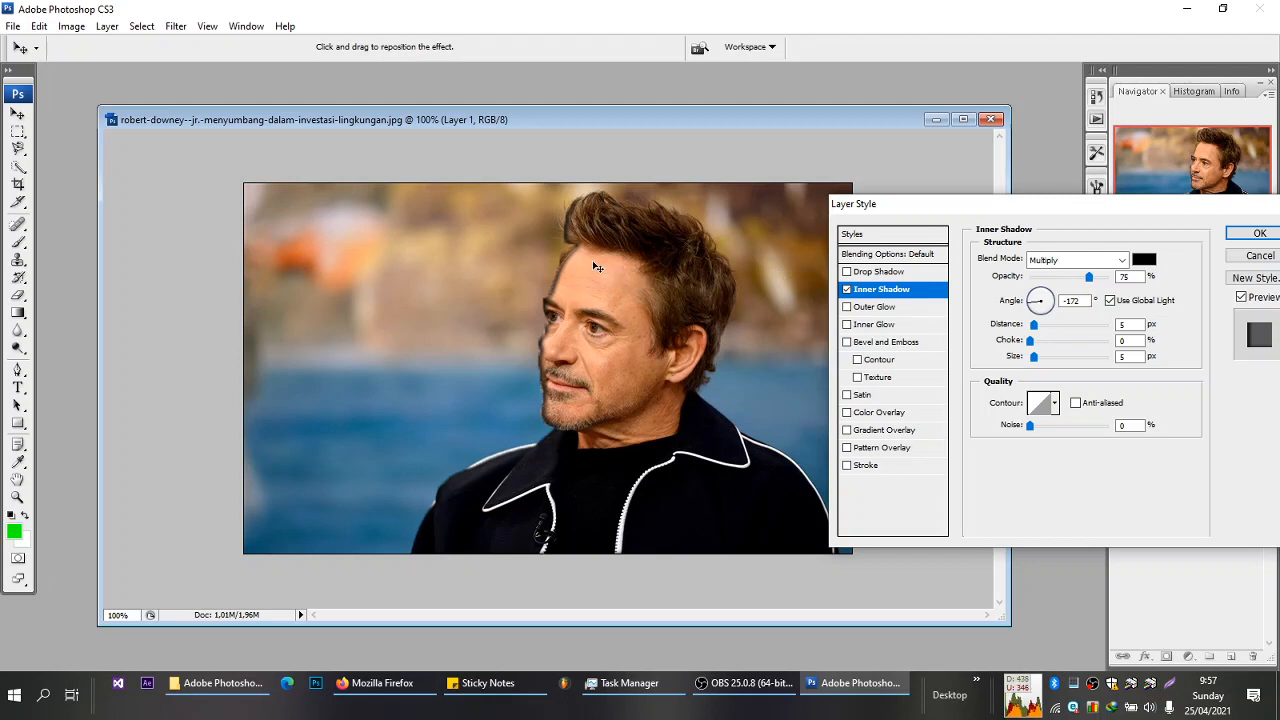
mouse_move(1034, 326)
mouse_down()
mouse_move(1100, 326)
mouse_move(1039, 341)
mouse_up()
- Colour the inner shadow bright green and set its choke to 0% and size to 98 px
click(1144, 260)
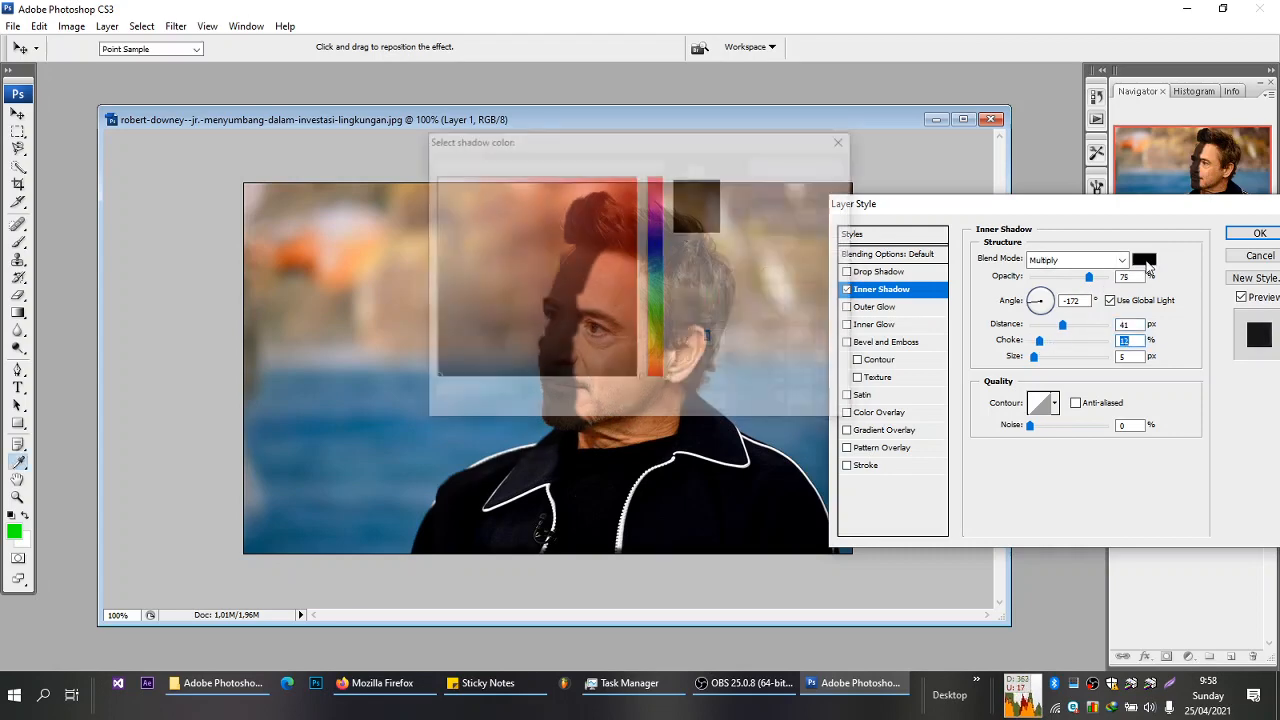
click(650, 318)
drag(630, 249, 656, 164)
click(801, 166)
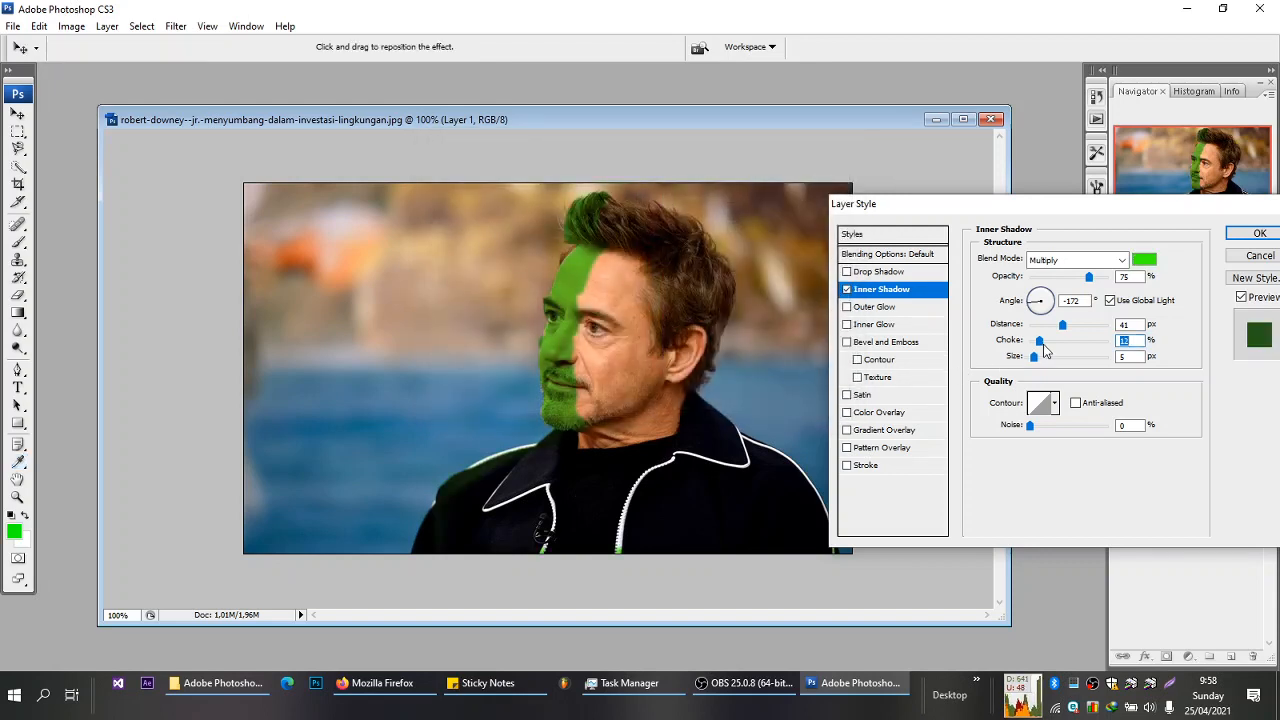
mouse_move(1034, 357)
mouse_down()
mouse_move(1061, 350)
mouse_move(1018, 347)
mouse_up()
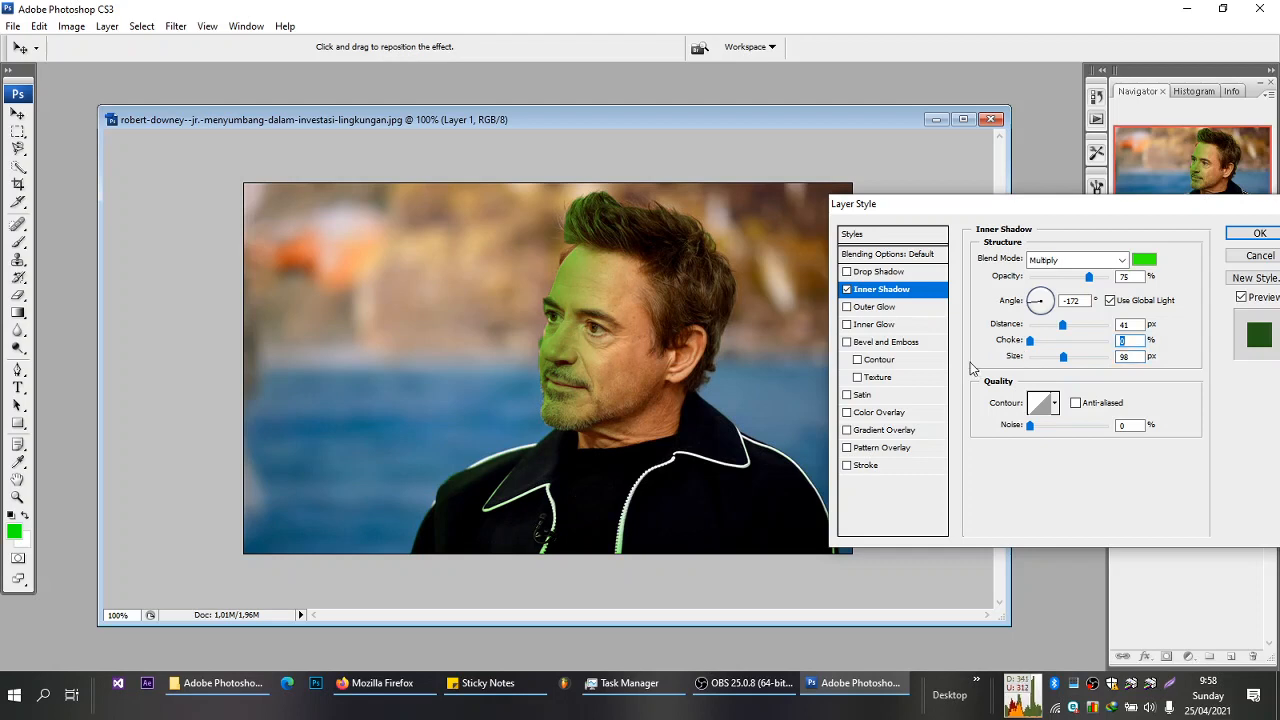
- Replace the inner shadow with an outer glow that has a spread of 35% and a size of 40 px
click(847, 290)
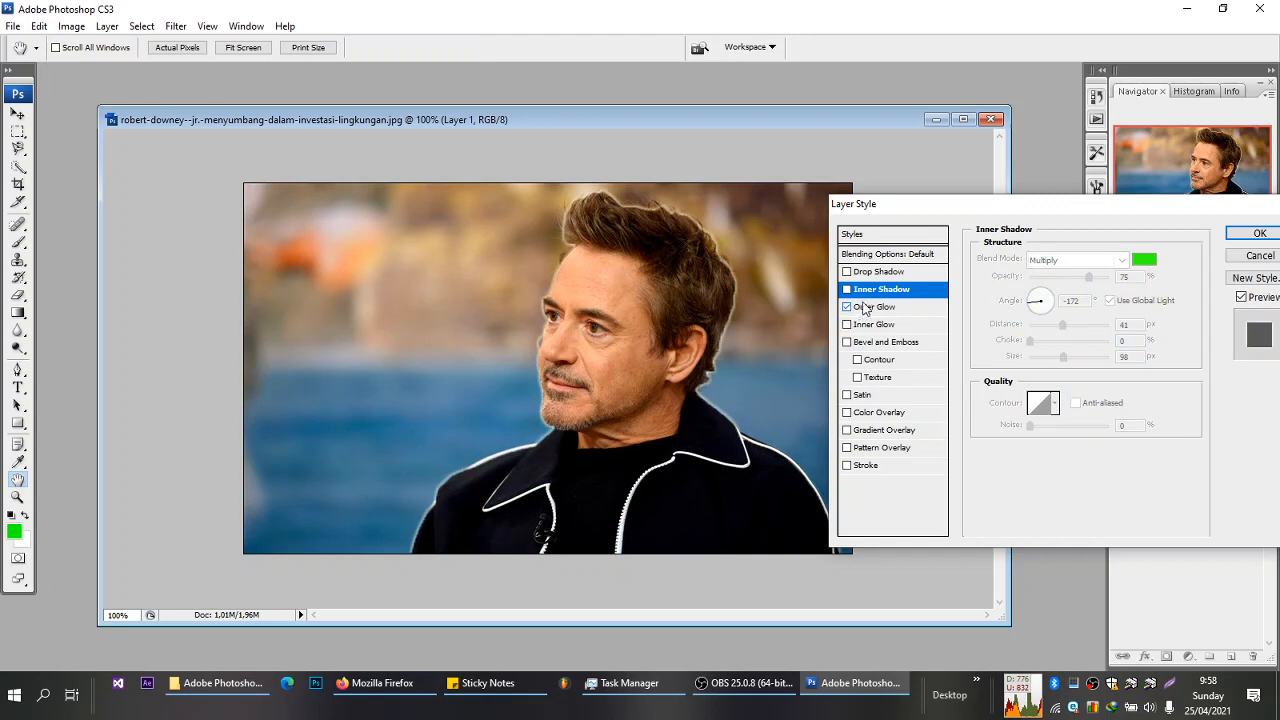
click(882, 309)
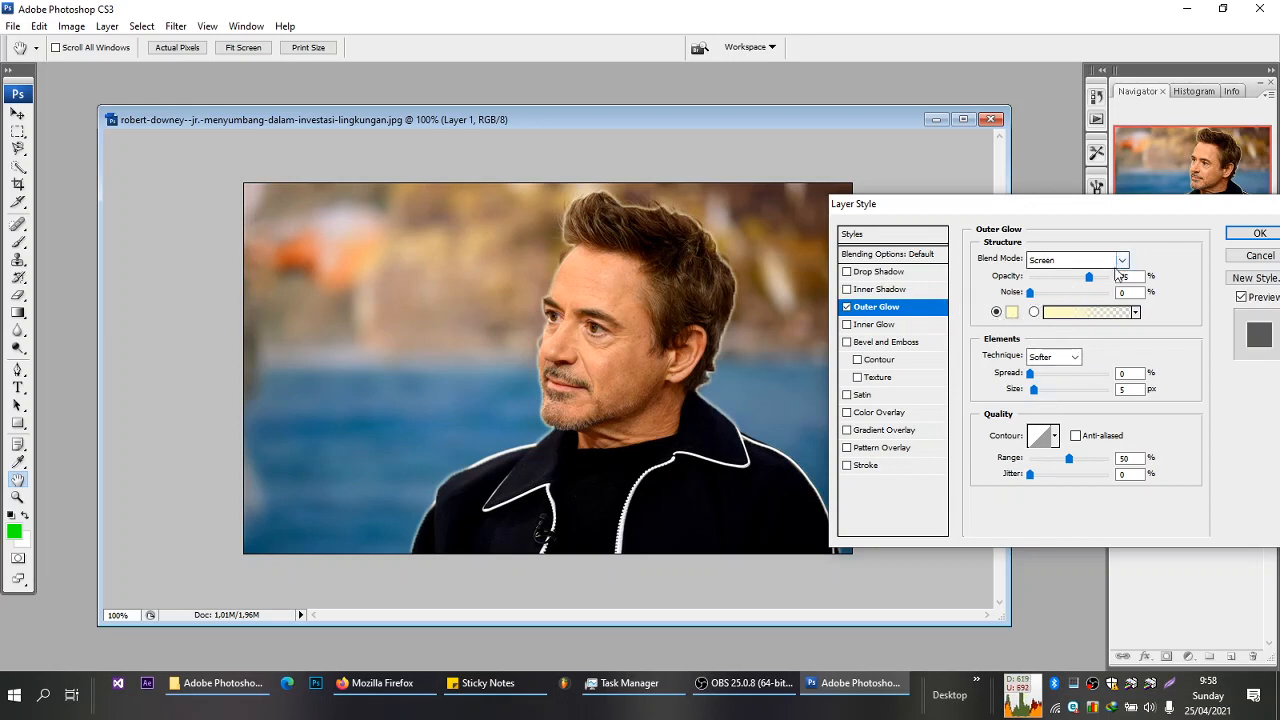
drag(1031, 374, 1050, 397)
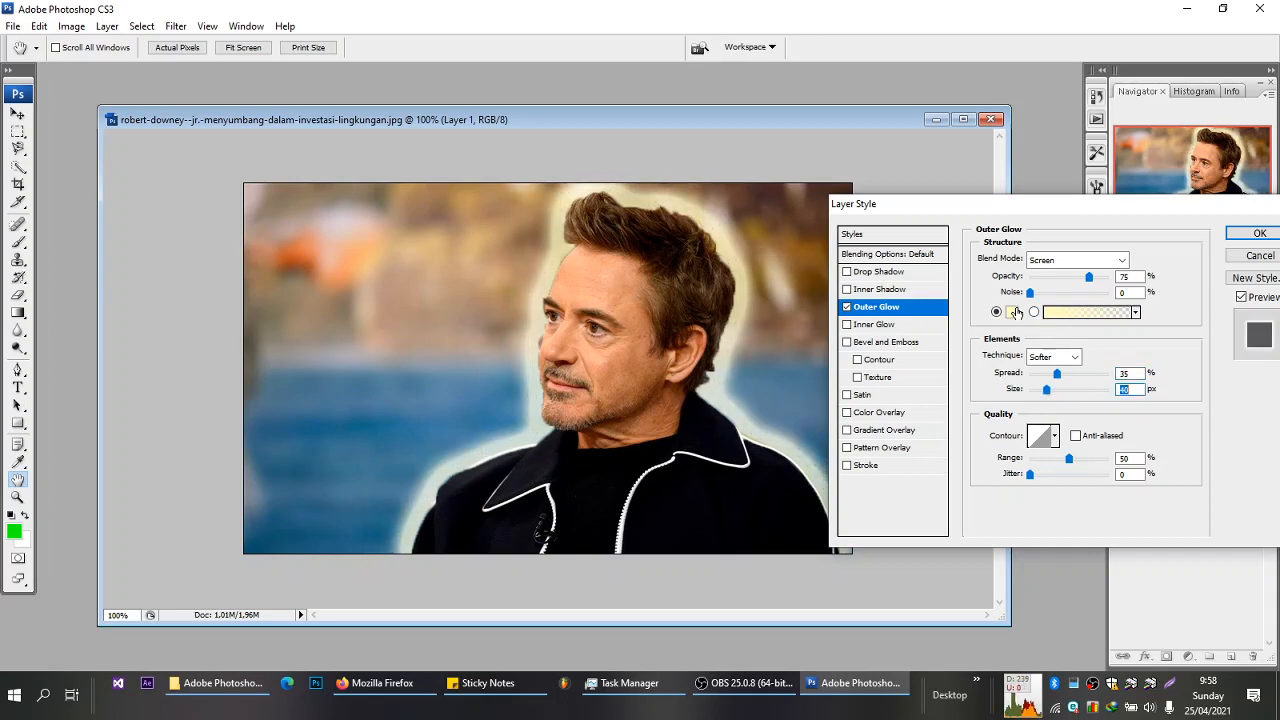
- Change the outer glow's colour to white (ffffff) and its spread to 28%, leaving the blend mode on Screen
click(1016, 313)
drag(520, 237, 361, 141)
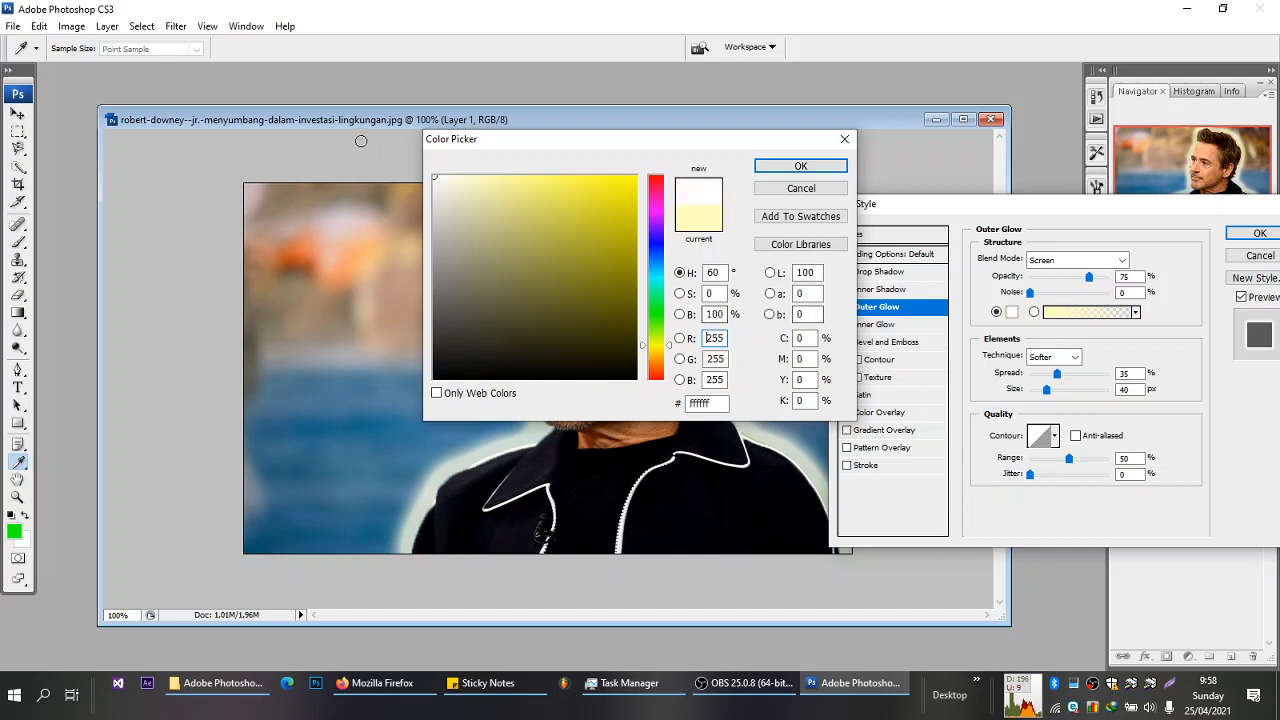
click(806, 170)
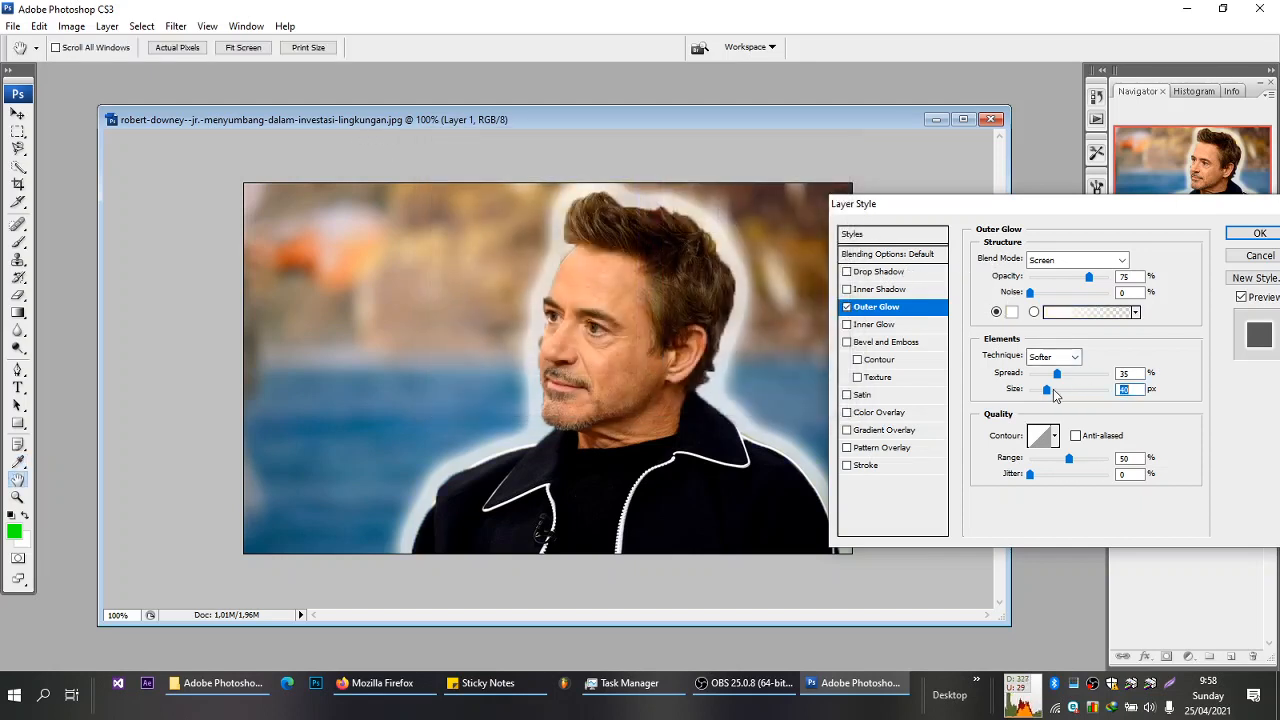
drag(1057, 373, 946, 376)
drag(1030, 373, 1051, 373)
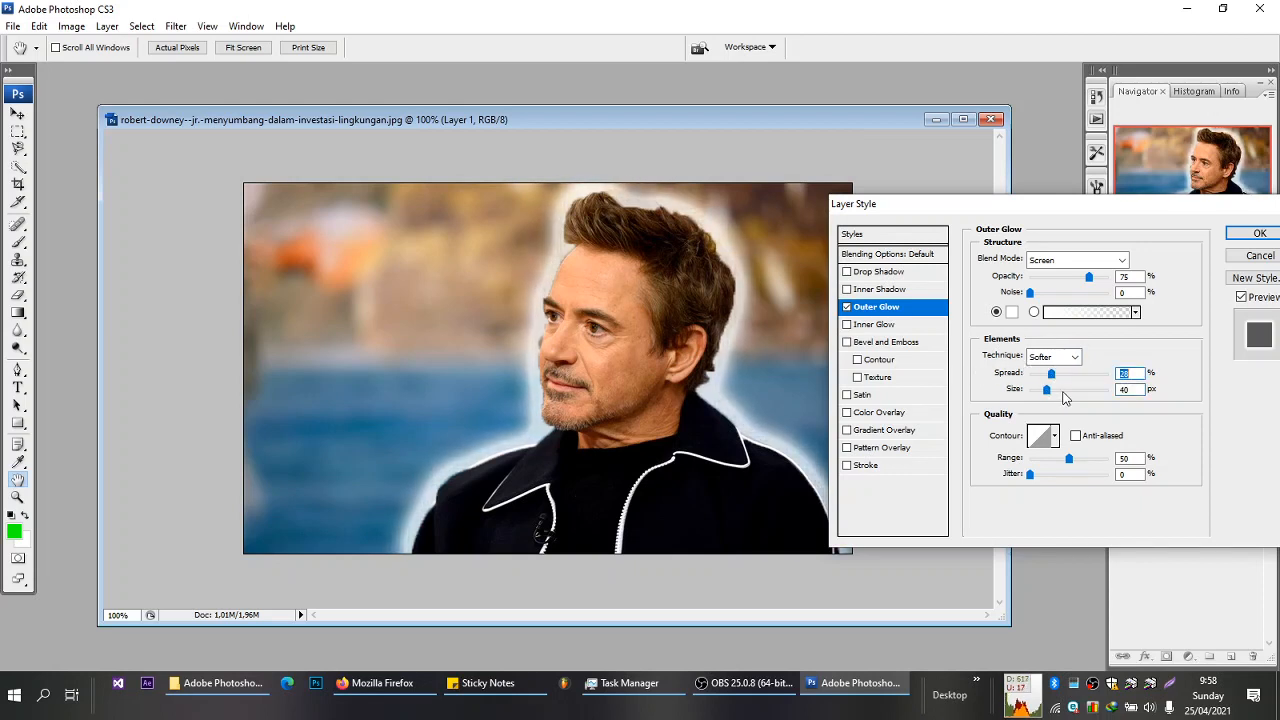
drag(1045, 397, 1048, 397)
click(1122, 260)
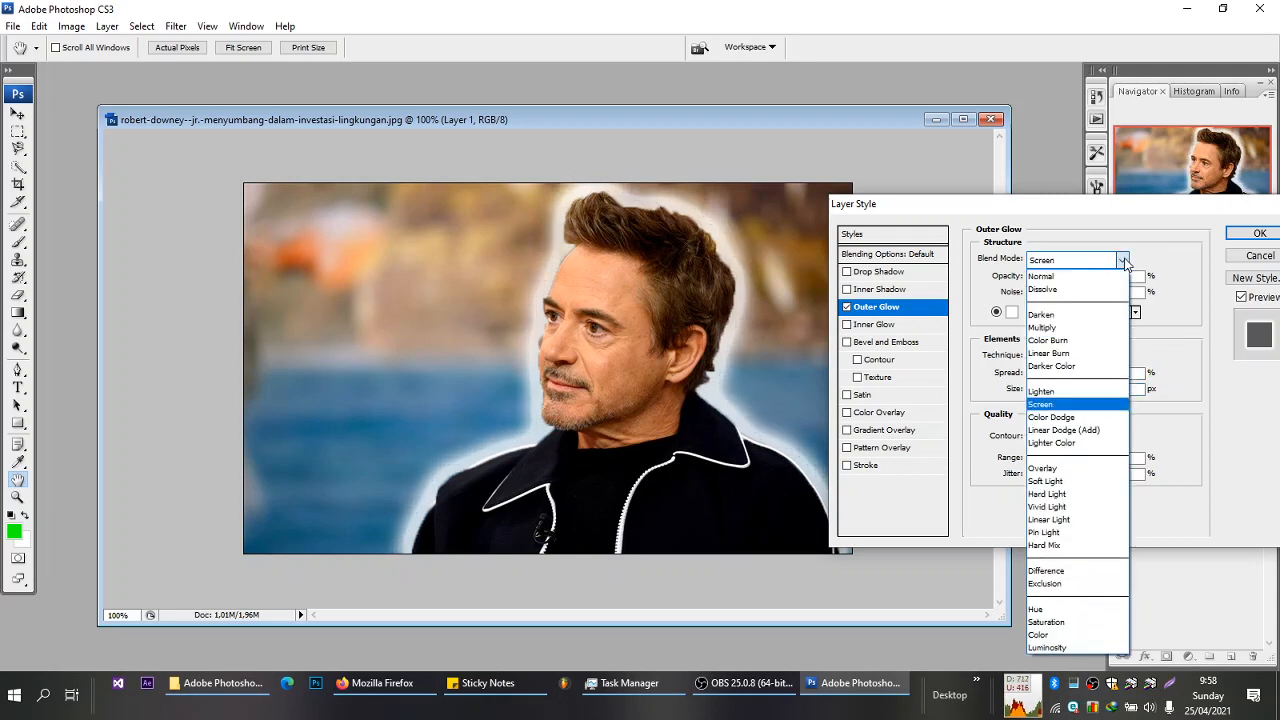
click(1122, 260)
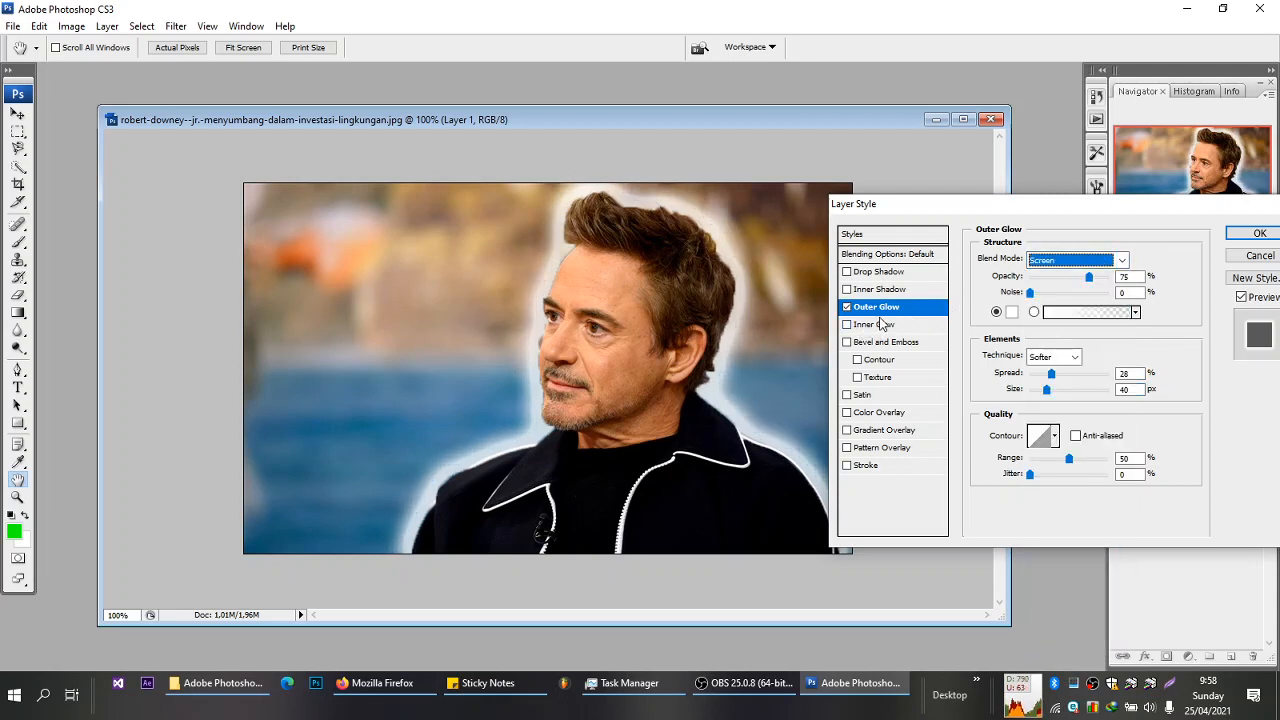
- Replace the outer glow with an inner glow at 36% choke, 49 px size and 45% opacity
click(848, 308)
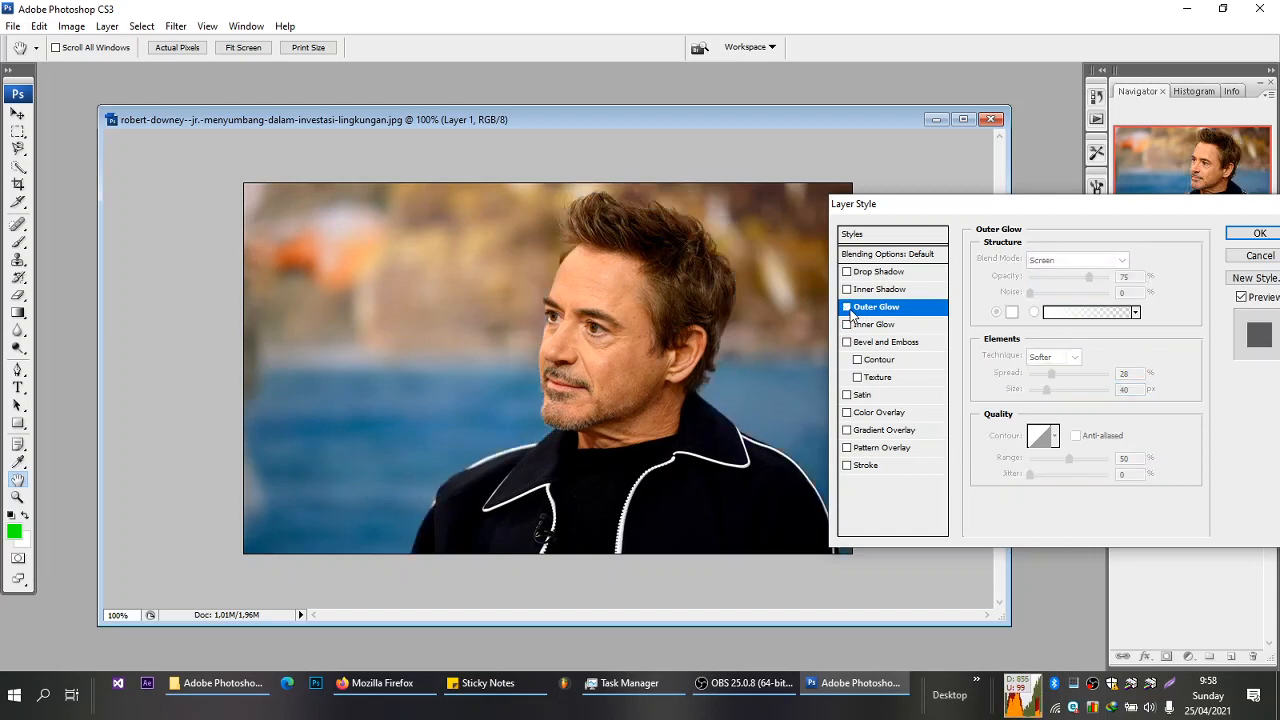
click(847, 325)
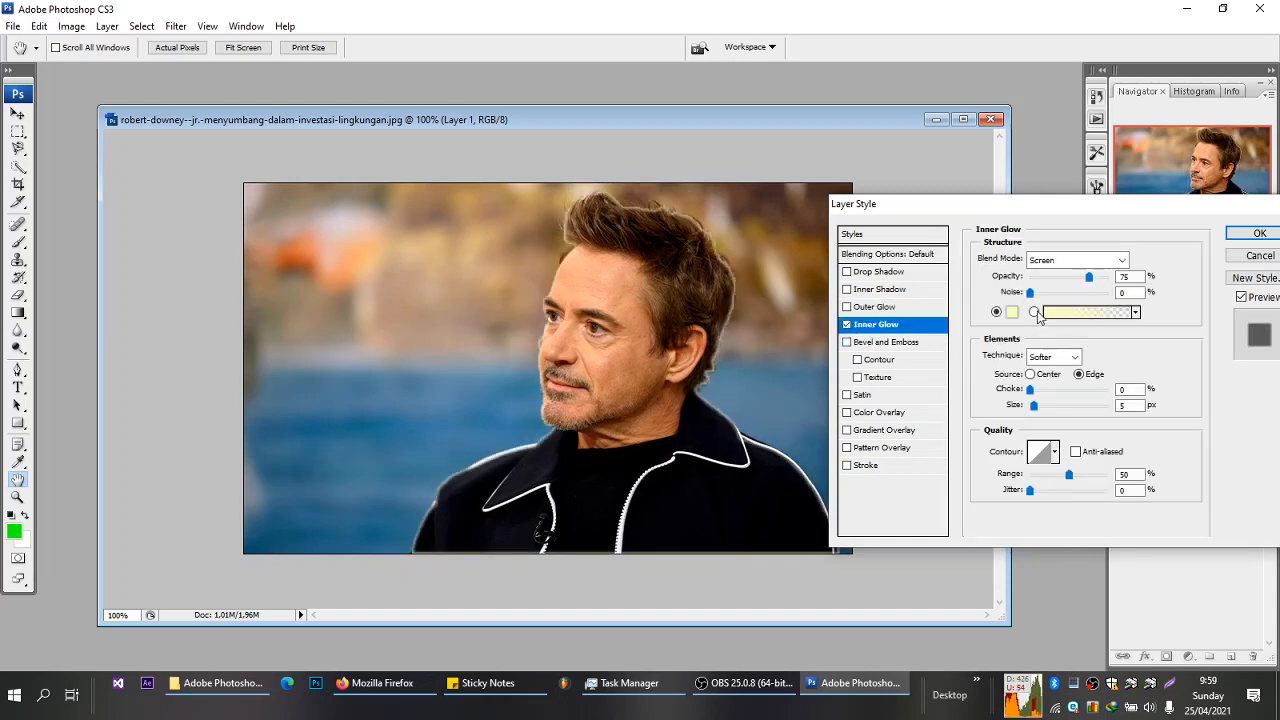
click(1058, 389)
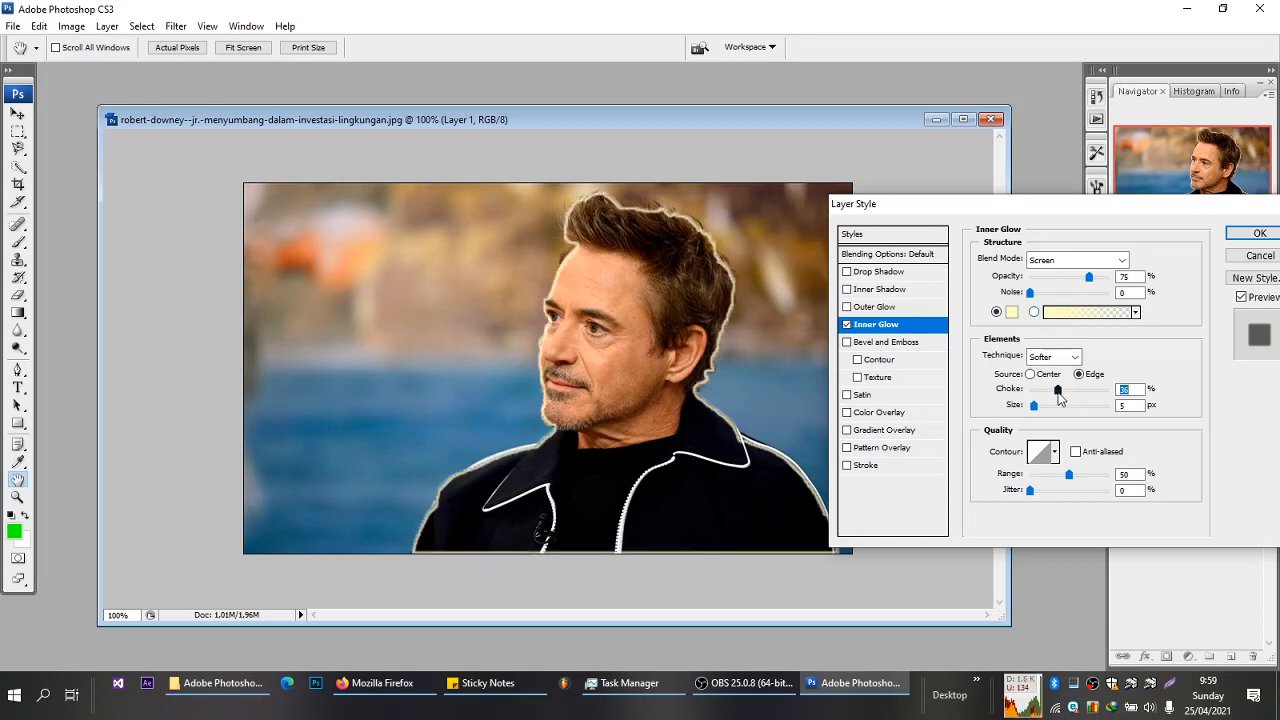
mouse_move(1050, 405)
mouse_down()
mouse_move(1038, 405)
mouse_move(1048, 430)
mouse_up()
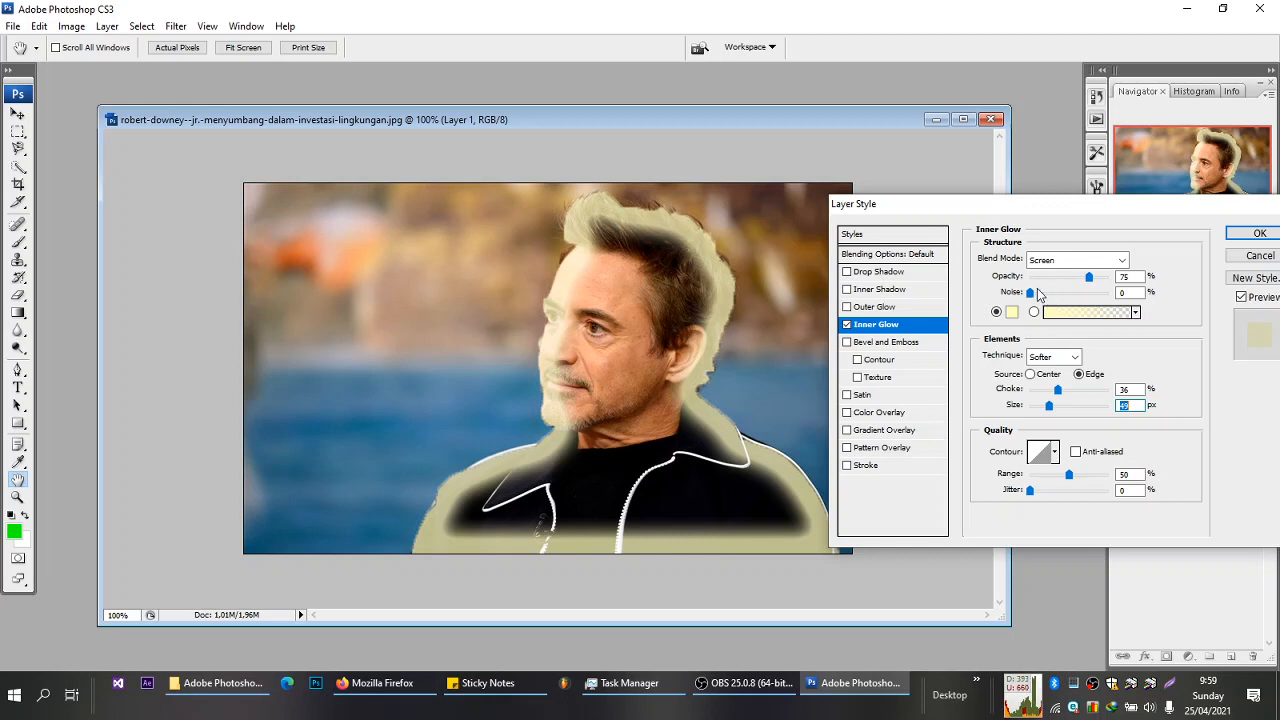
drag(1030, 292, 1065, 282)
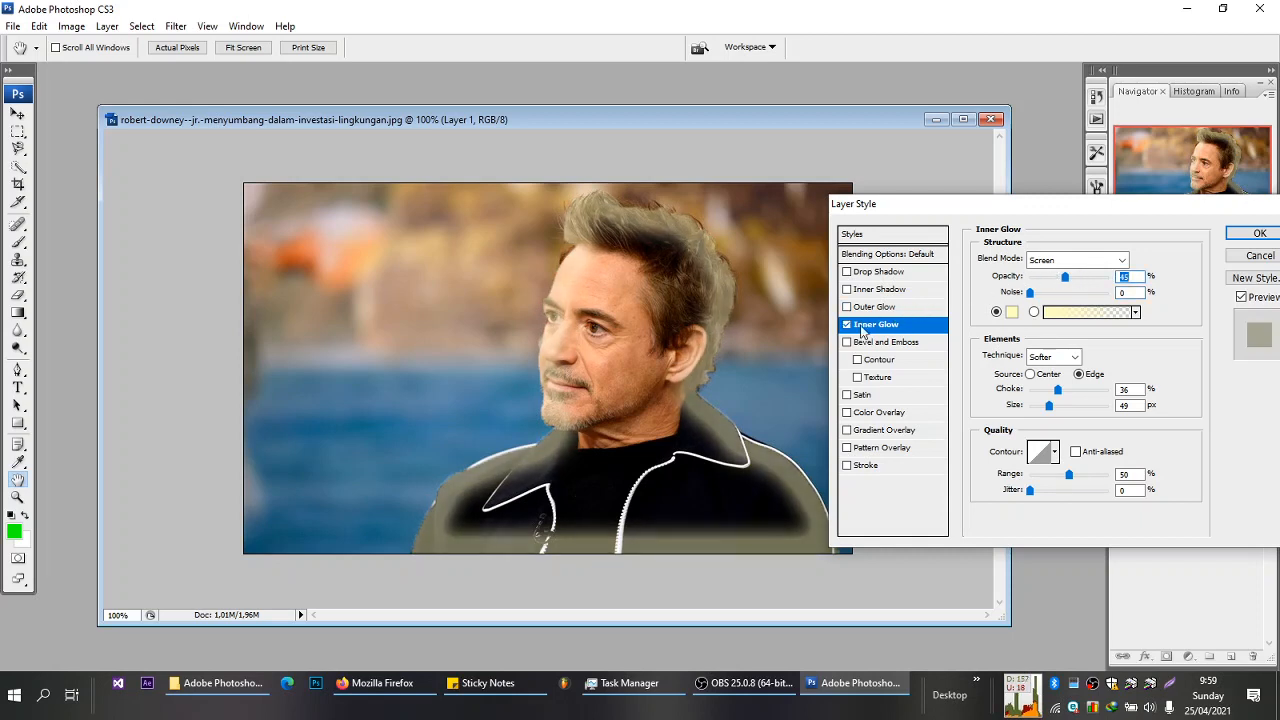
- Replace the inner glow with Bevel and Emboss, using a depth of 256%, a size of 8 px and a soften of 5 px
click(846, 324)
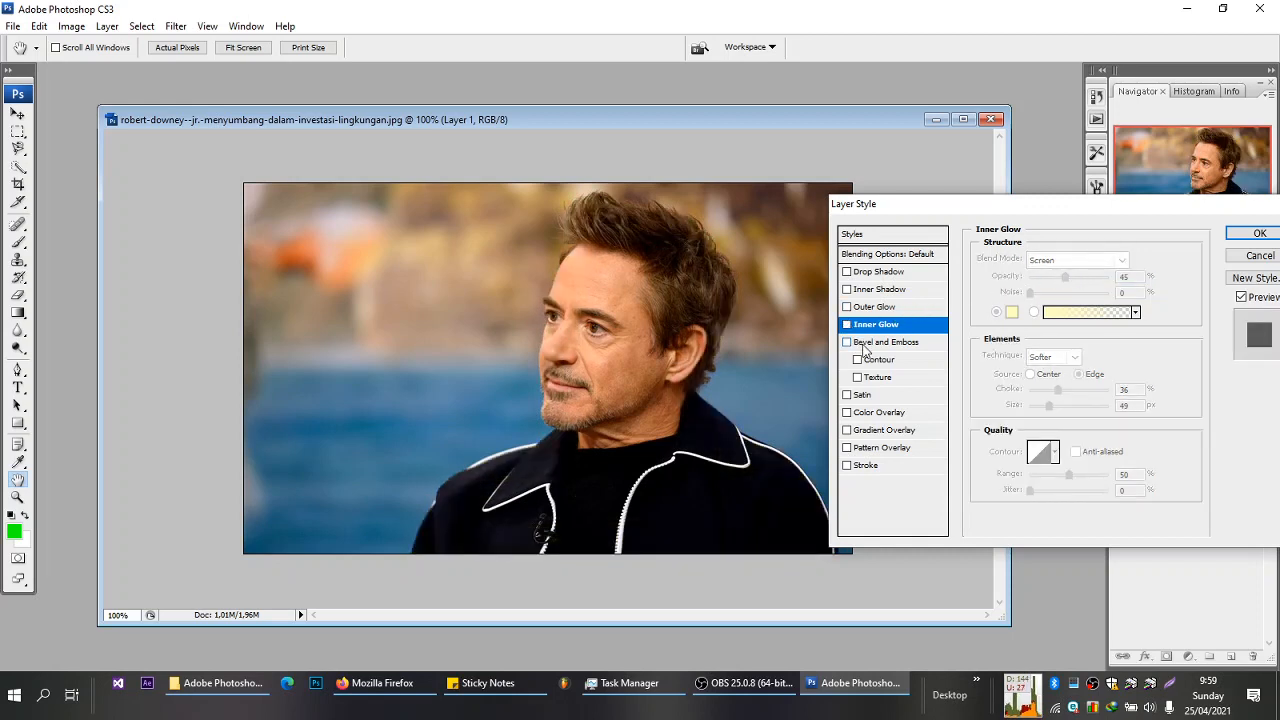
click(865, 343)
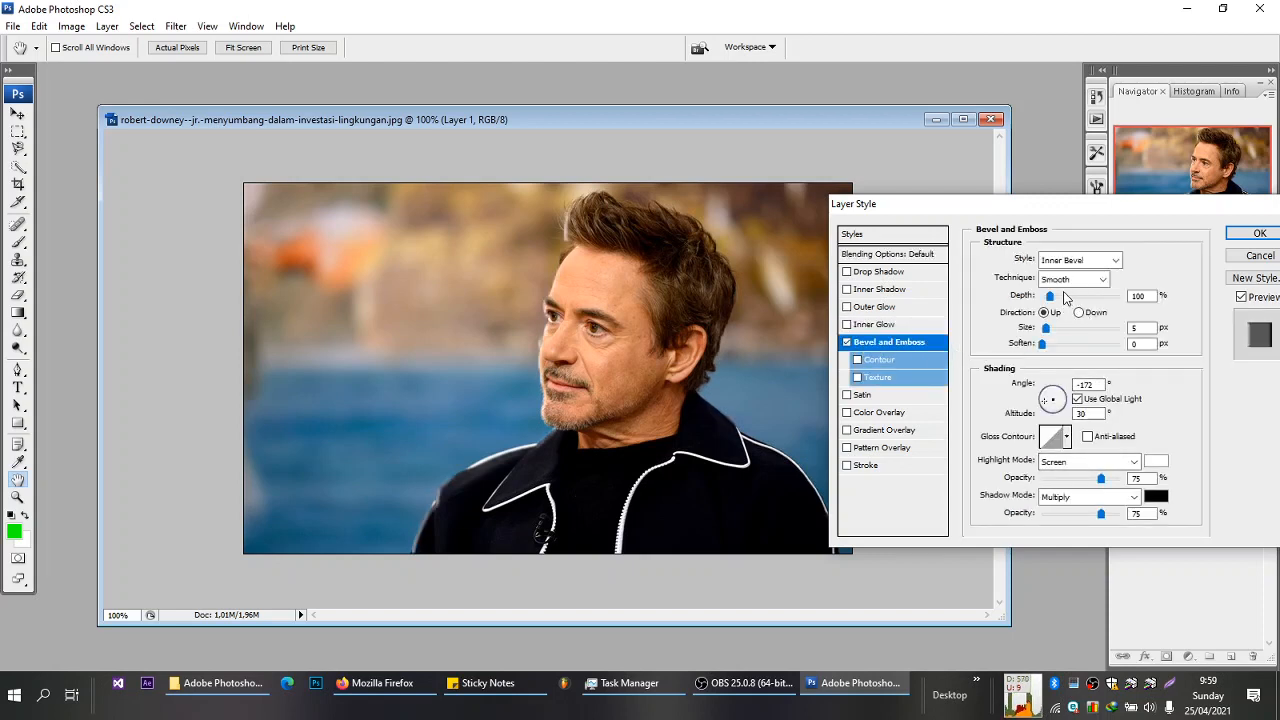
drag(1066, 297, 1062, 298)
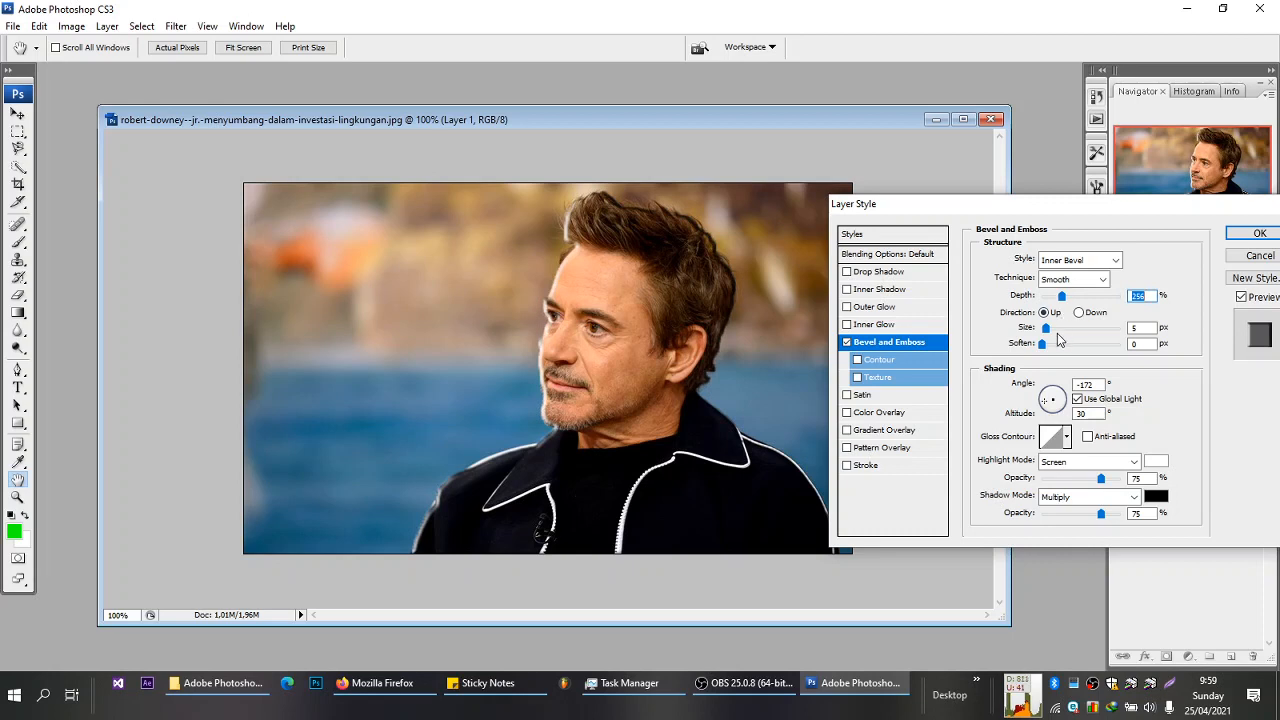
mouse_move(1066, 330)
mouse_down()
mouse_move(1045, 345)
mouse_move(1065, 346)
mouse_move(1049, 333)
mouse_up()
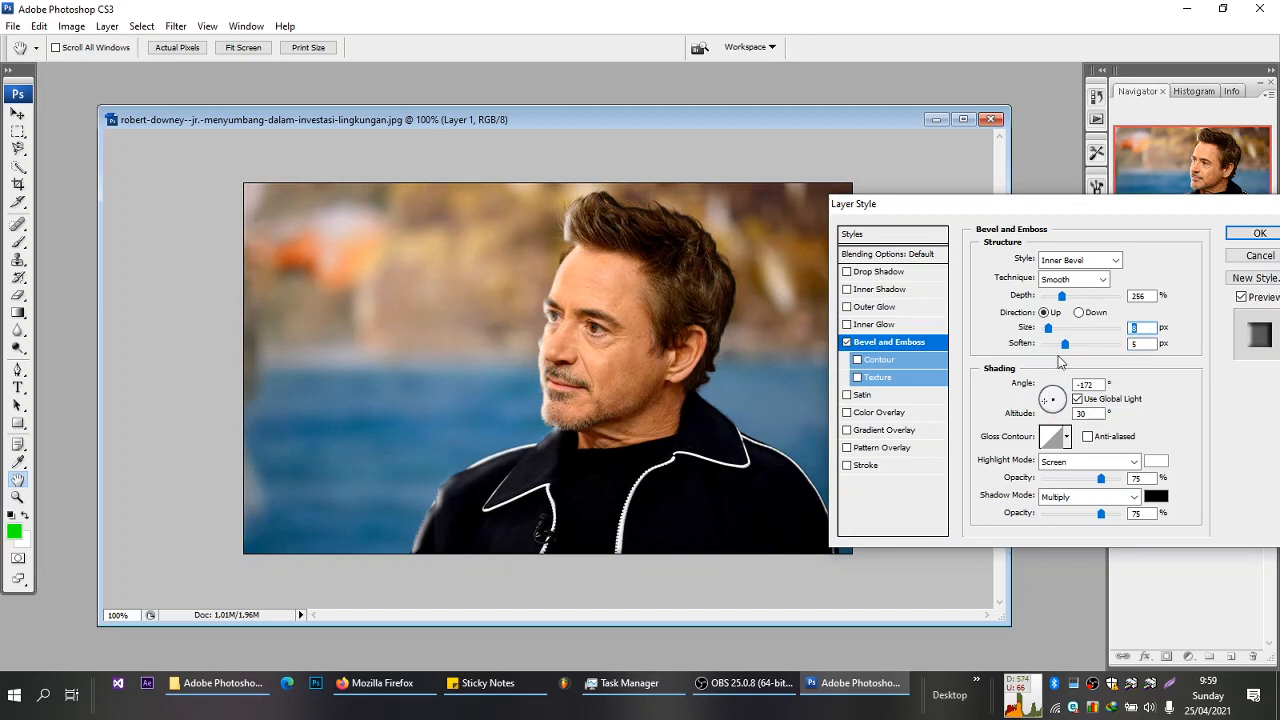
- Try the Outer Bevel and Pillow Emboss styles on the bevel, ending on Inner Bevel with the Smooth technique
click(1113, 261)
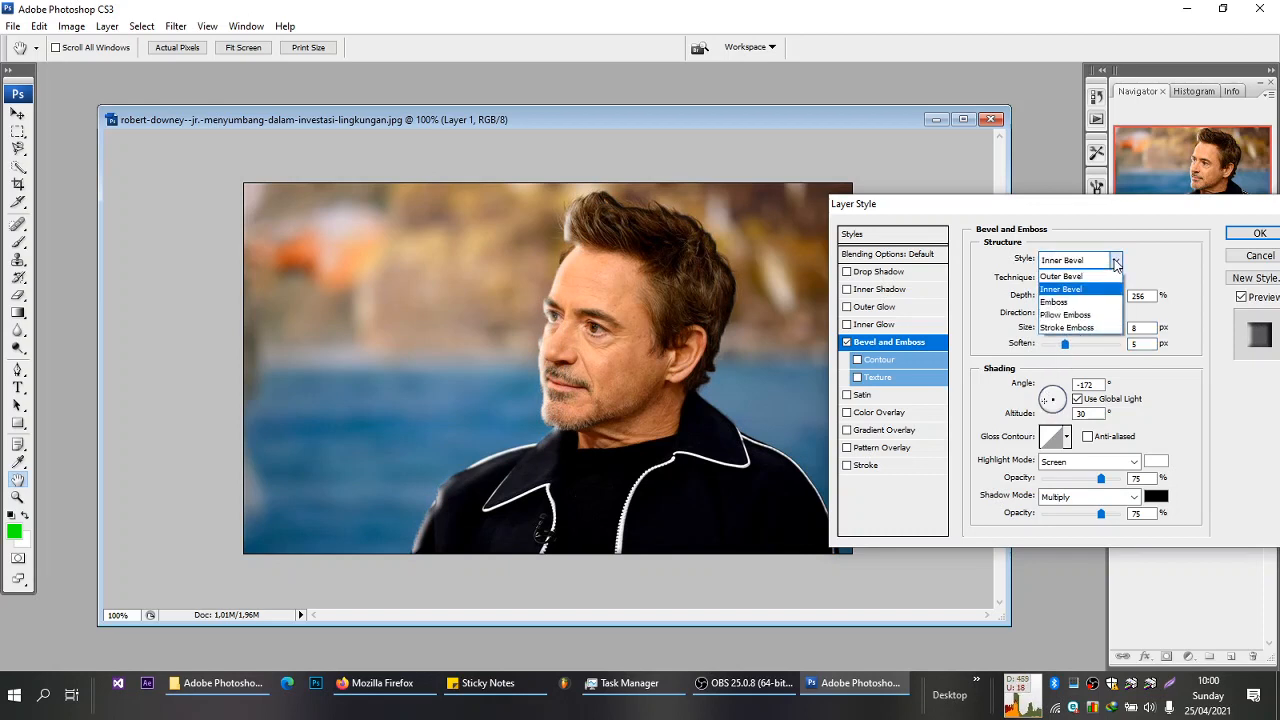
click(1108, 276)
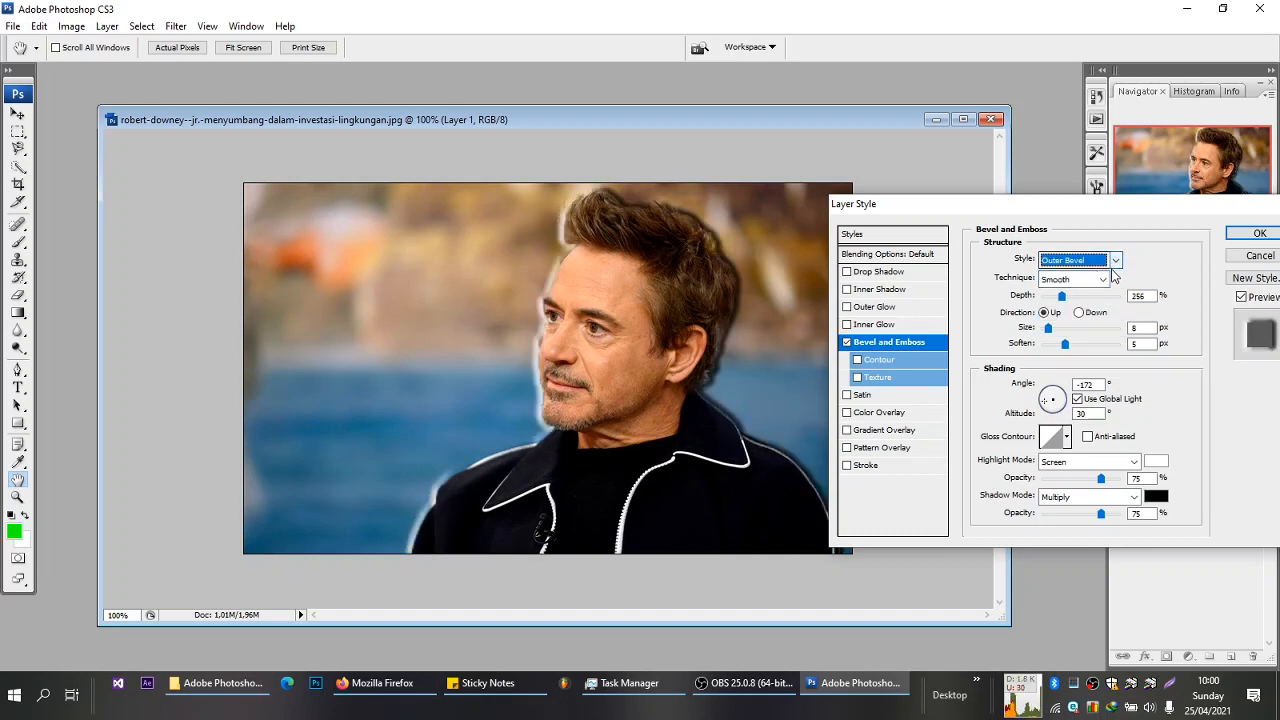
click(1117, 261)
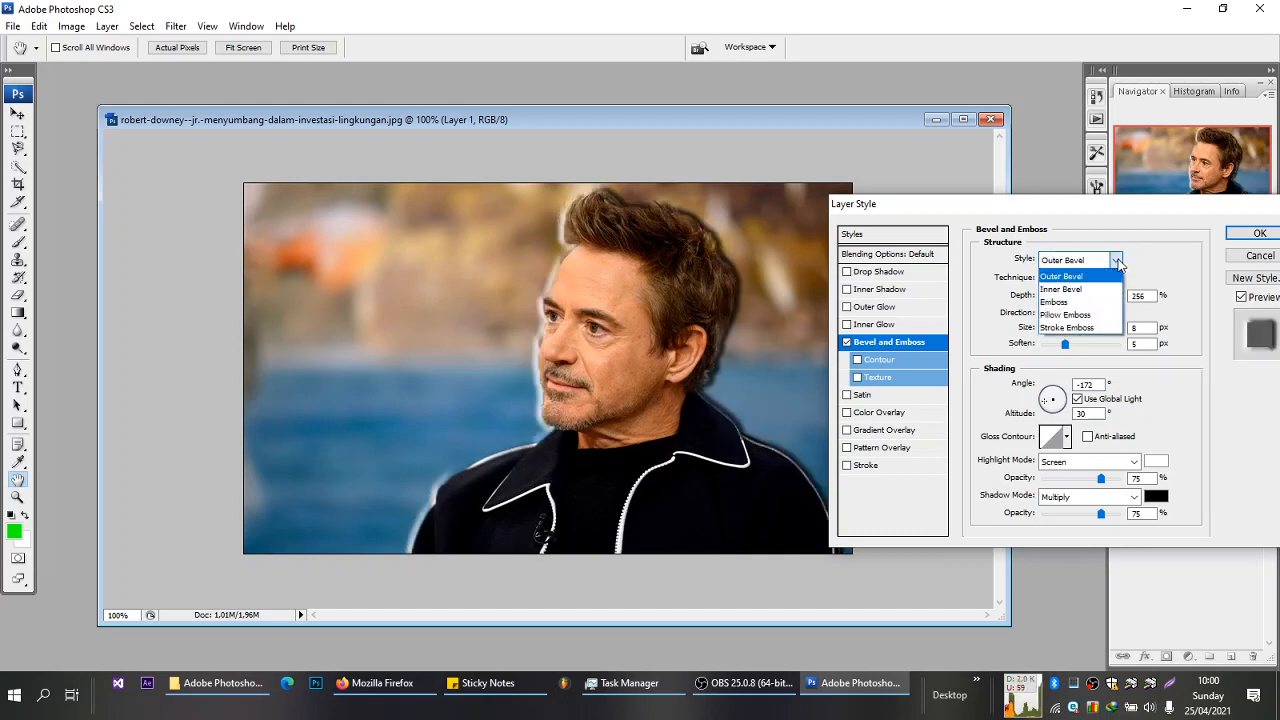
click(1108, 276)
click(1106, 279)
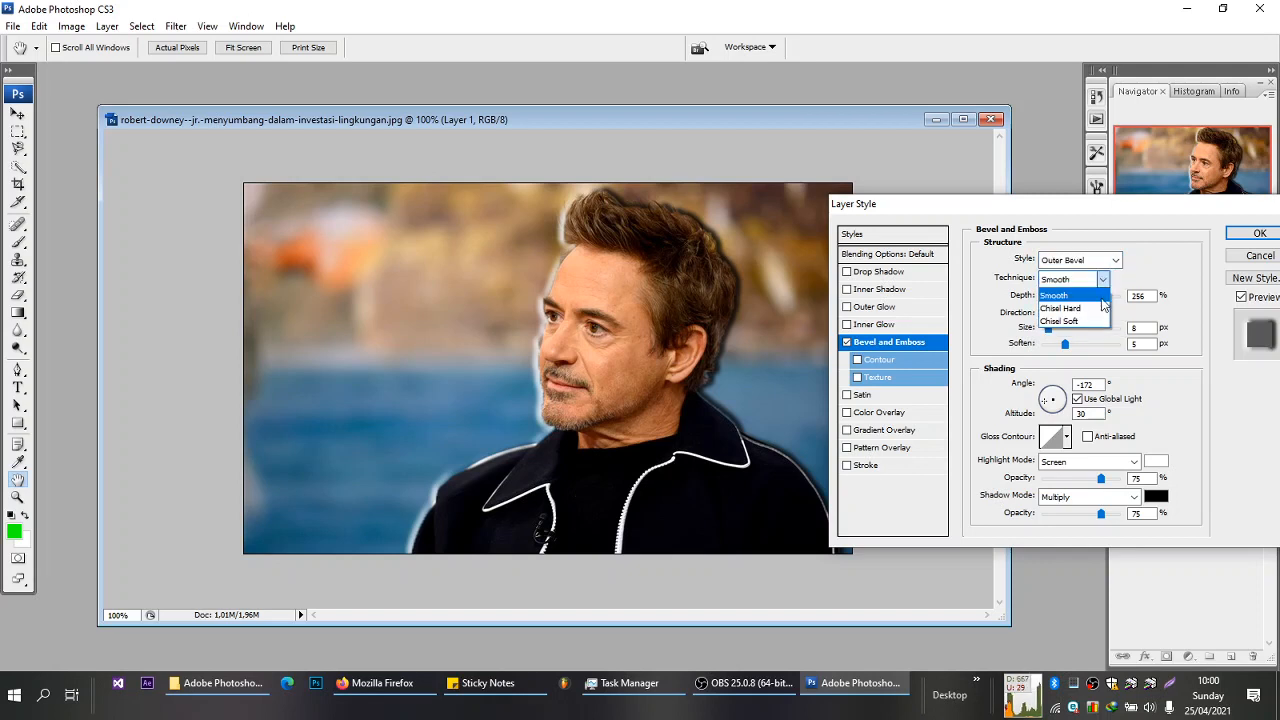
click(1115, 261)
click(1115, 261)
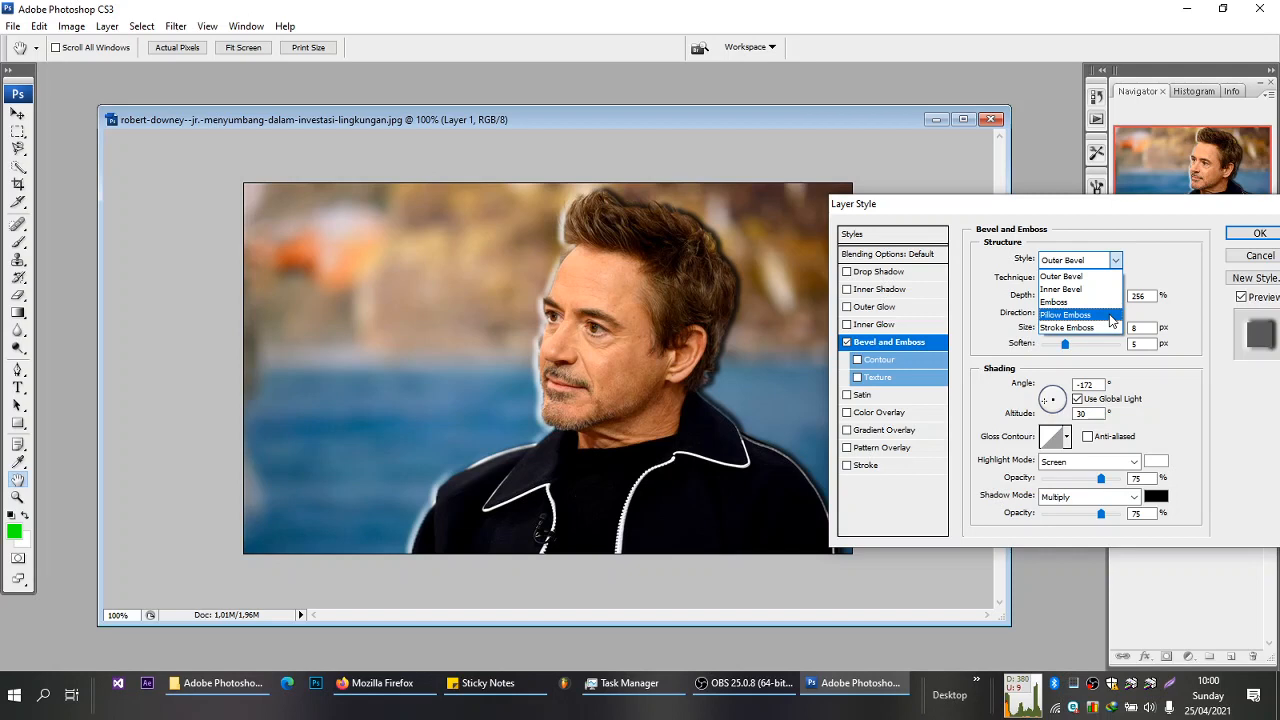
click(1112, 316)
click(1117, 260)
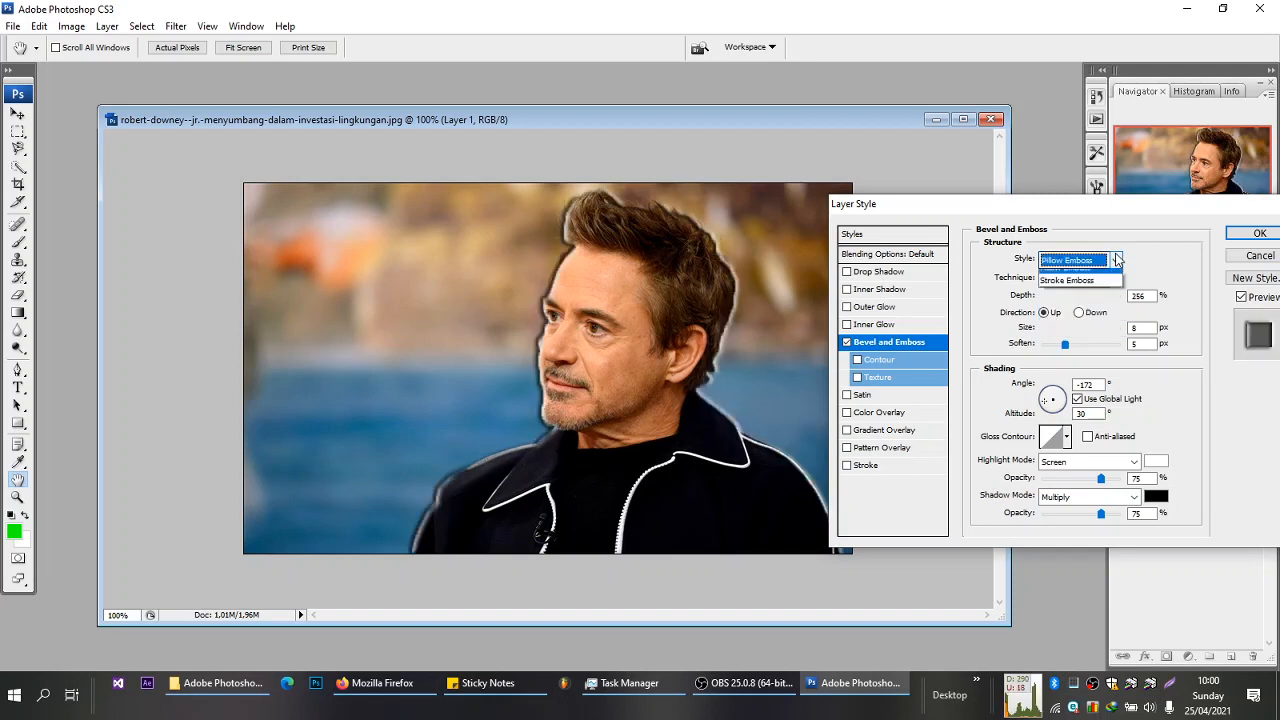
click(1098, 289)
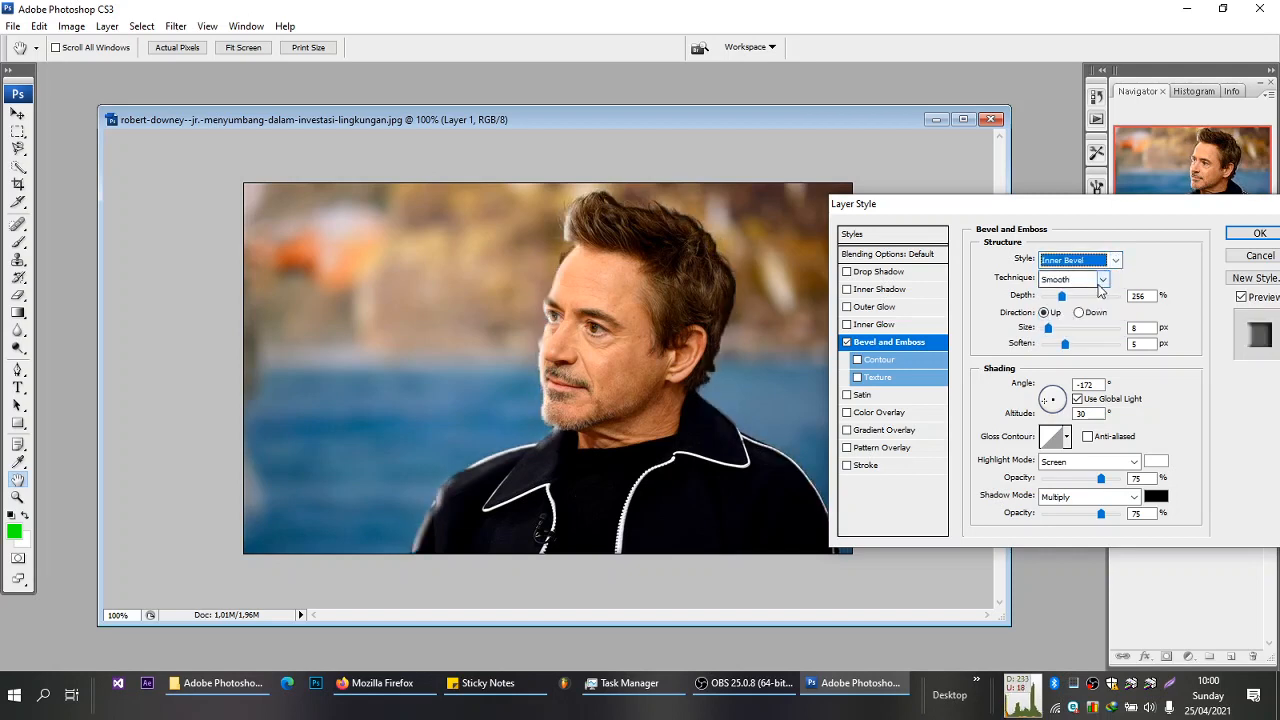
- Set the bevel's size to 18 px with less softening, and add a contour with a reduced range
drag(1078, 328, 1052, 343)
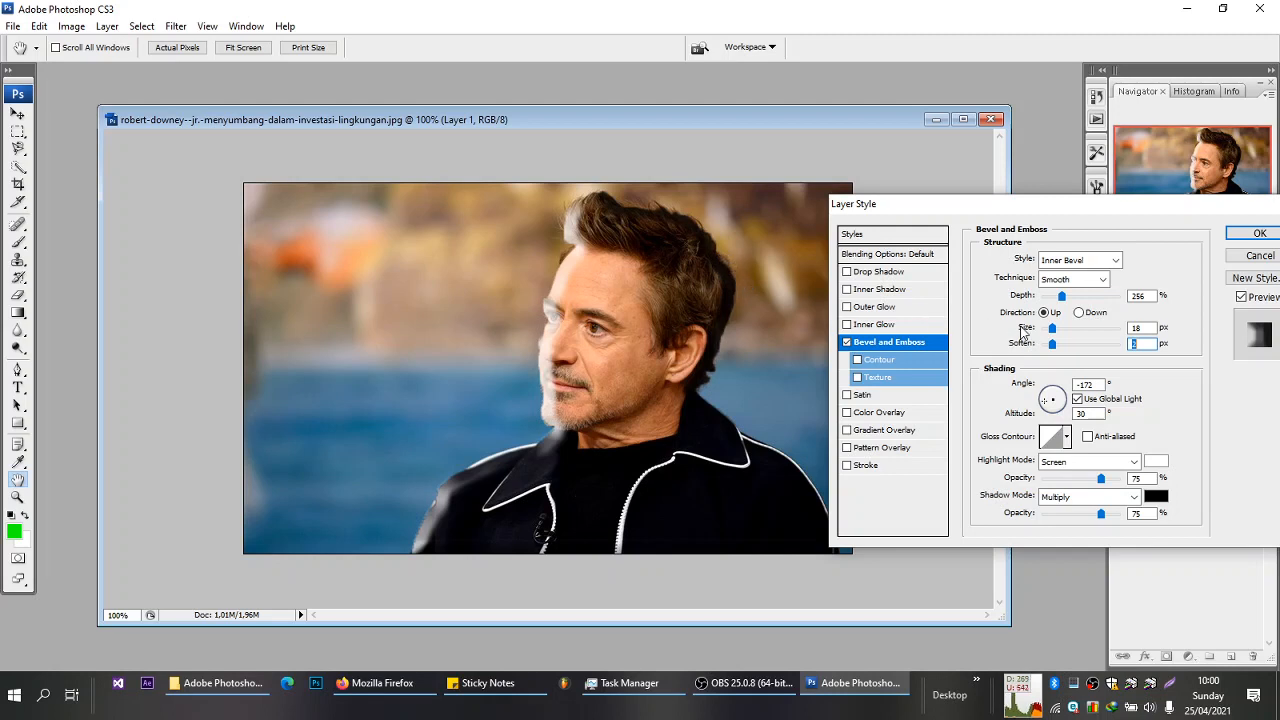
click(874, 362)
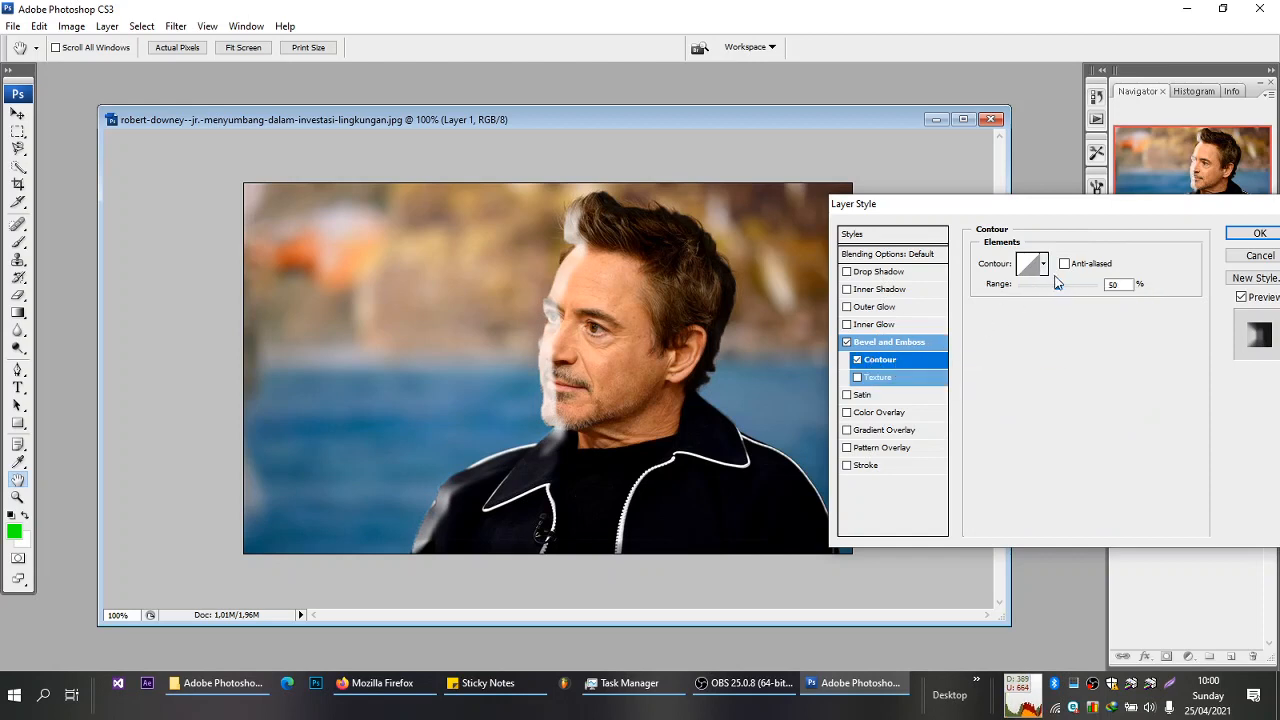
drag(1057, 283, 1029, 287)
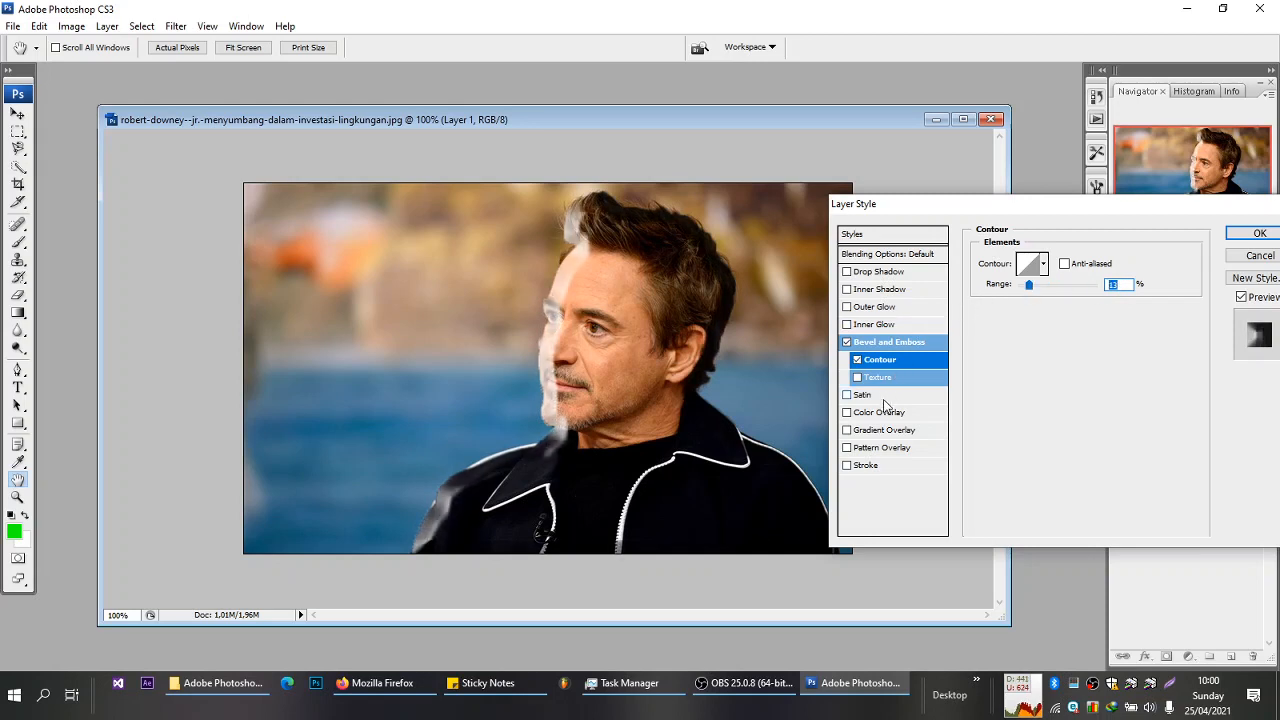
- Try a texture on the bevel, and turn off Bevel and Emboss together with its contour and texture
click(880, 381)
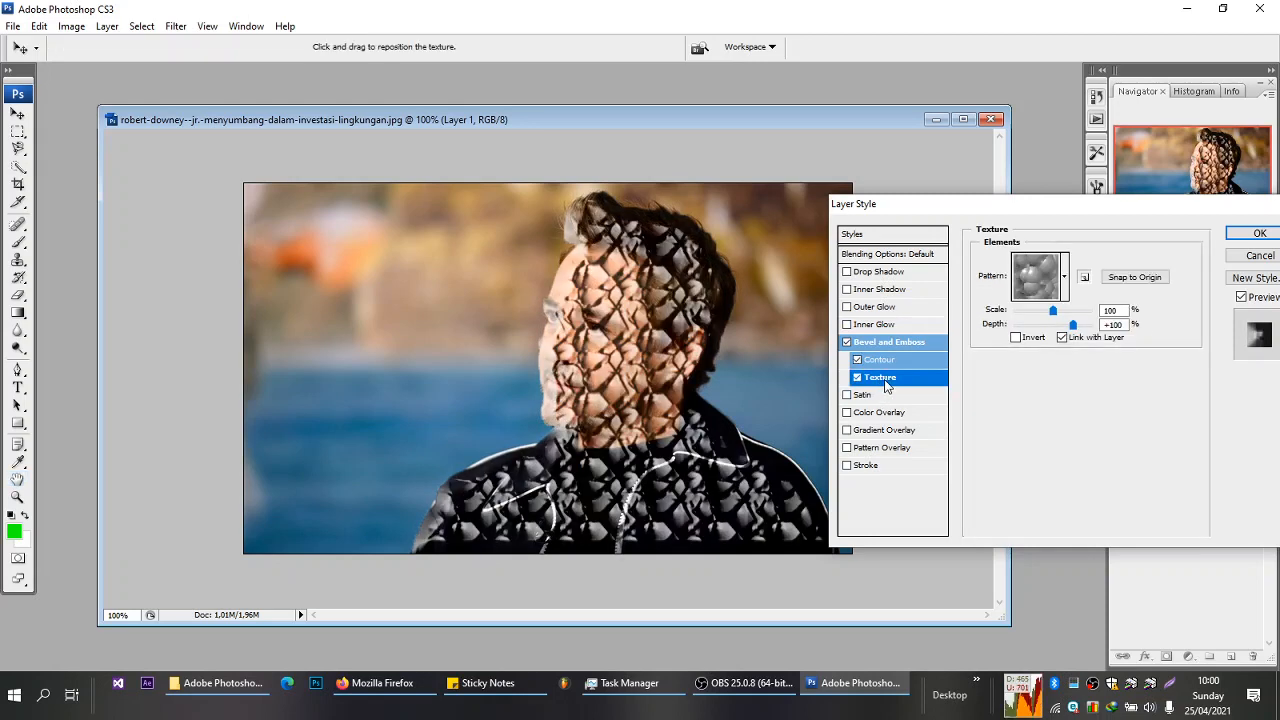
click(1064, 276)
click(1064, 274)
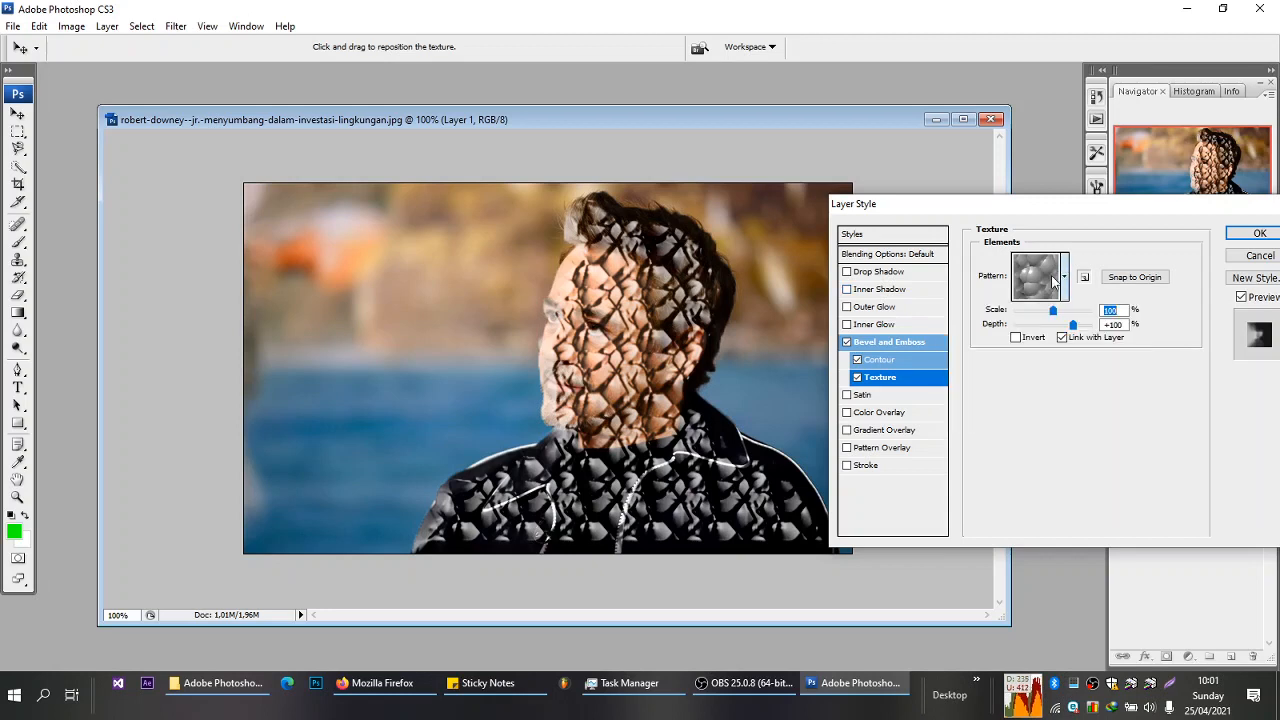
click(857, 359)
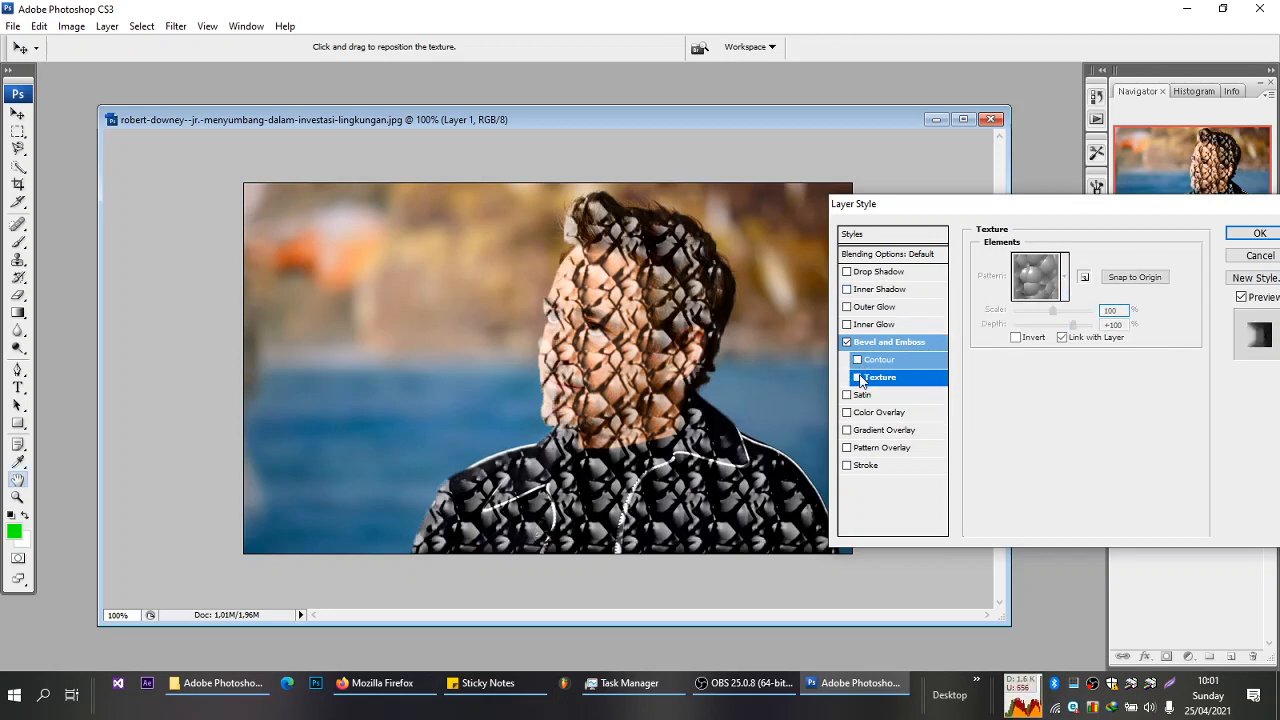
click(857, 377)
click(847, 343)
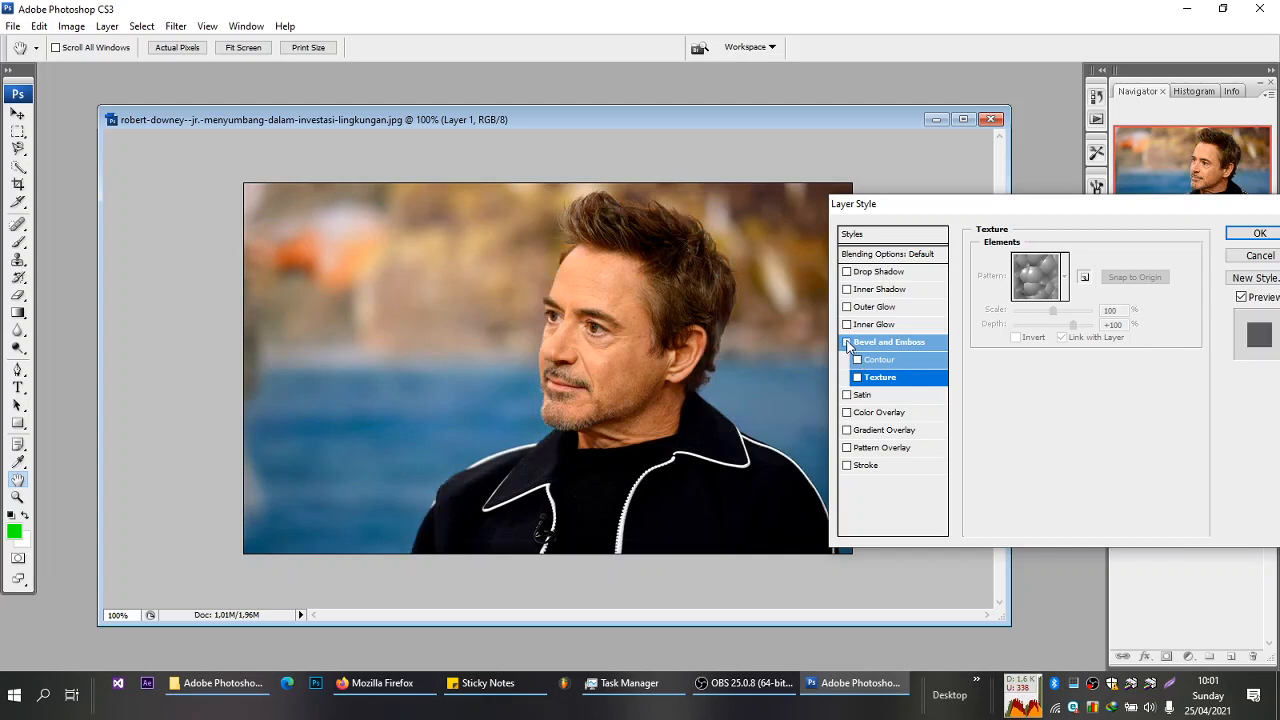
- Apply Satin to the cutout with a larger distance and a size of 0 px
click(849, 396)
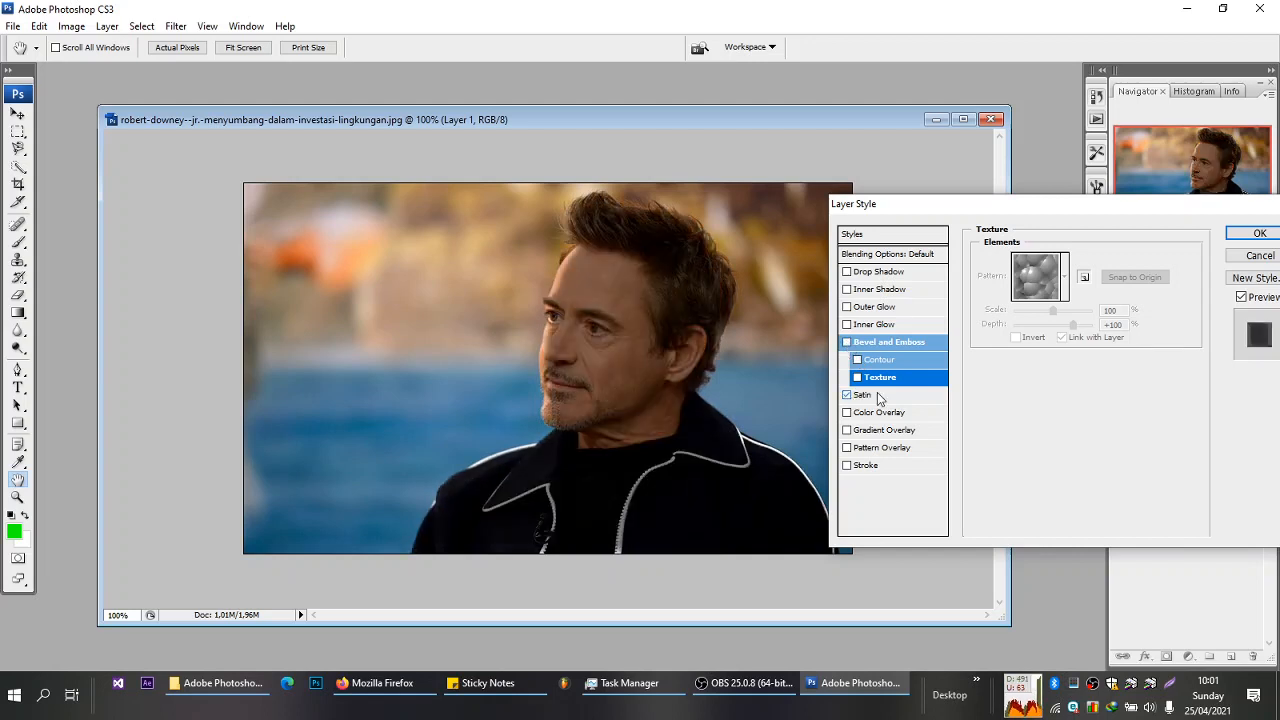
click(891, 396)
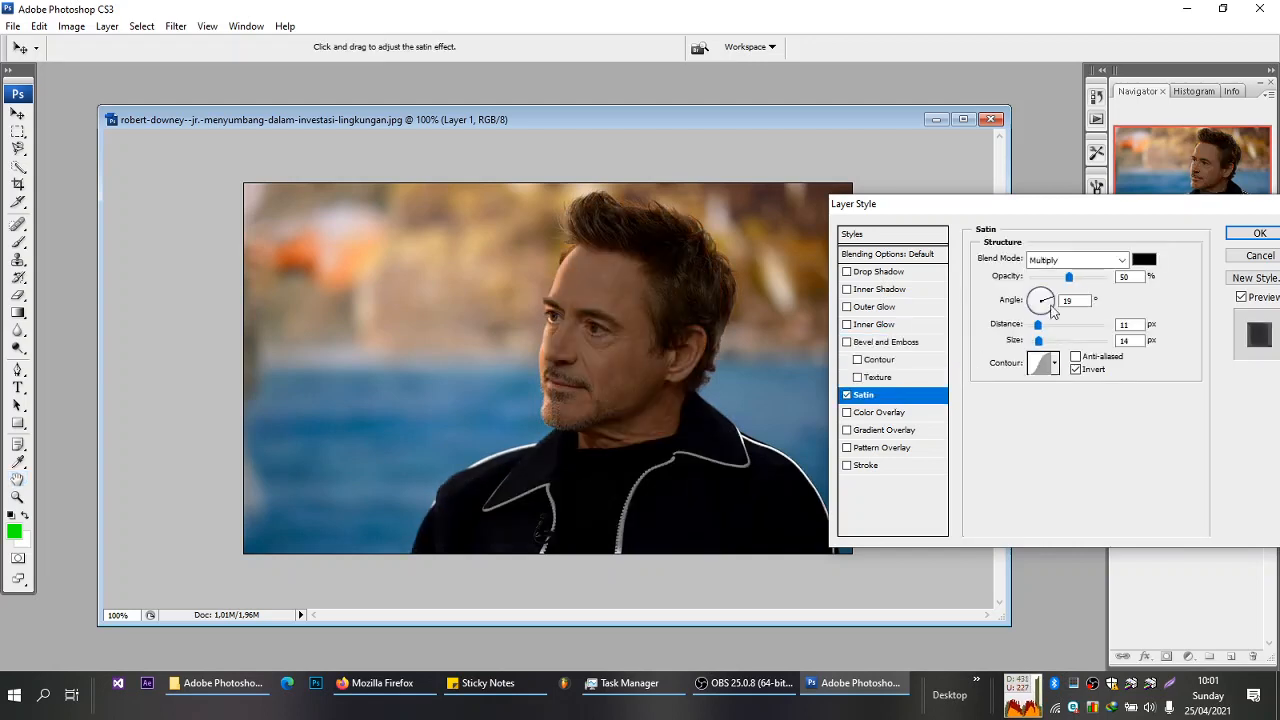
mouse_move(1038, 325)
mouse_down()
mouse_move(1091, 325)
mouse_move(1023, 351)
mouse_move(1065, 327)
mouse_move(1057, 340)
mouse_up()
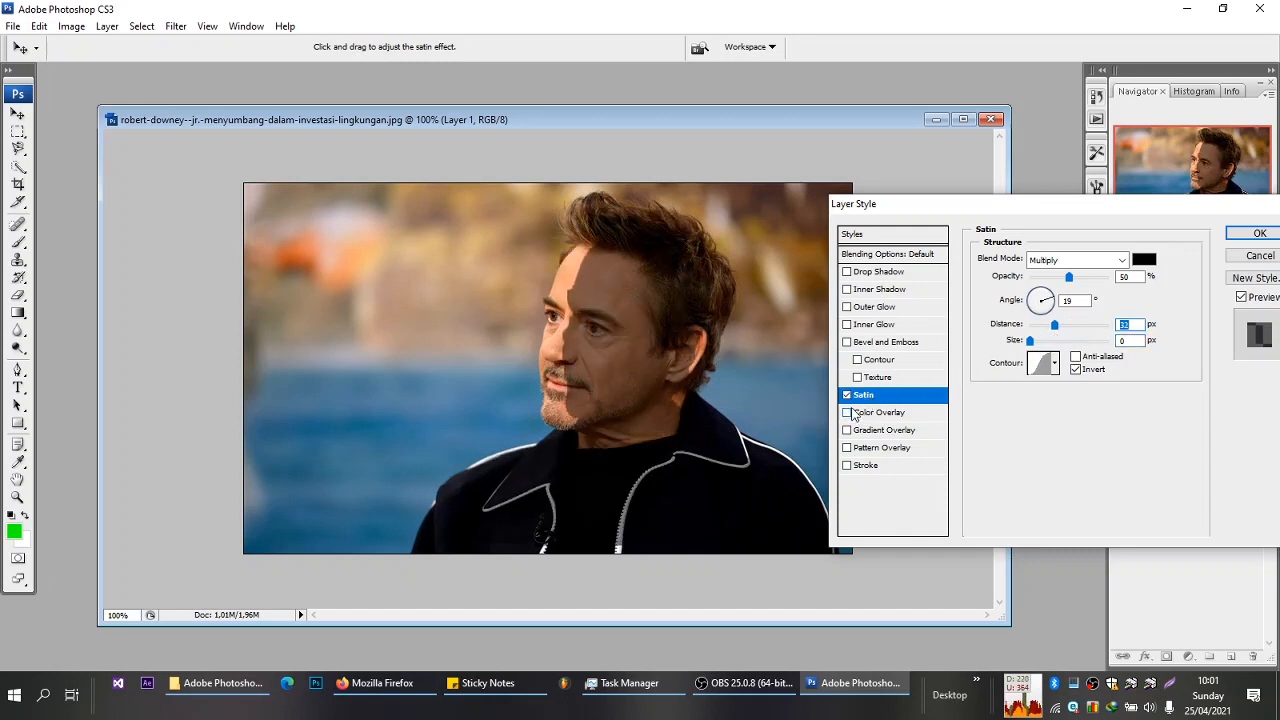
- Replace the satin effect with a red Color Overlay, trying the Hard Light blend mode and ending on Lighten
click(847, 412)
click(847, 395)
click(866, 415)
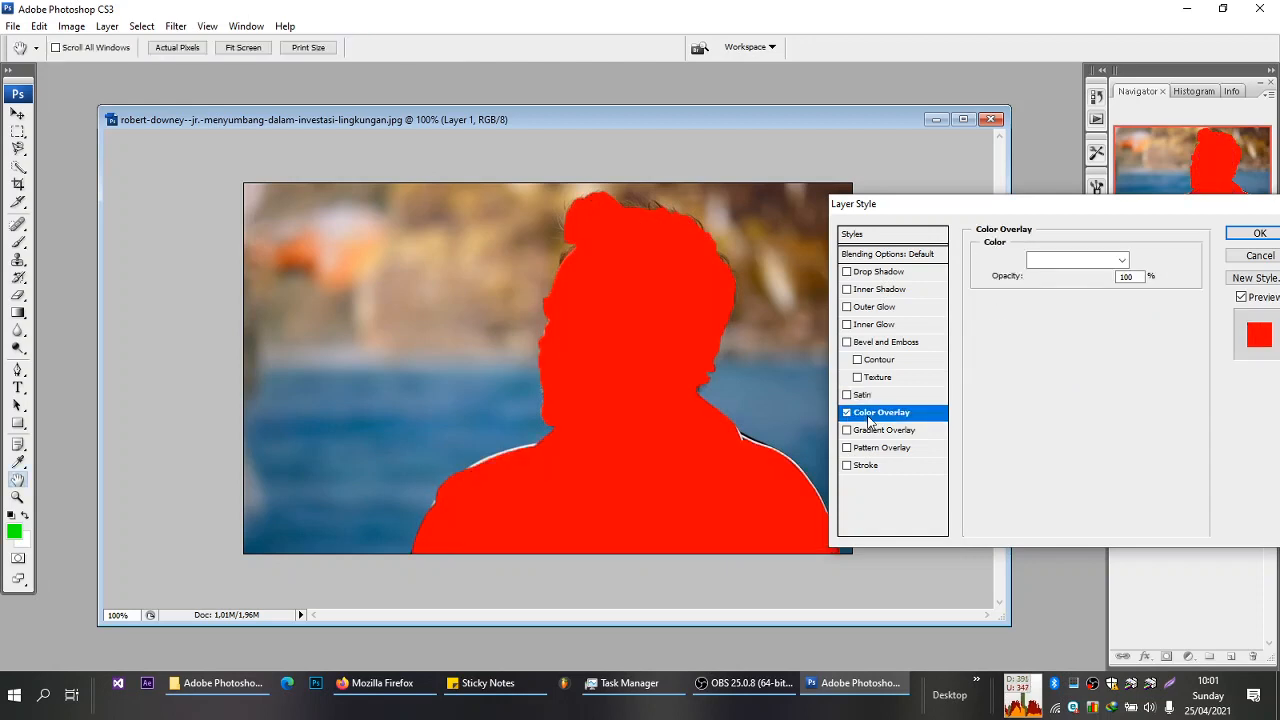
click(1121, 260)
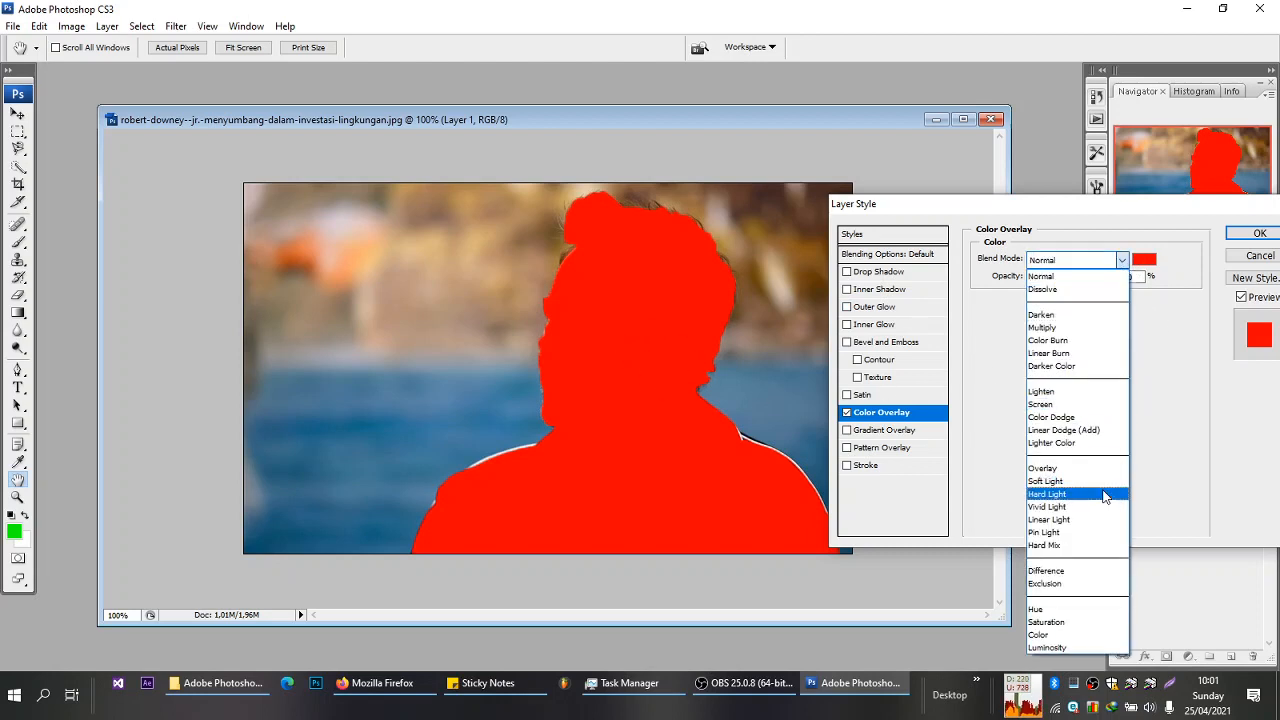
click(1112, 494)
click(1121, 260)
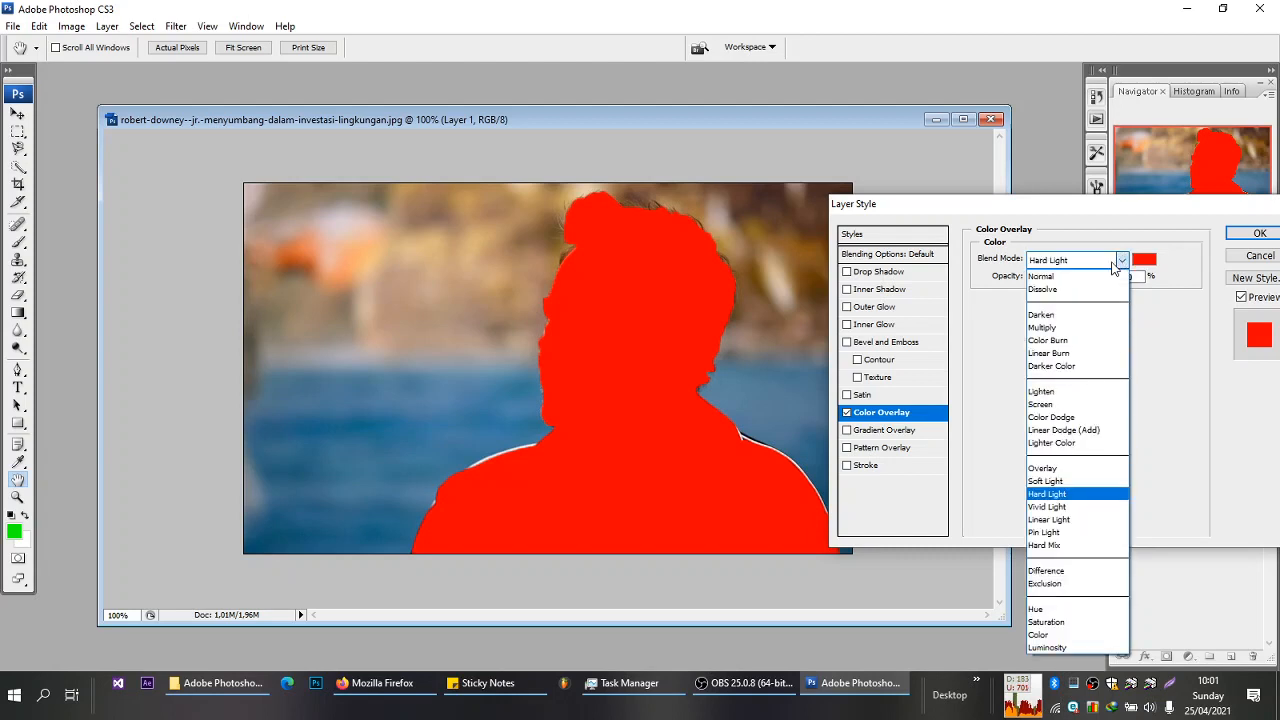
click(1080, 395)
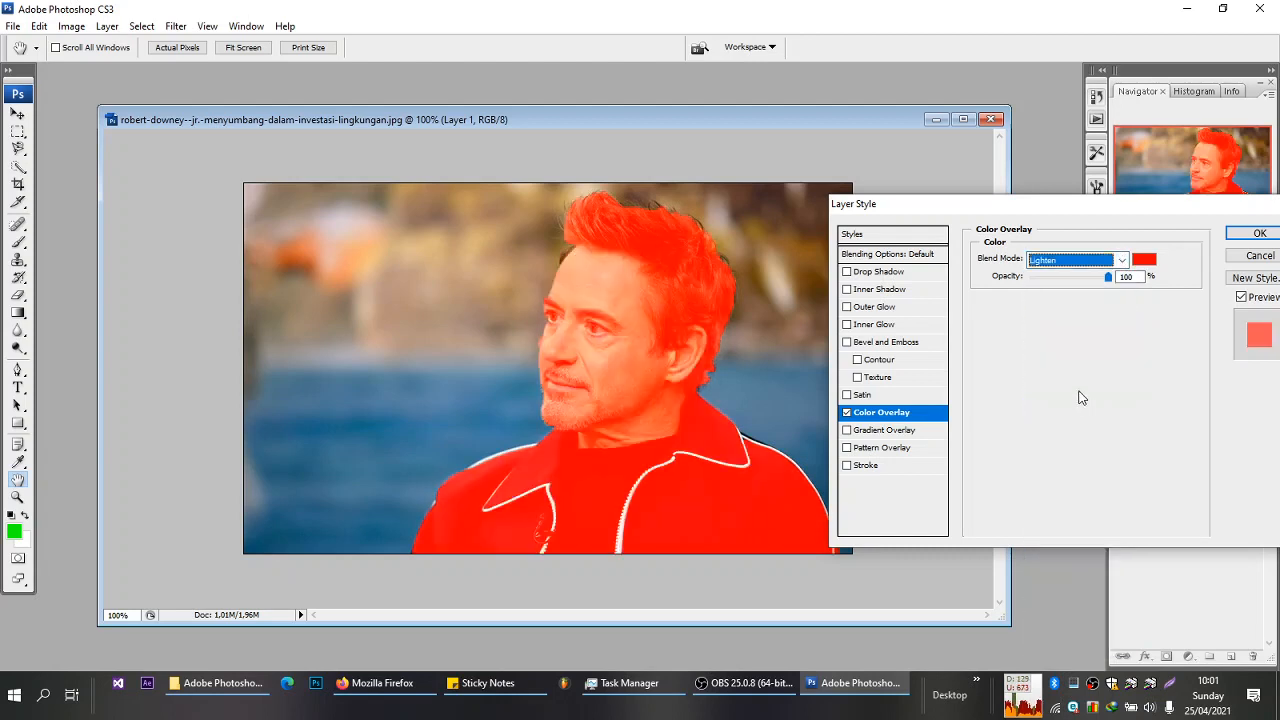
- Replace the color overlay with a Gradient Overlay in the Overlay blend mode
click(847, 412)
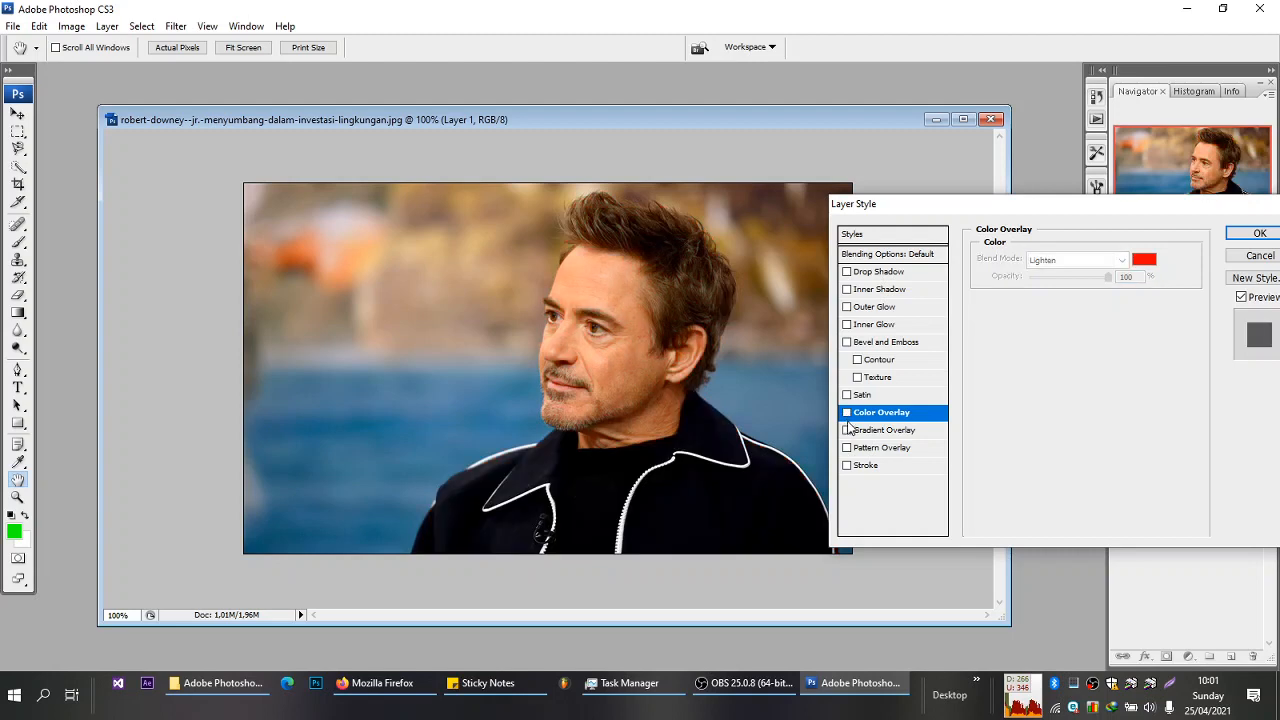
click(847, 429)
click(850, 431)
click(855, 432)
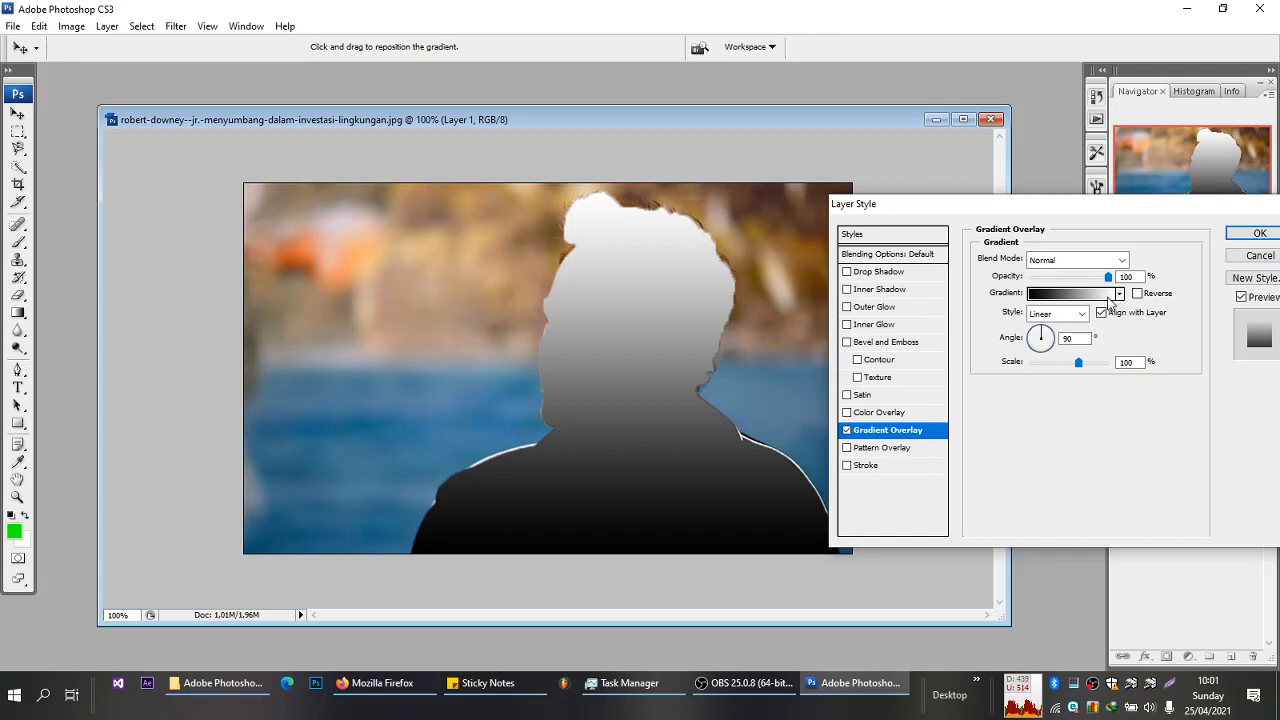
click(1110, 261)
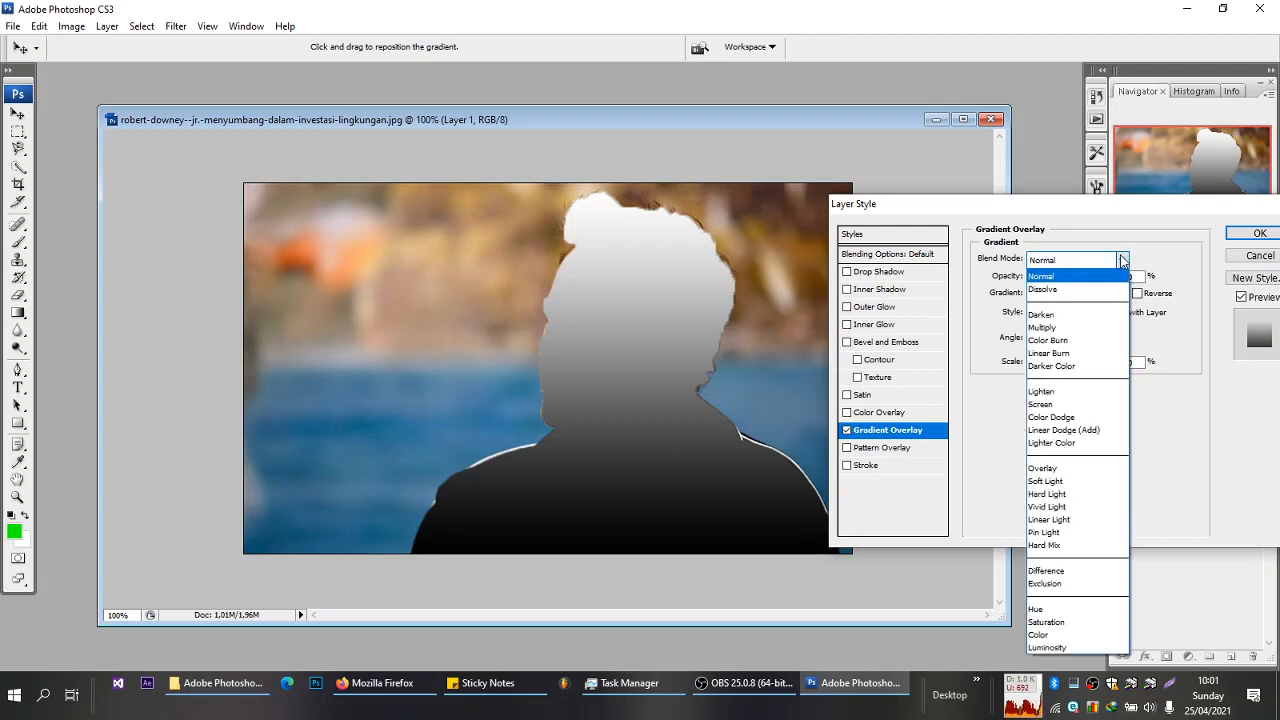
click(1078, 468)
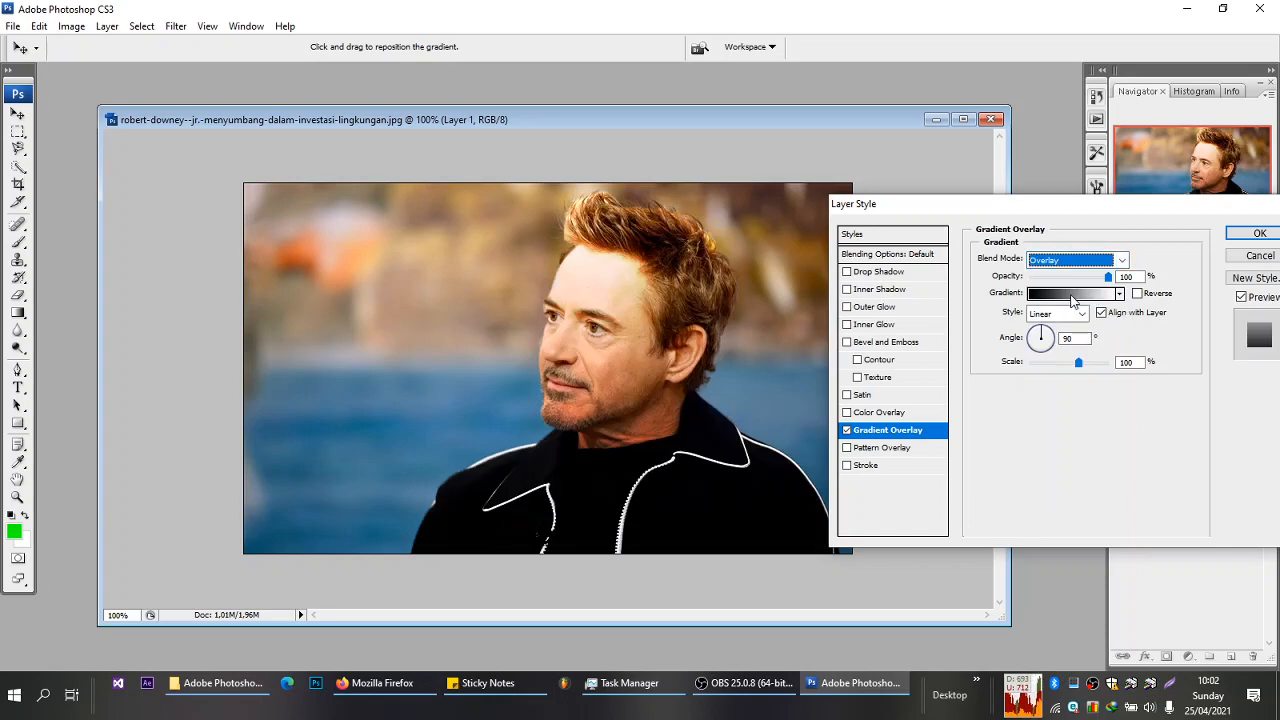
- Change the overlay's gradient to the Blue, Red, Yellow preset and set its scale to 94%
click(1040, 294)
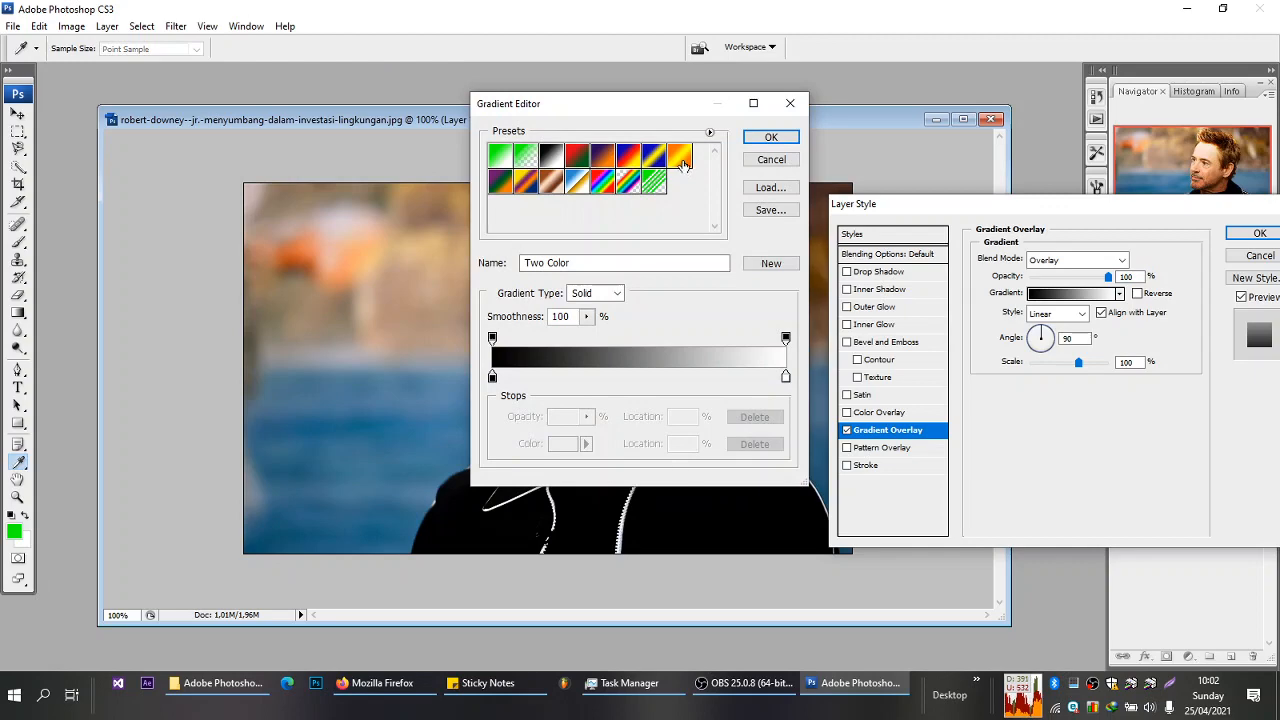
click(627, 160)
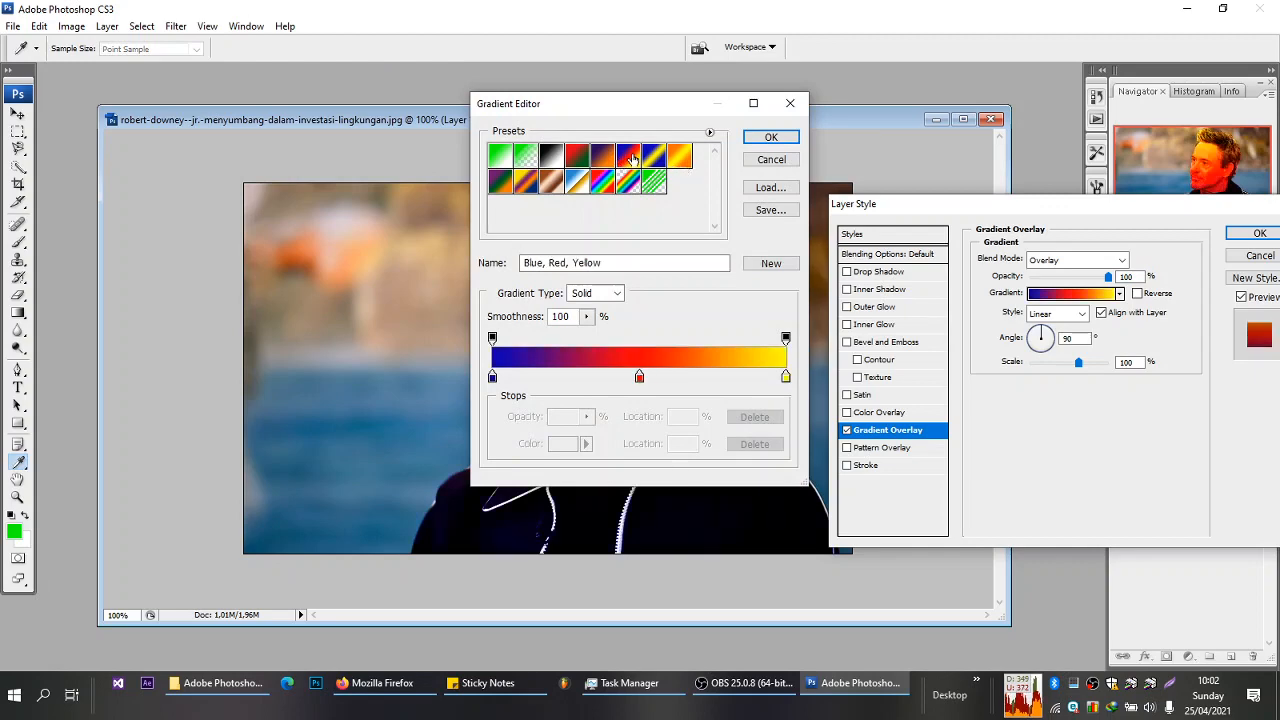
click(771, 139)
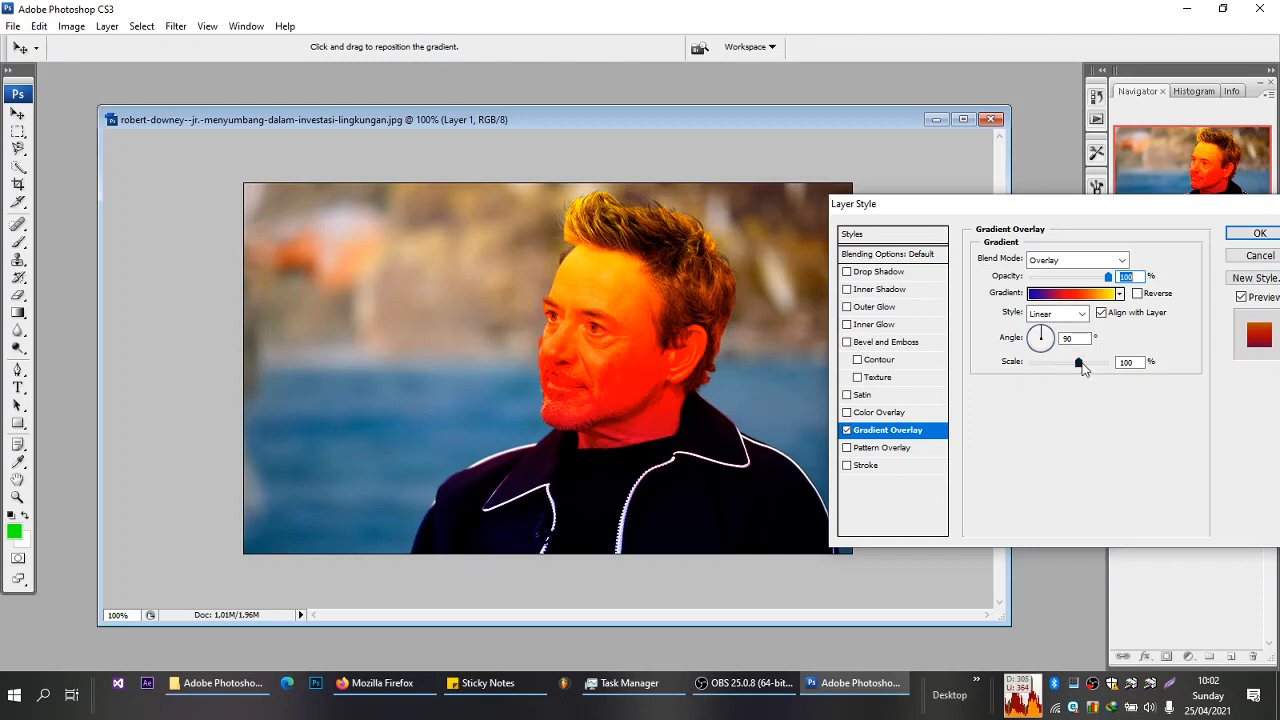
mouse_move(1080, 368)
mouse_down()
mouse_move(1025, 368)
mouse_move(1079, 373)
mouse_up()
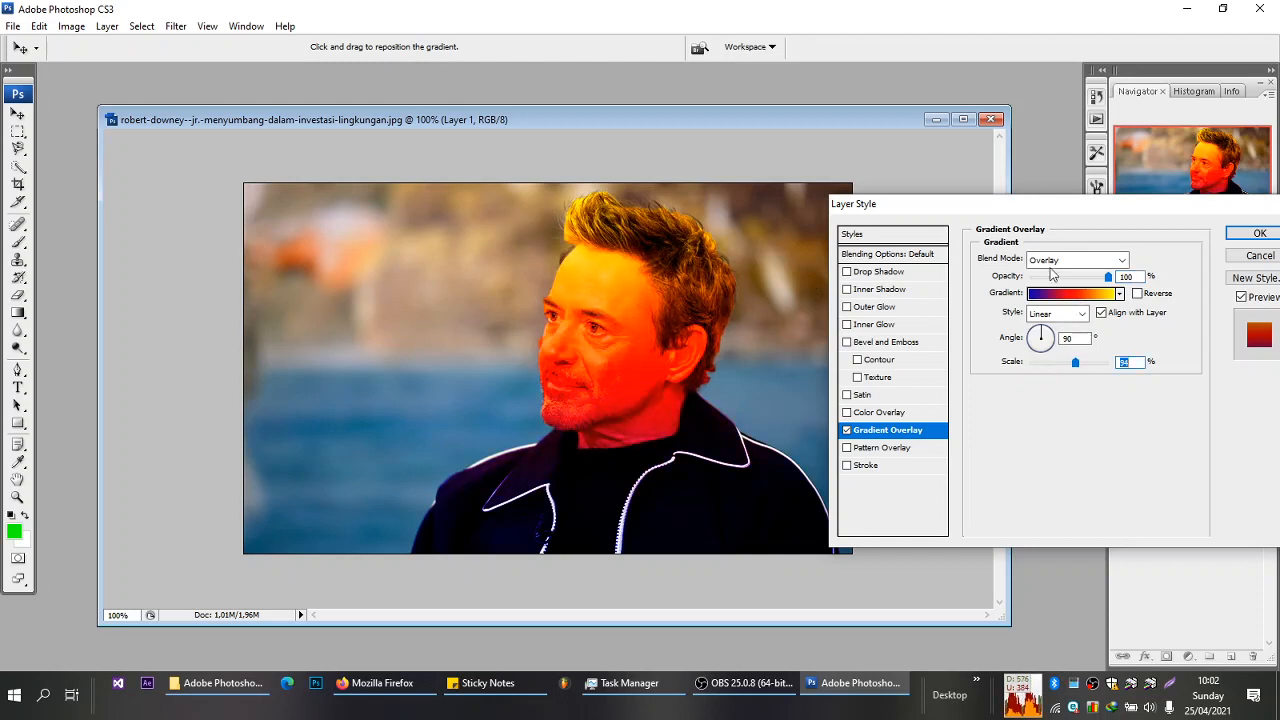
- Replace the gradient overlay with a Pattern Overlay and show its settings
click(847, 430)
click(847, 447)
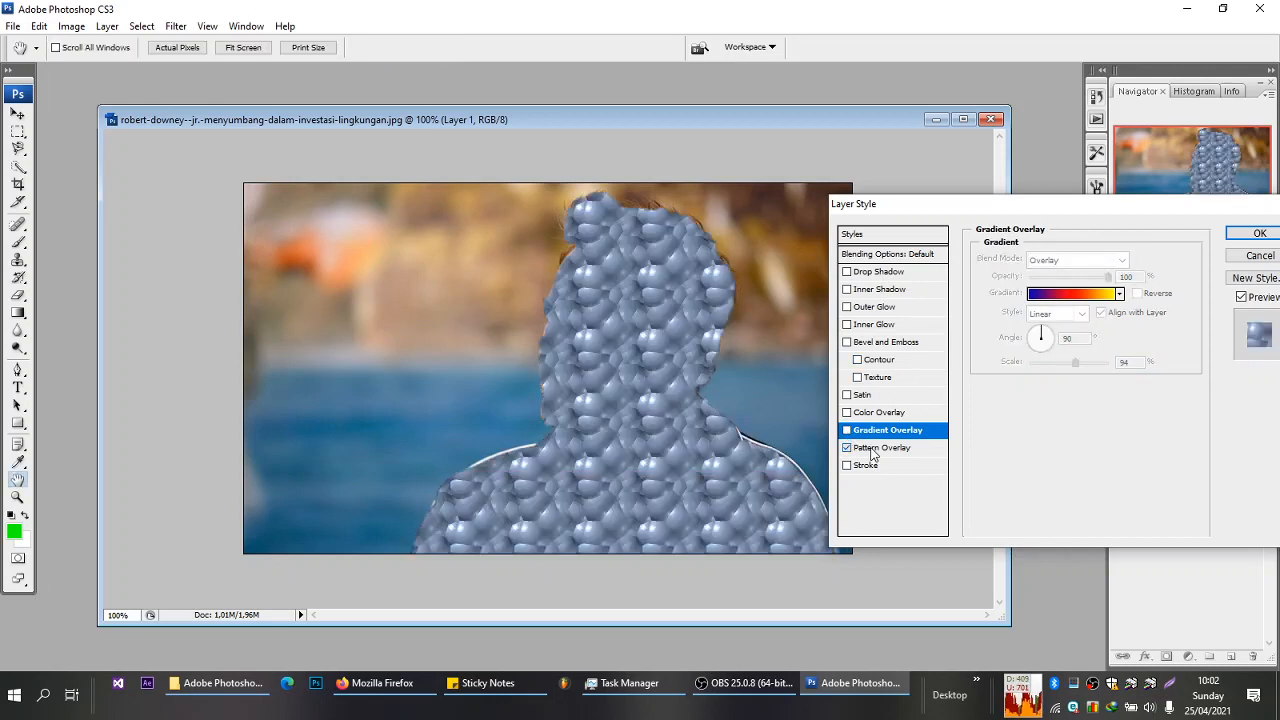
click(868, 448)
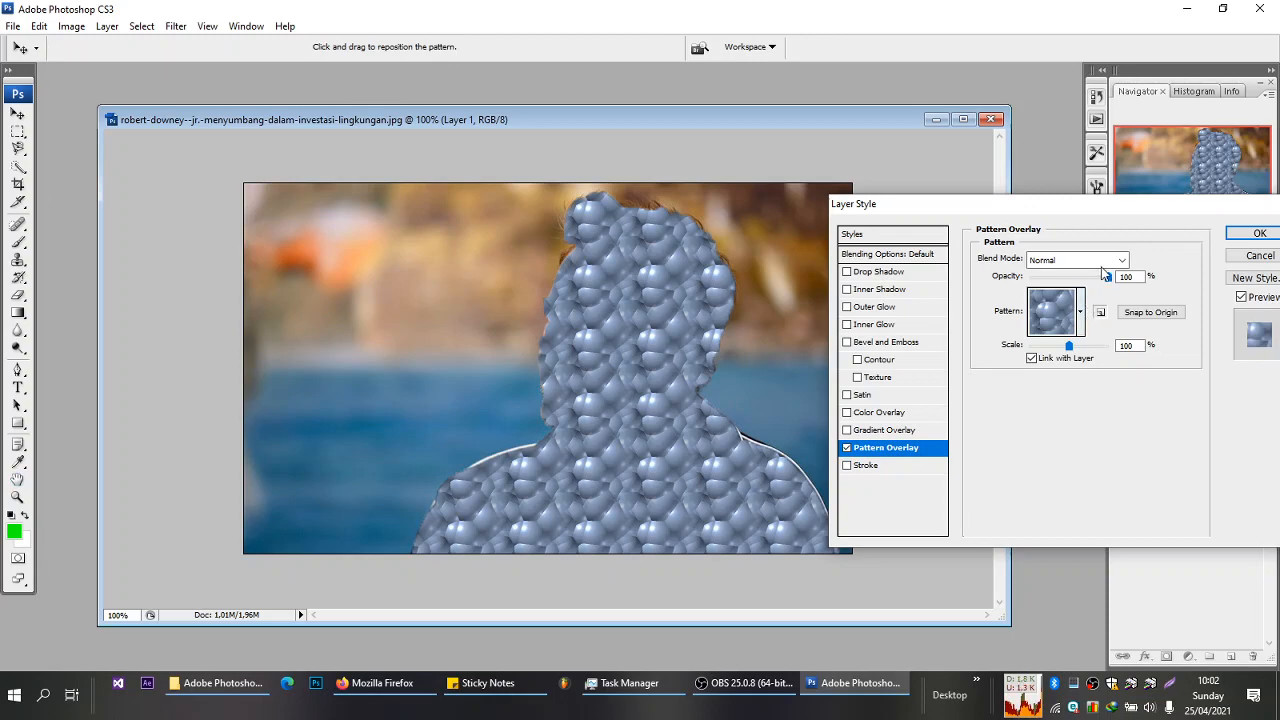
- Try several patterns for the overlay, ending on the black-and-white checkerboard, and set its blend mode to Overlay
click(1081, 314)
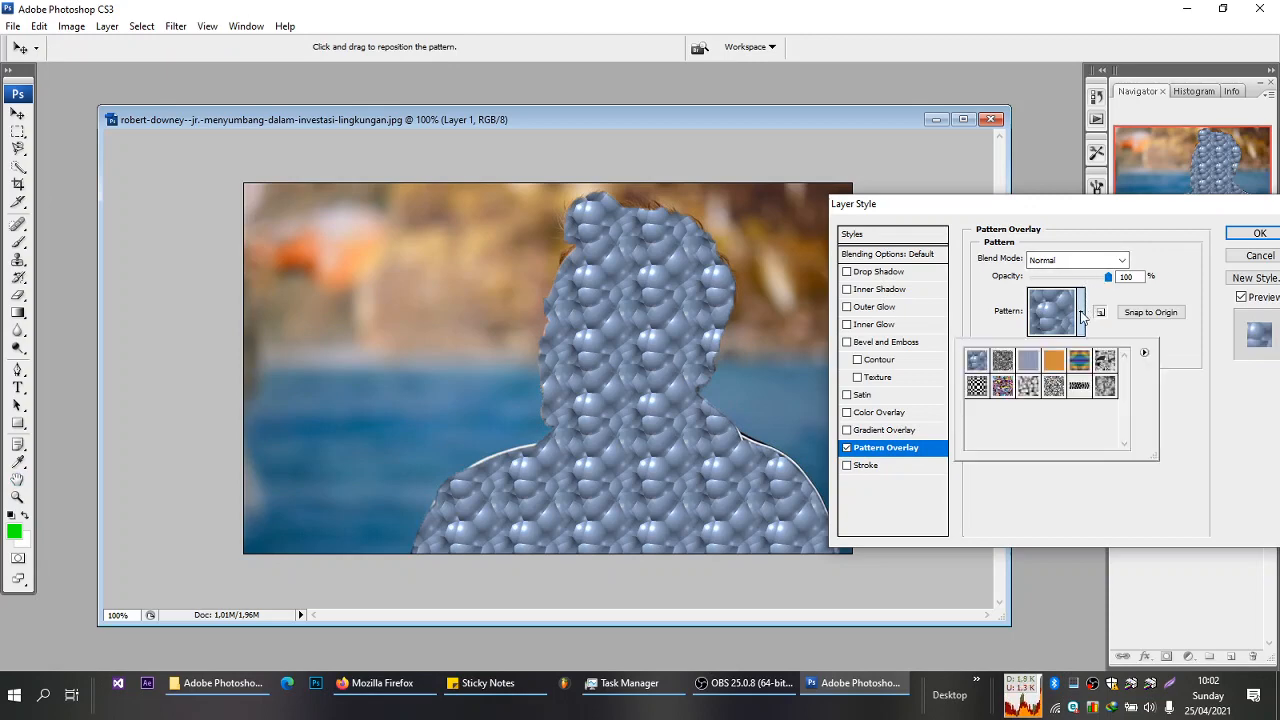
click(1028, 390)
click(1048, 390)
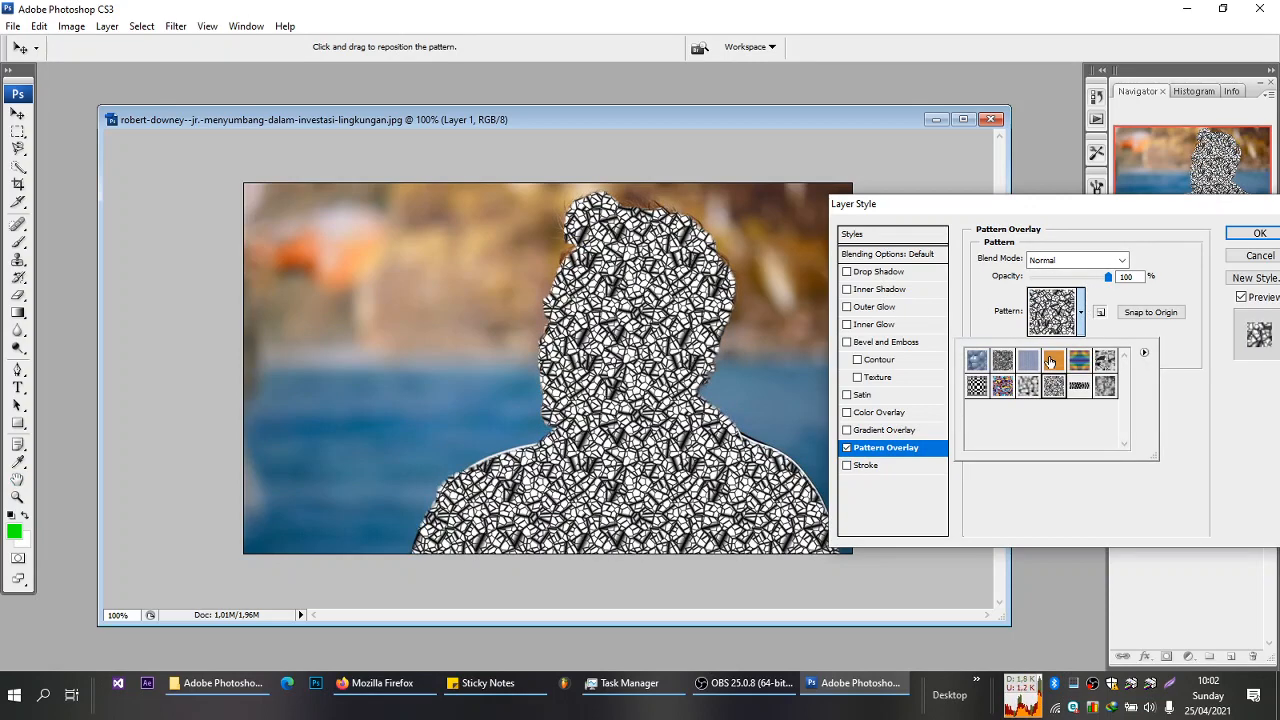
click(1048, 362)
click(1030, 362)
click(1006, 366)
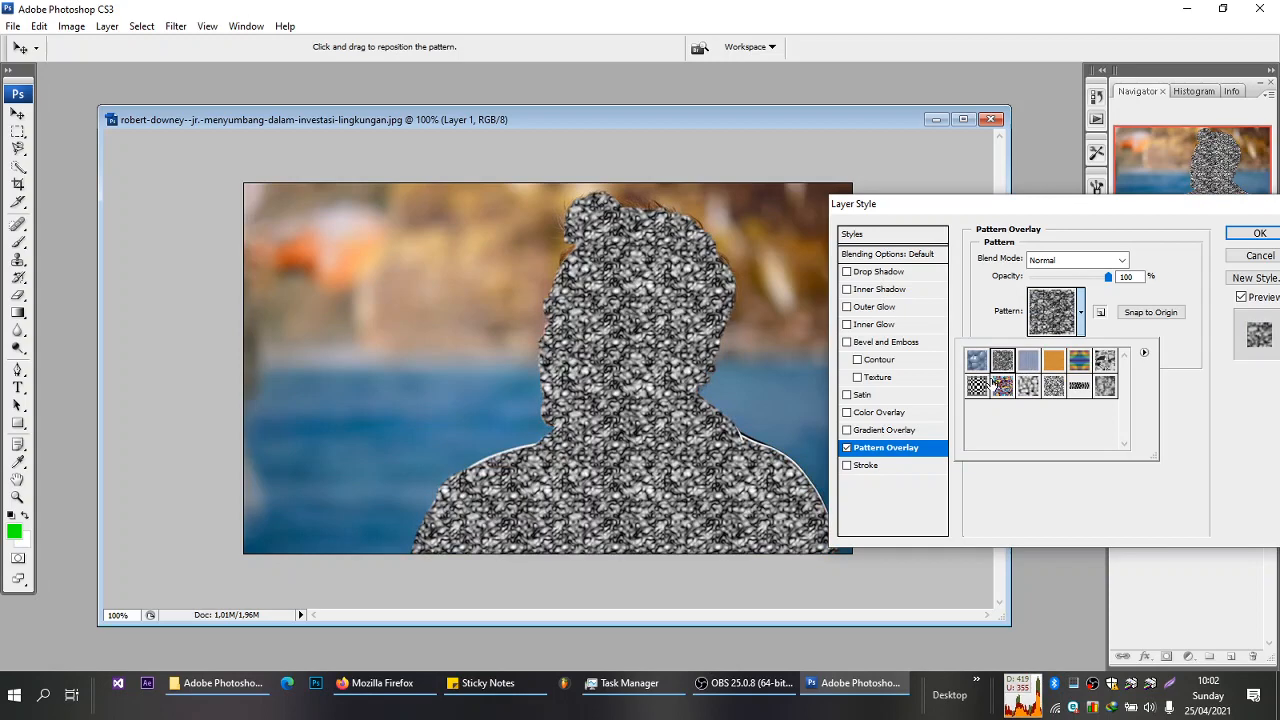
click(993, 385)
click(974, 388)
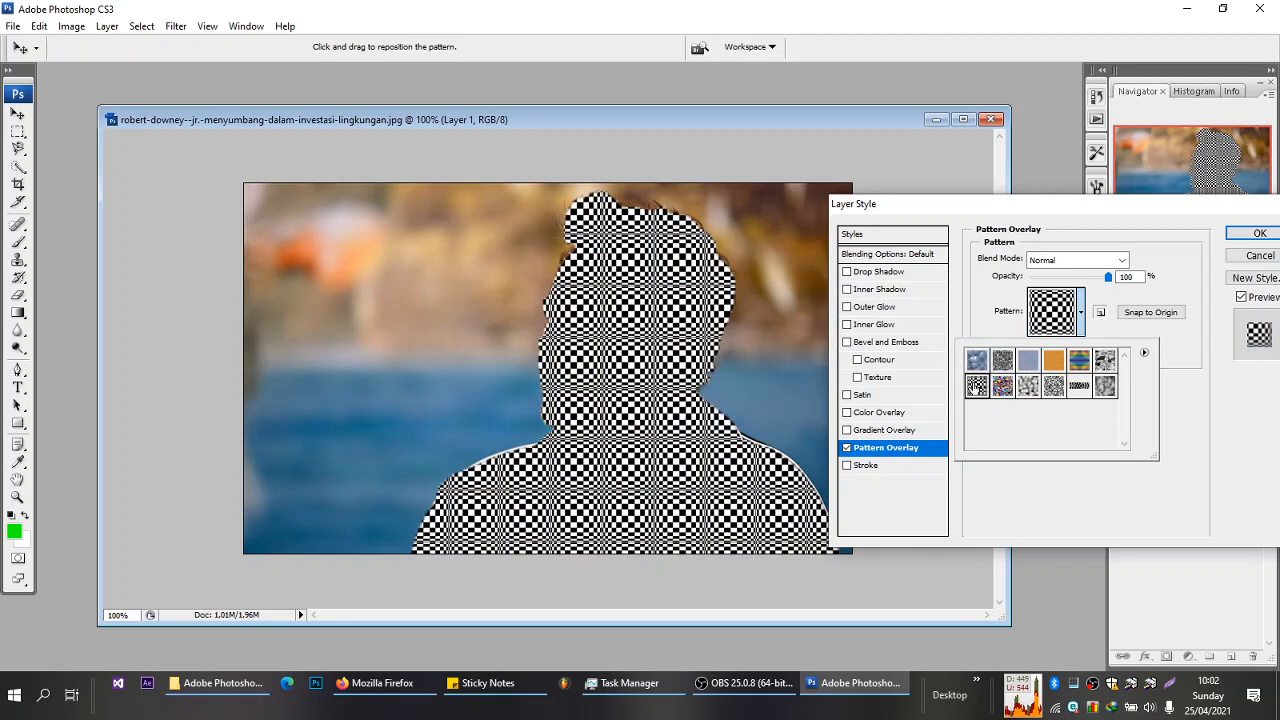
click(1120, 260)
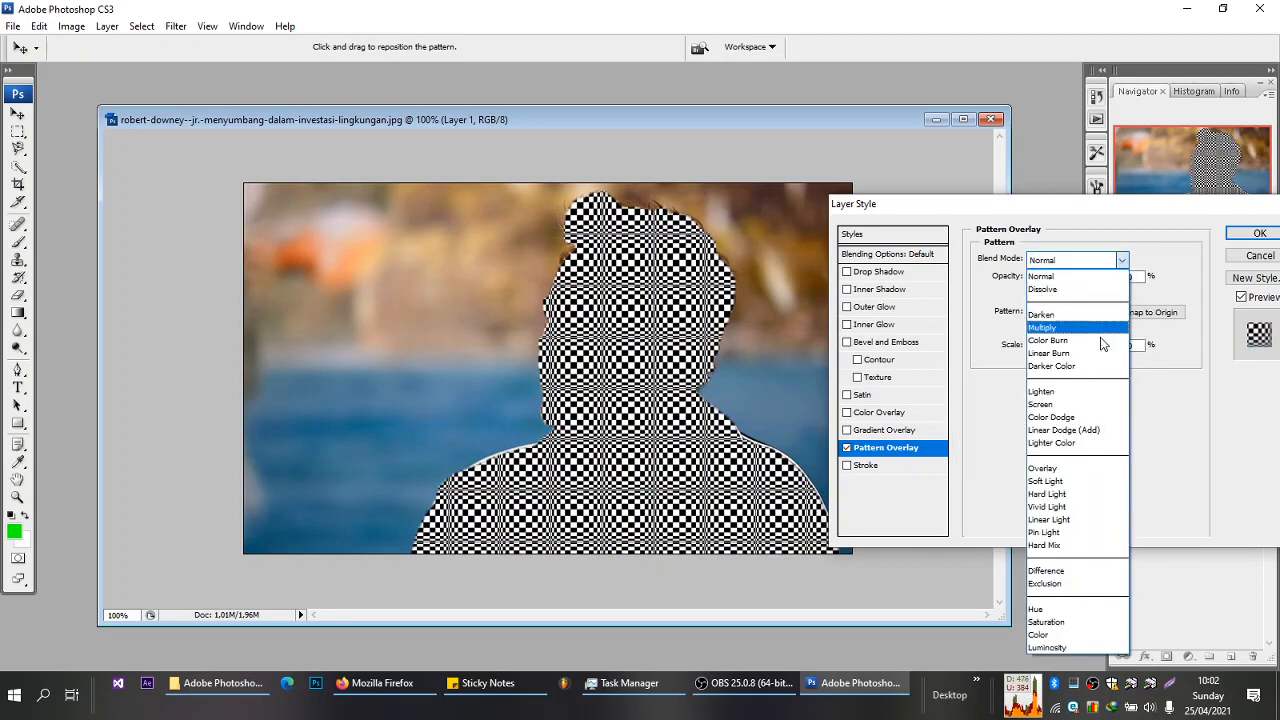
click(1065, 468)
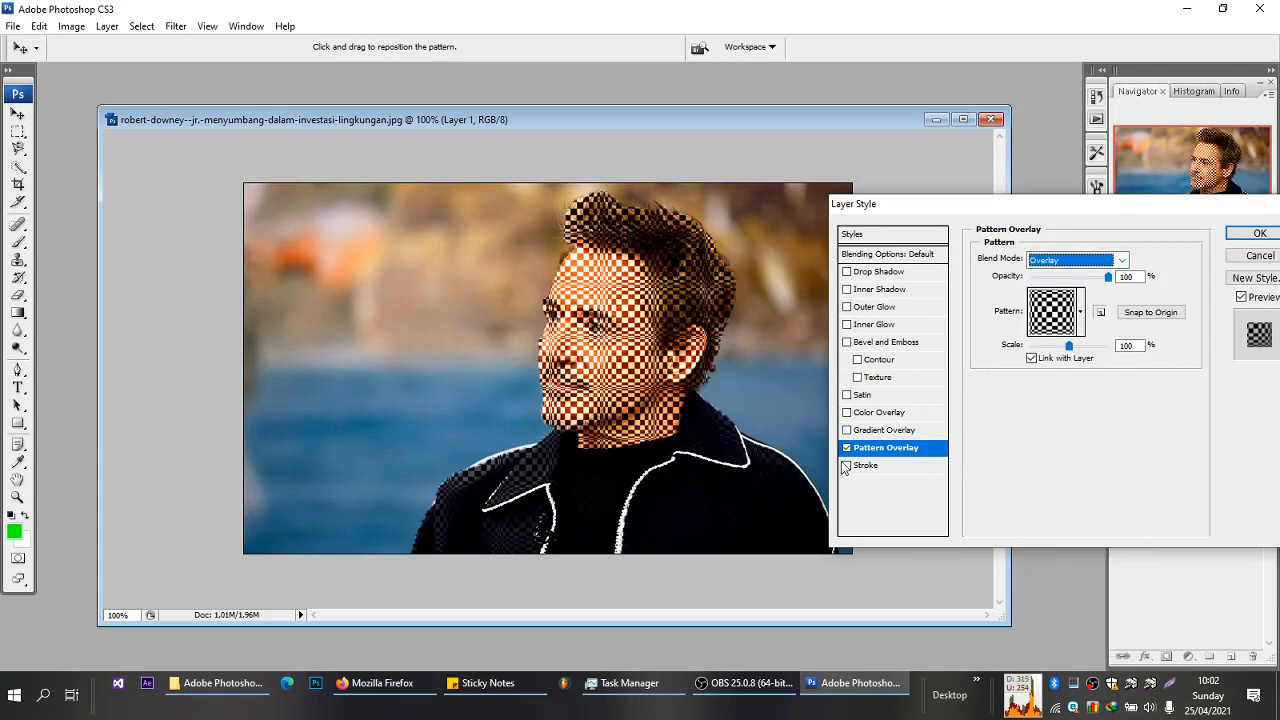
- Replace the pattern overlay with a red 3 px Stroke, trying the Inside position and ending on Center
click(846, 447)
click(847, 465)
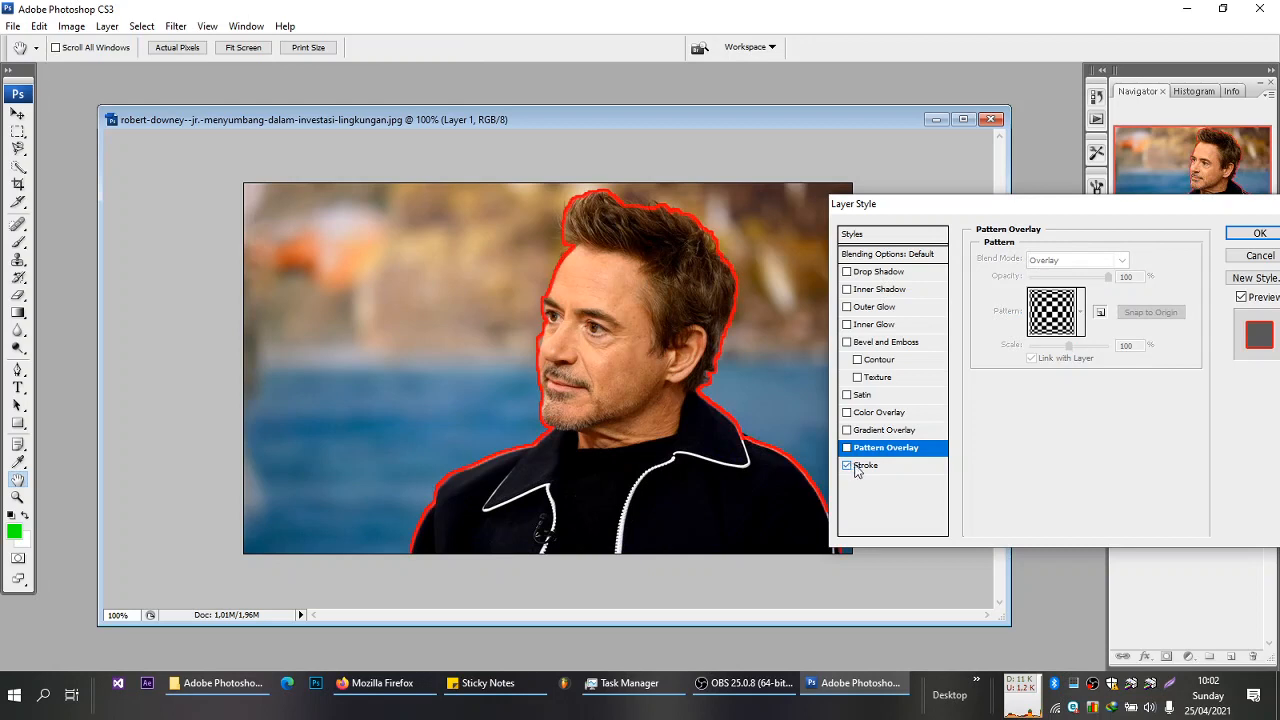
click(860, 467)
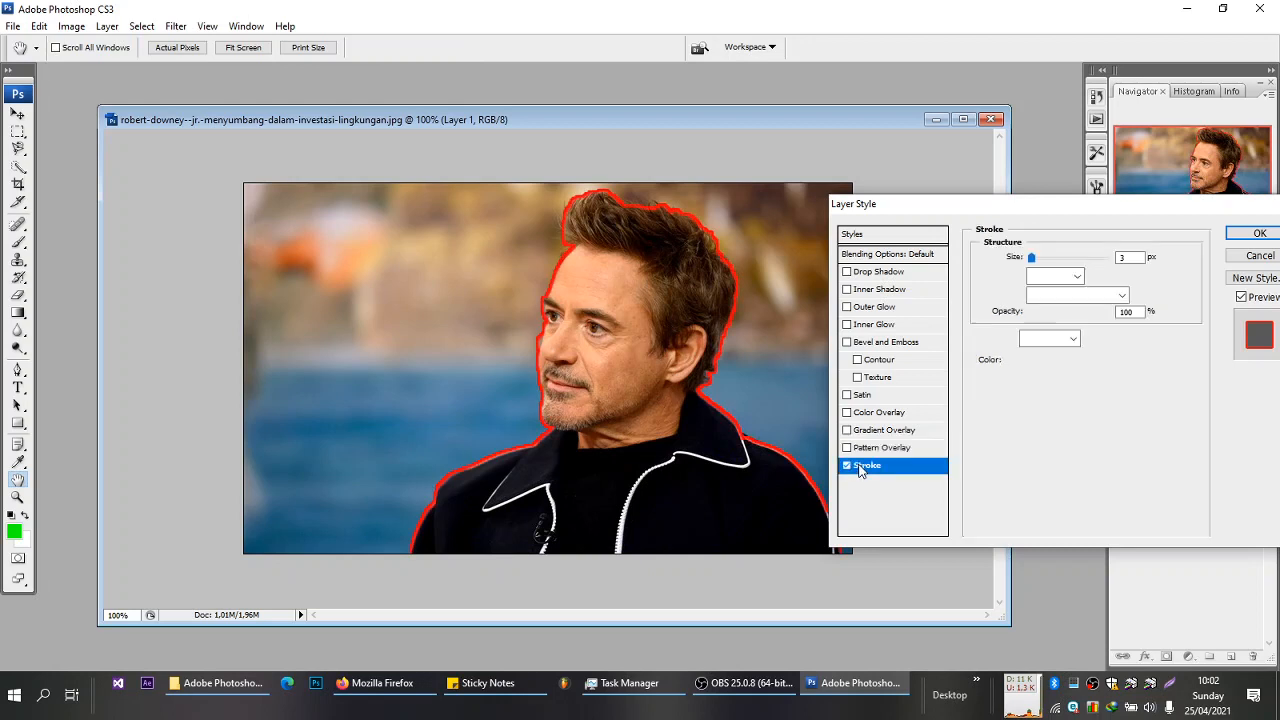
click(1077, 278)
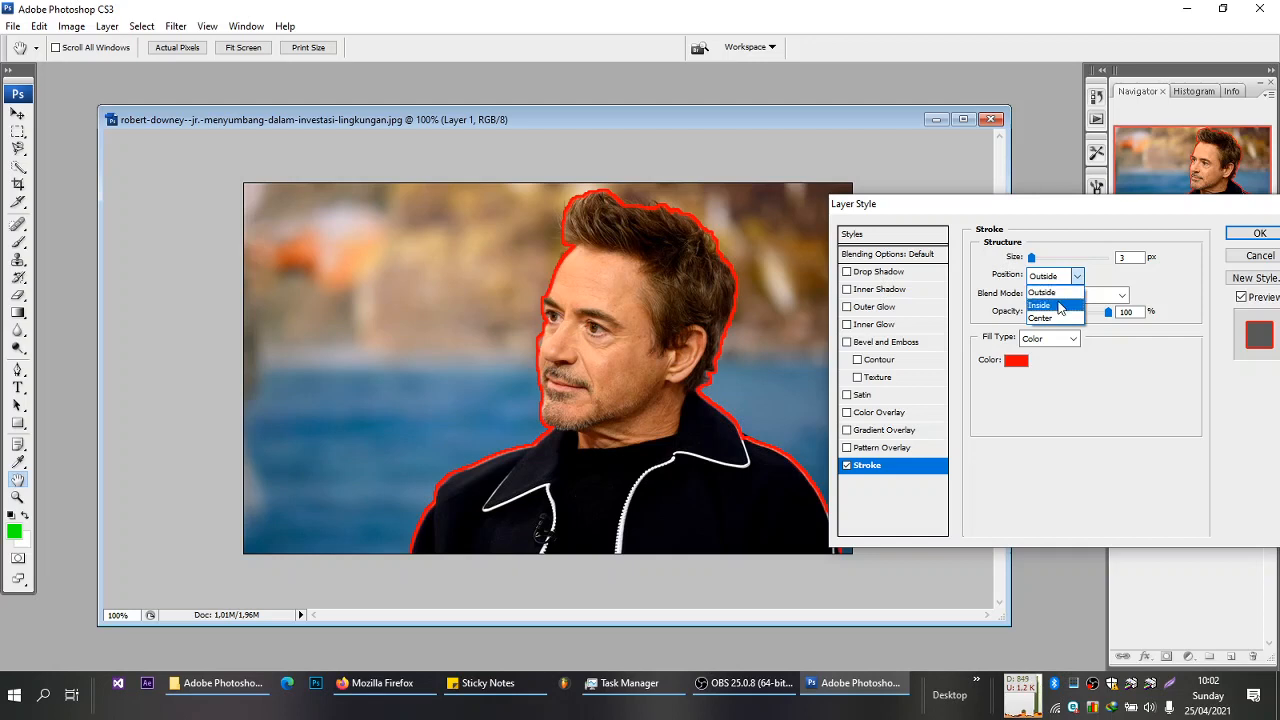
click(1055, 306)
click(1076, 277)
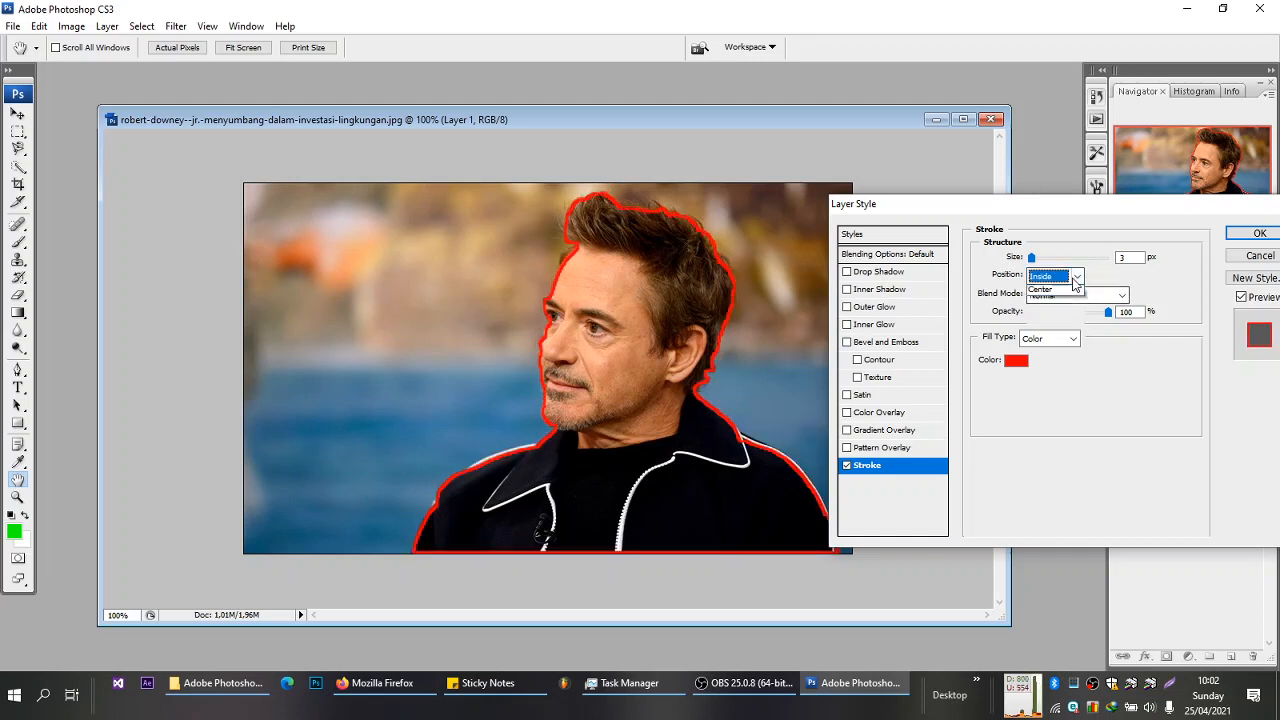
click(1074, 318)
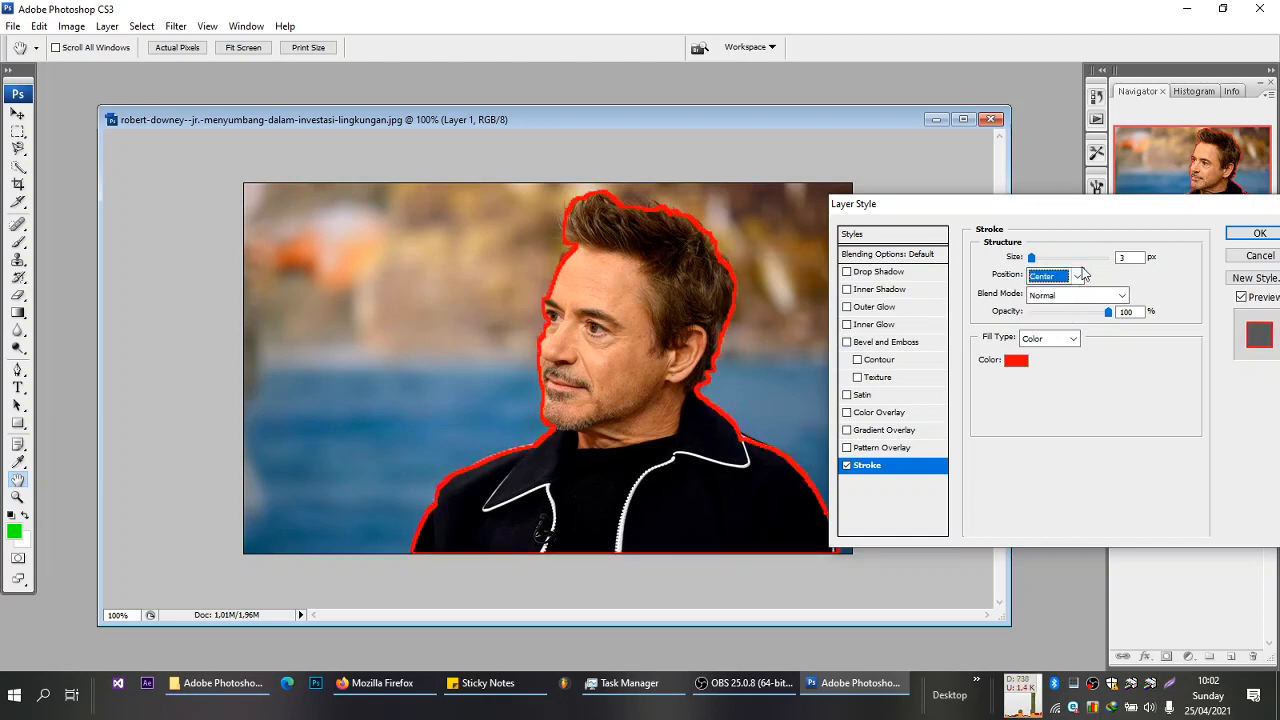
- Set the cutout's Stroke to the Outside position, change its color to white (ffffff) and increase its size to 13 px
click(1080, 278)
click(1076, 294)
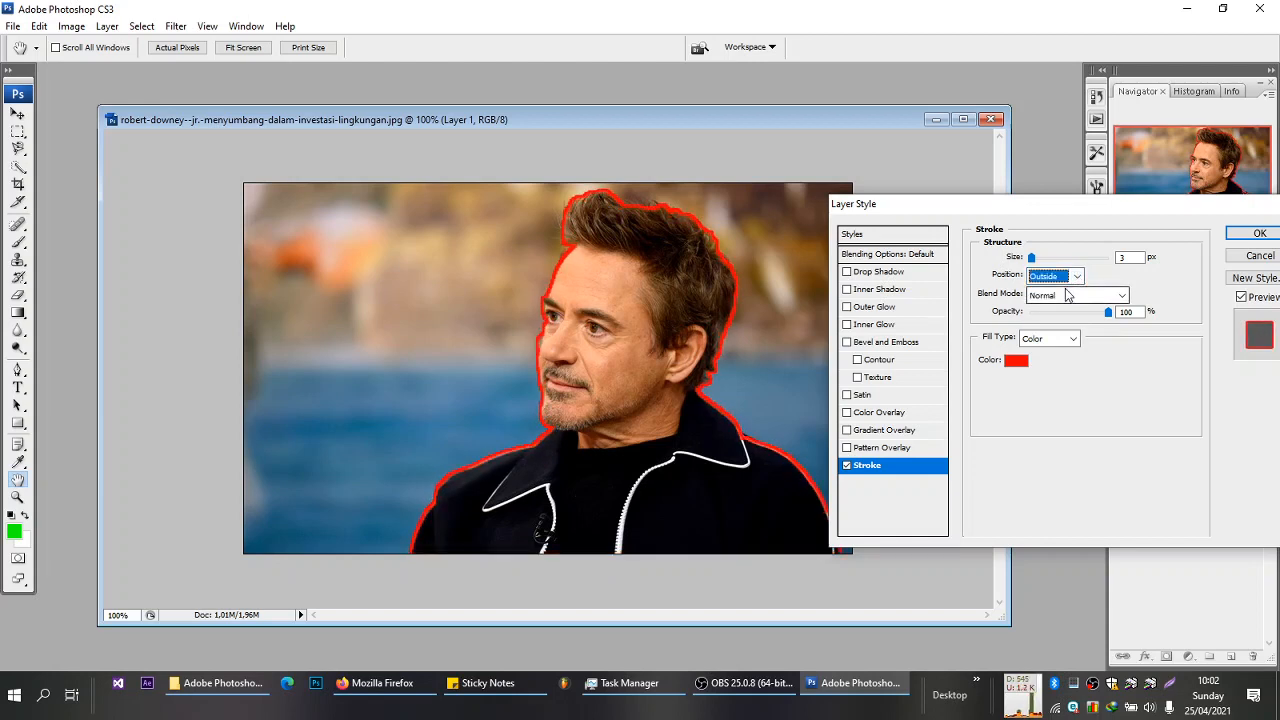
click(1016, 362)
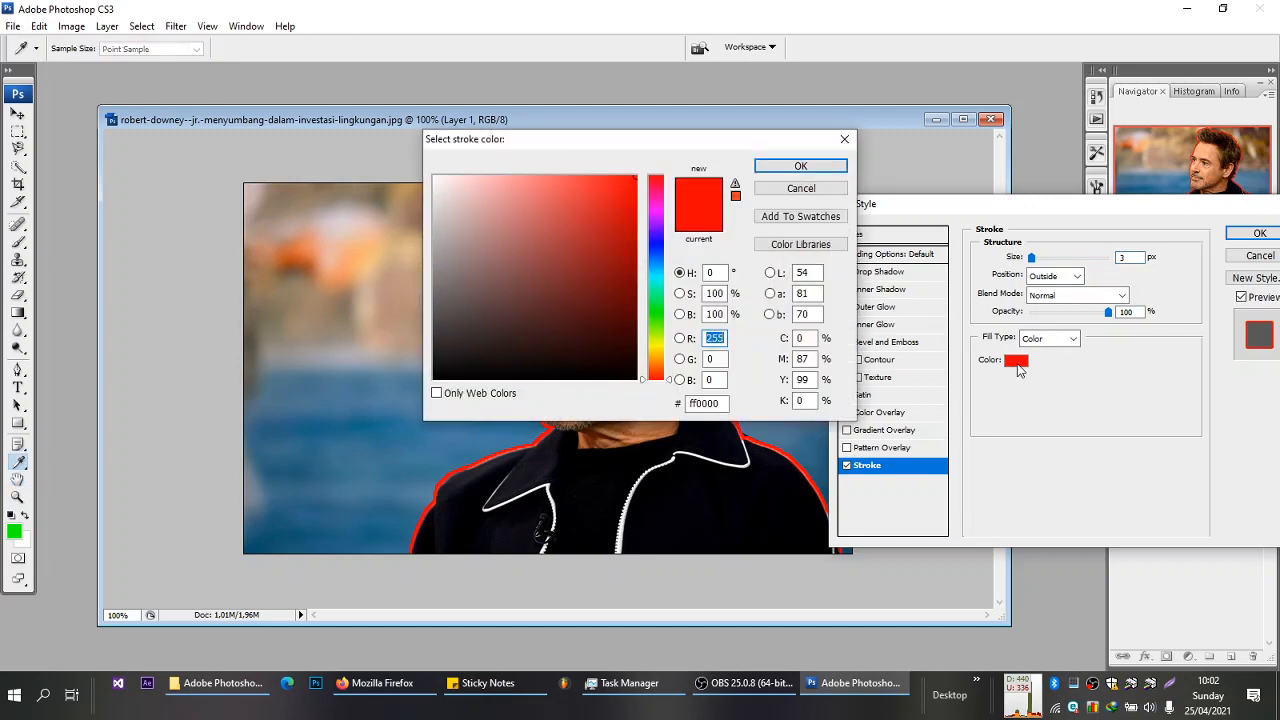
click(434, 177)
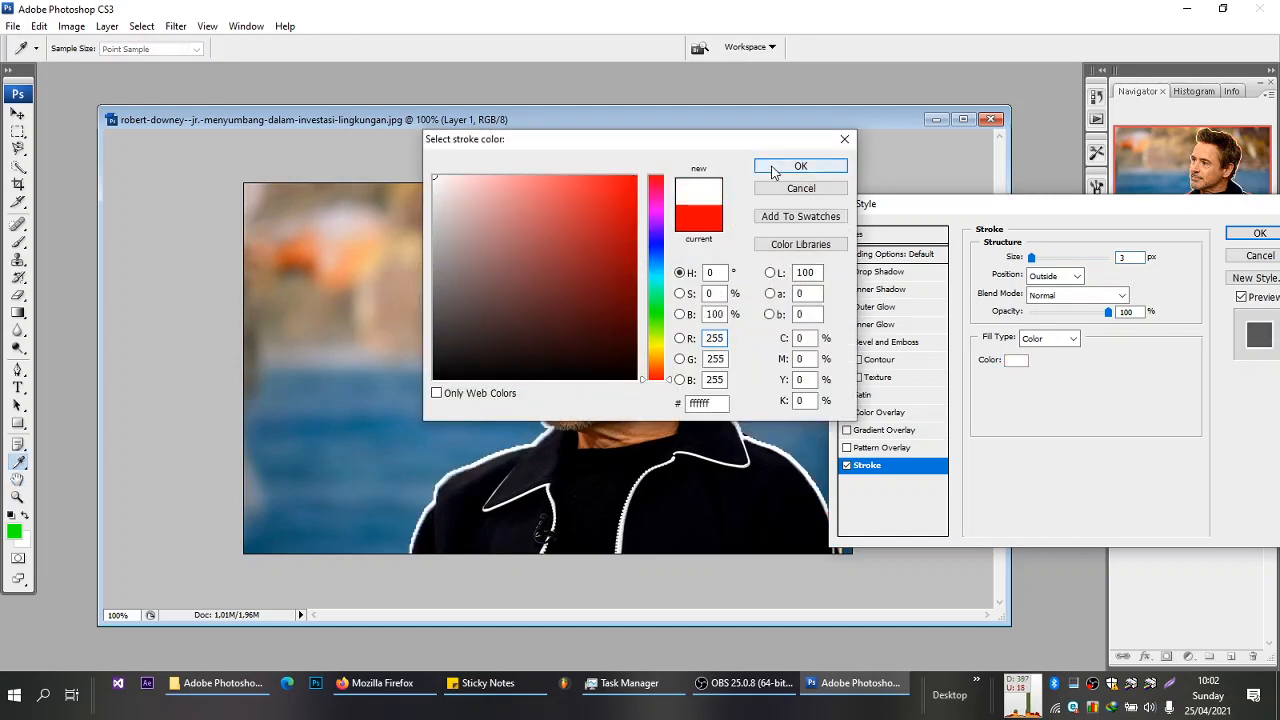
click(772, 166)
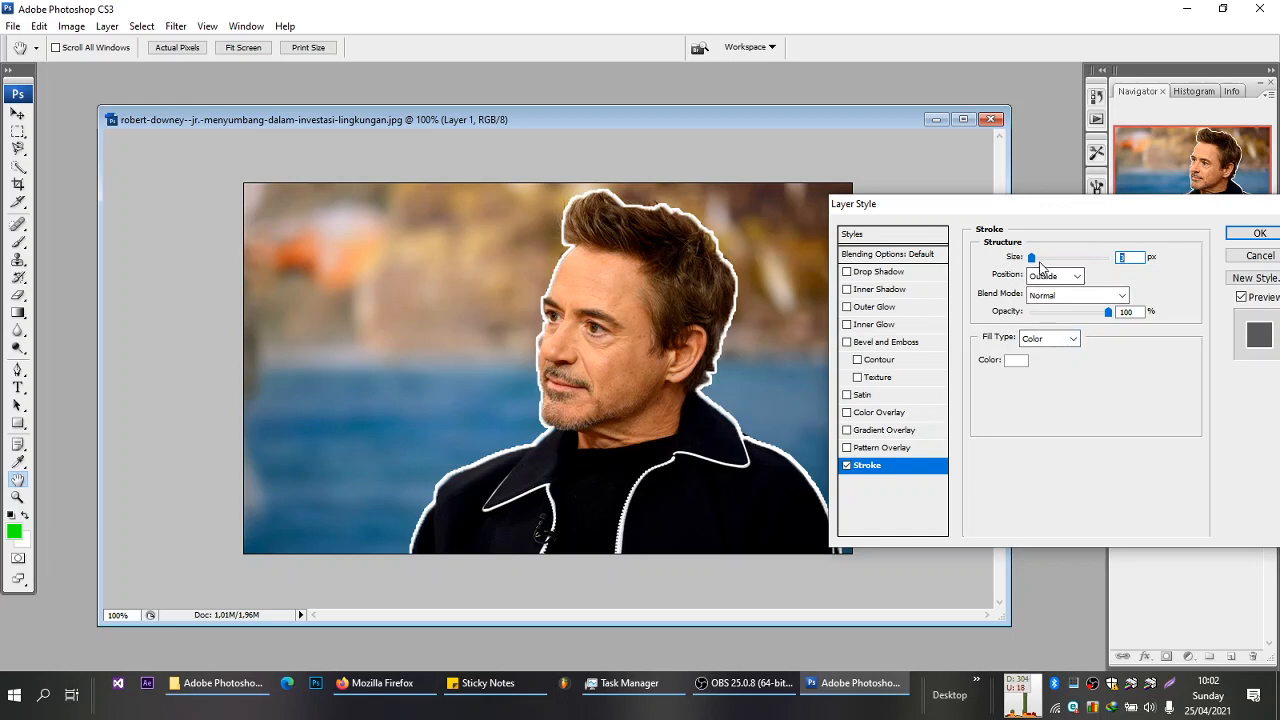
drag(1034, 259, 1038, 259)
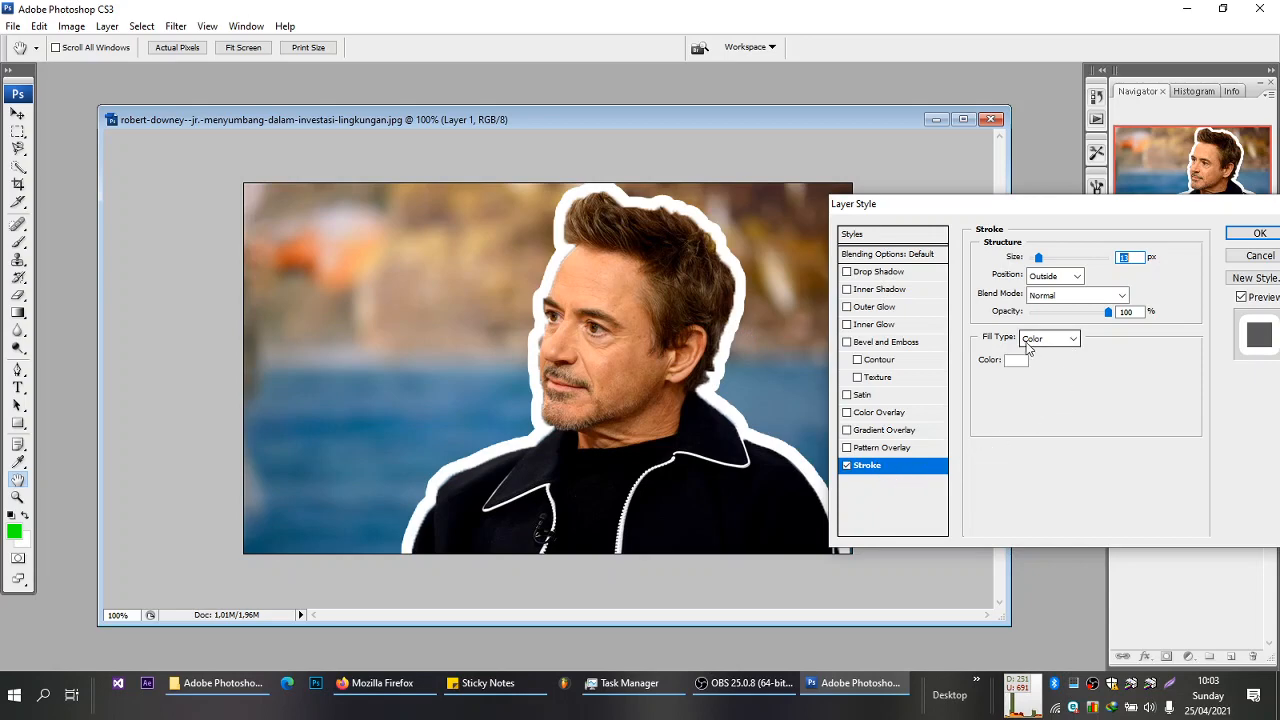
- Add Bevel and Emboss, Inner Shadow and Outer Glow to the cutout alongside the white stroke
drag(1074, 215, 1096, 221)
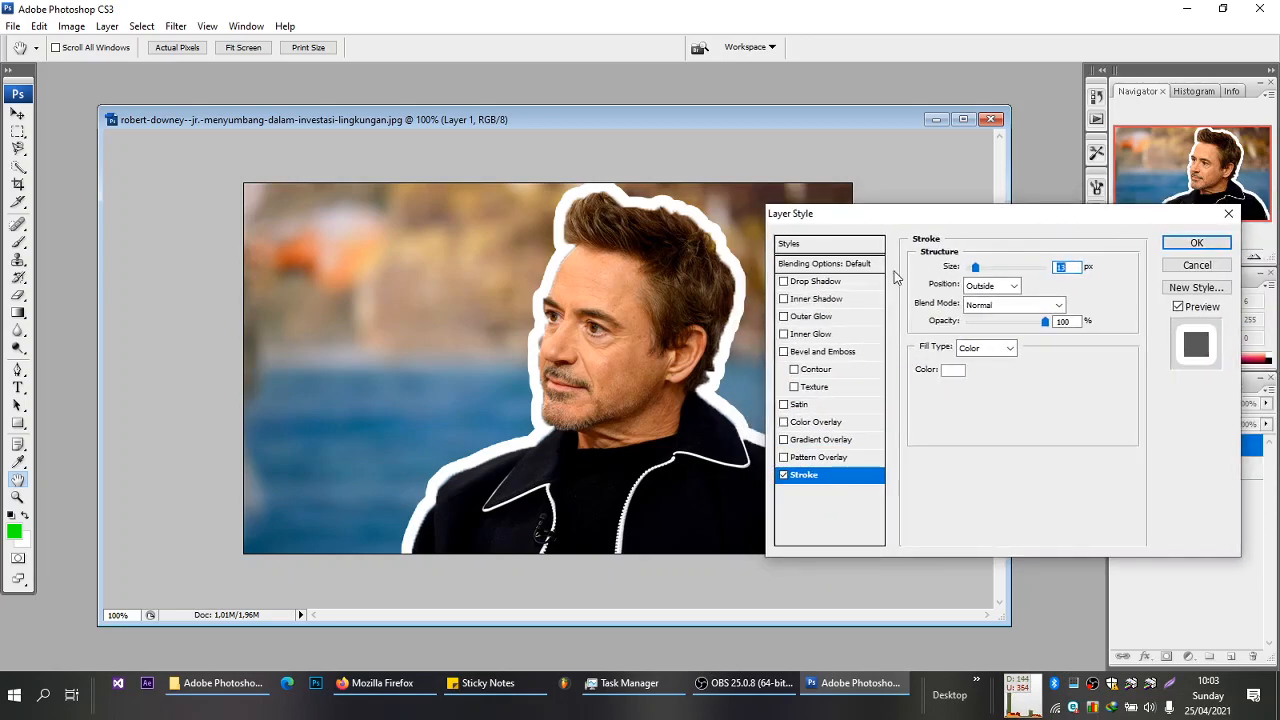
click(830, 352)
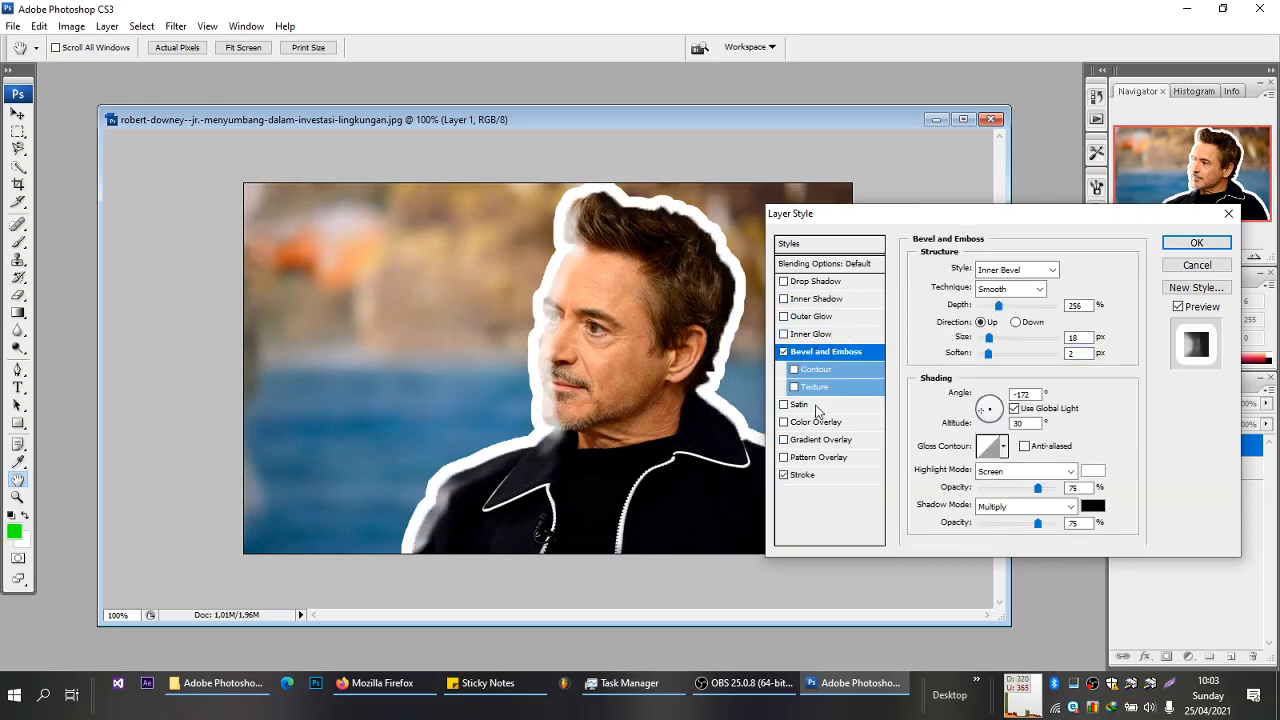
click(817, 299)
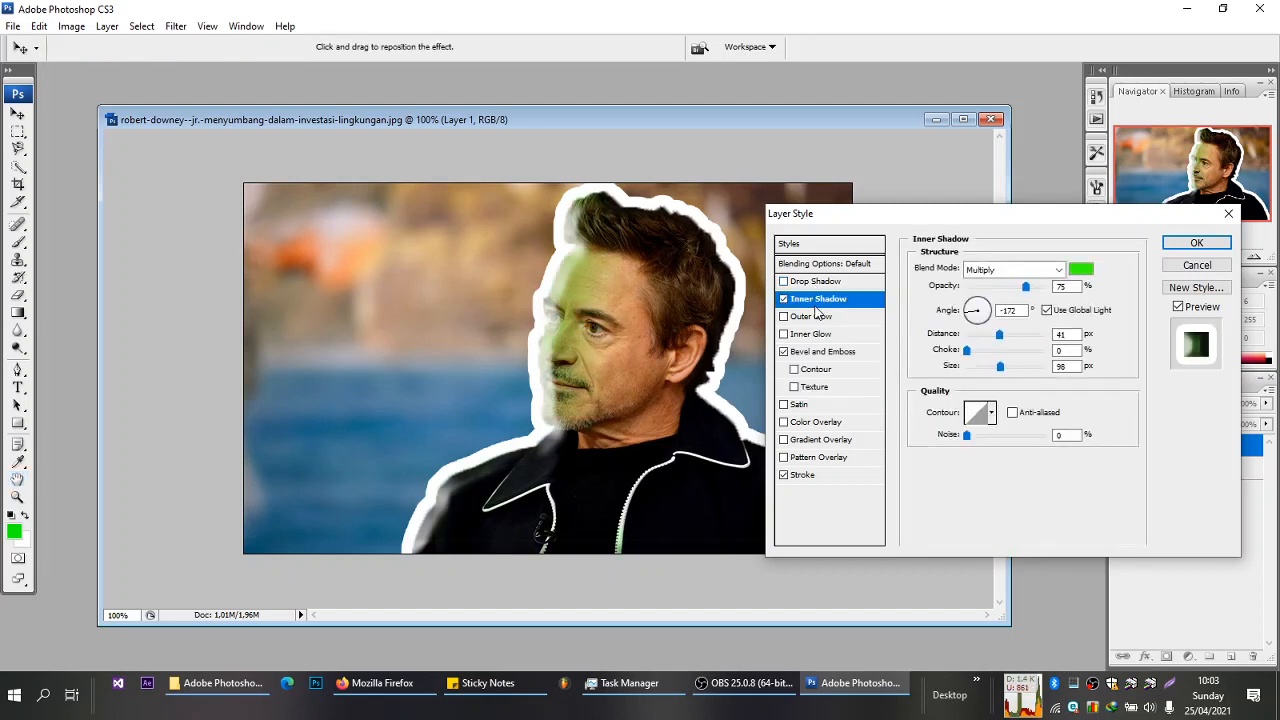
click(818, 317)
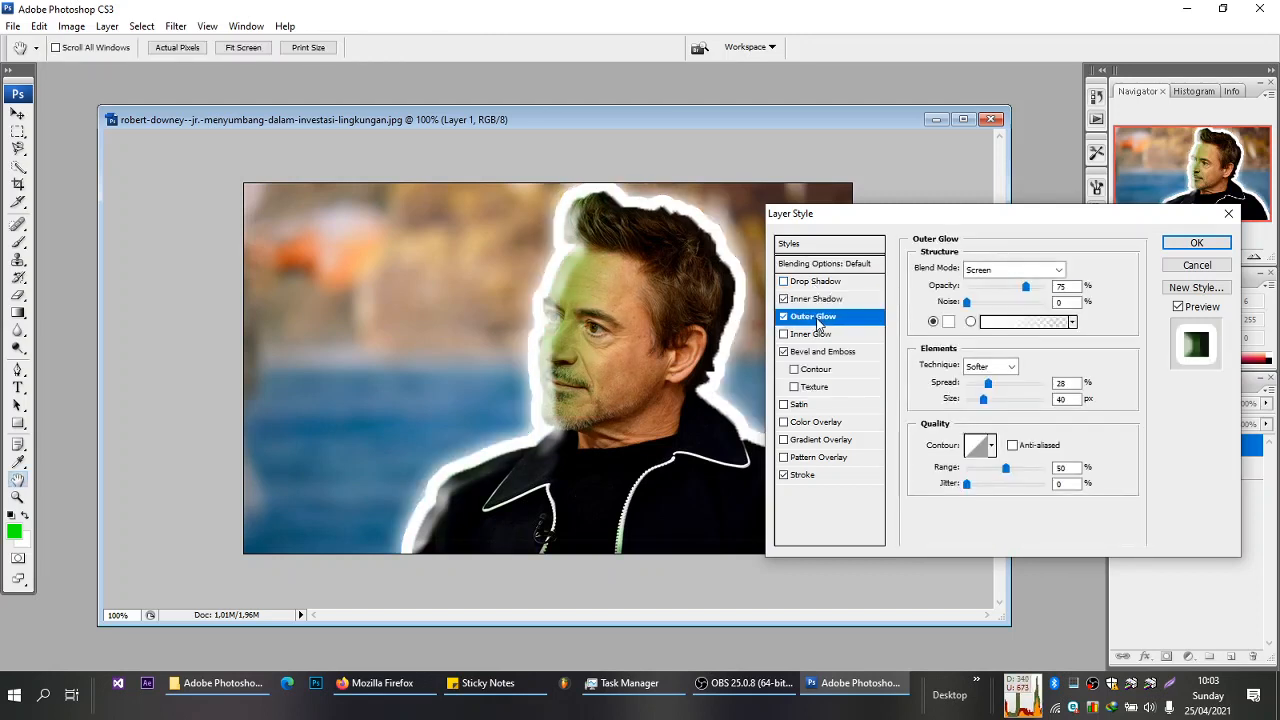
drag(877, 221, 952, 176)
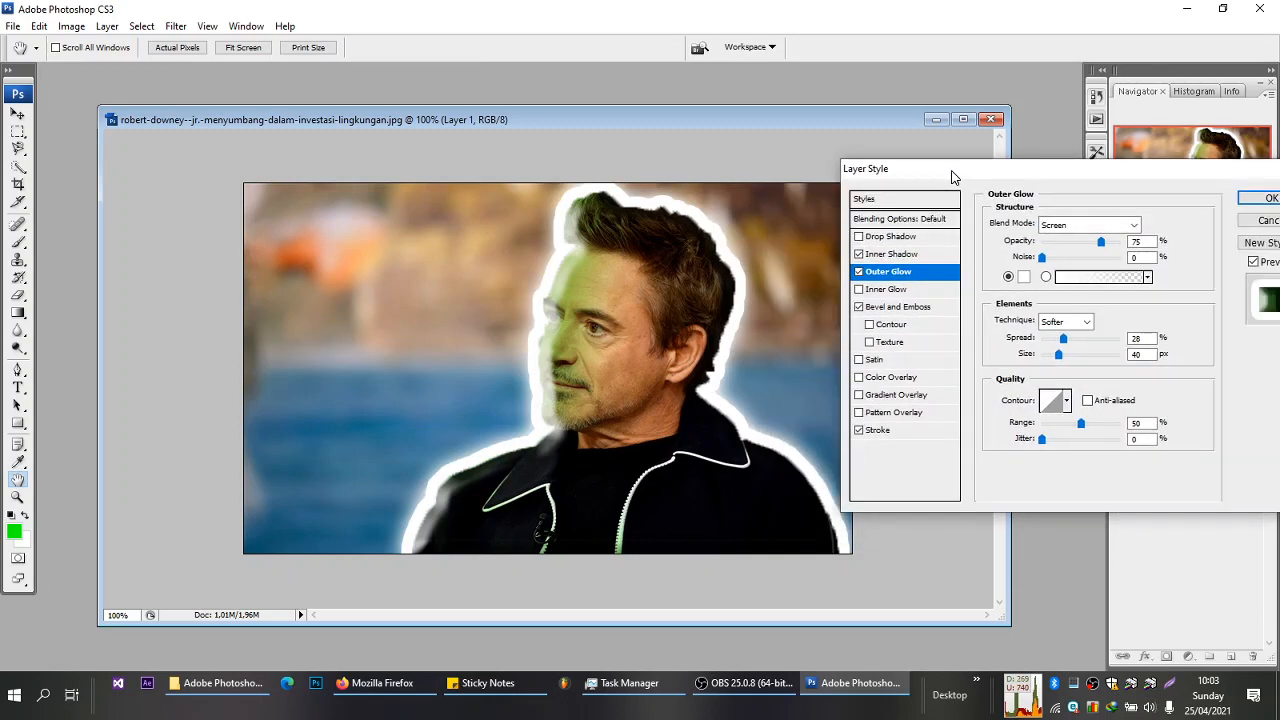
- Add a Pattern Overlay using the last pattern, the mottled gray one, and apply the combined layer styles to the cutout
click(875, 420)
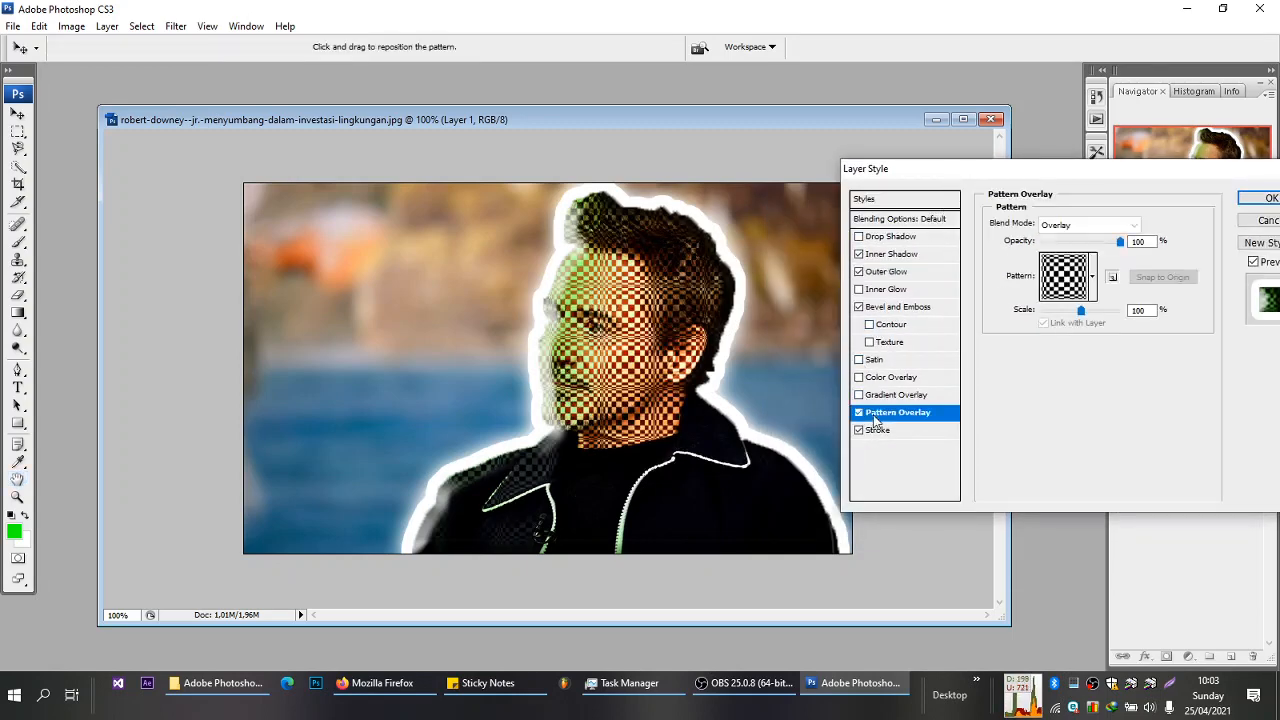
click(1093, 265)
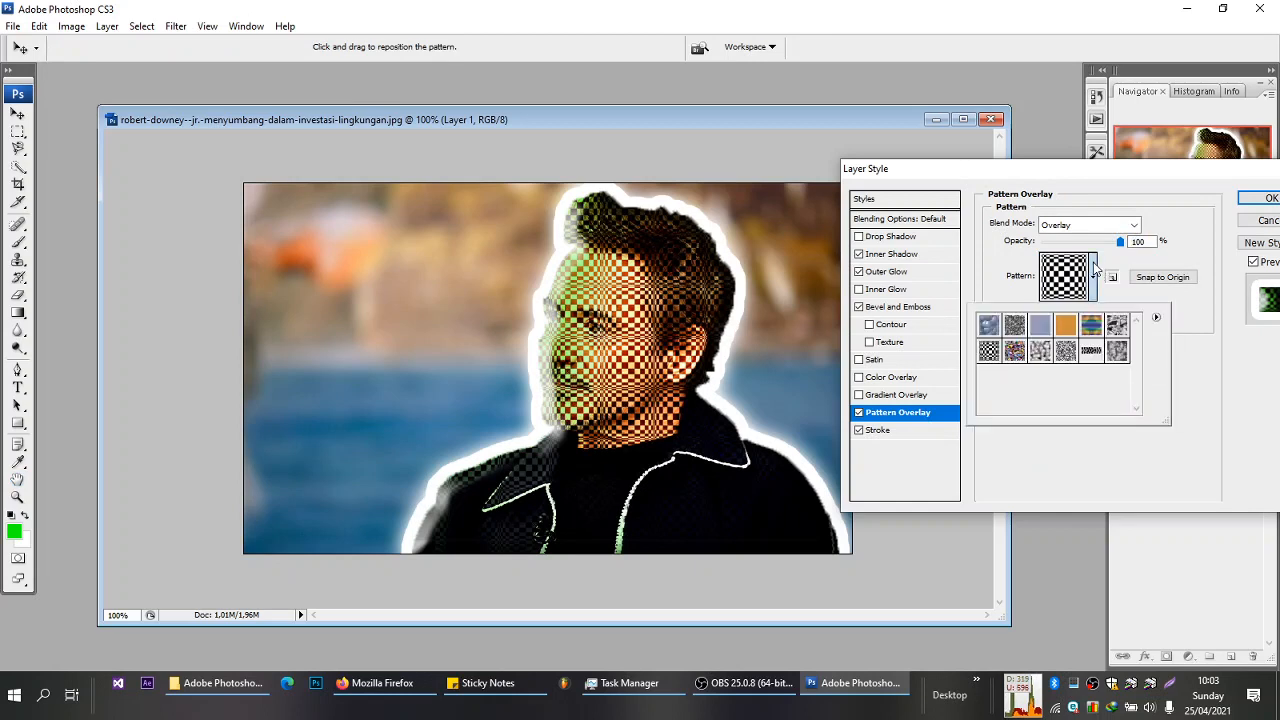
click(1112, 330)
click(1118, 350)
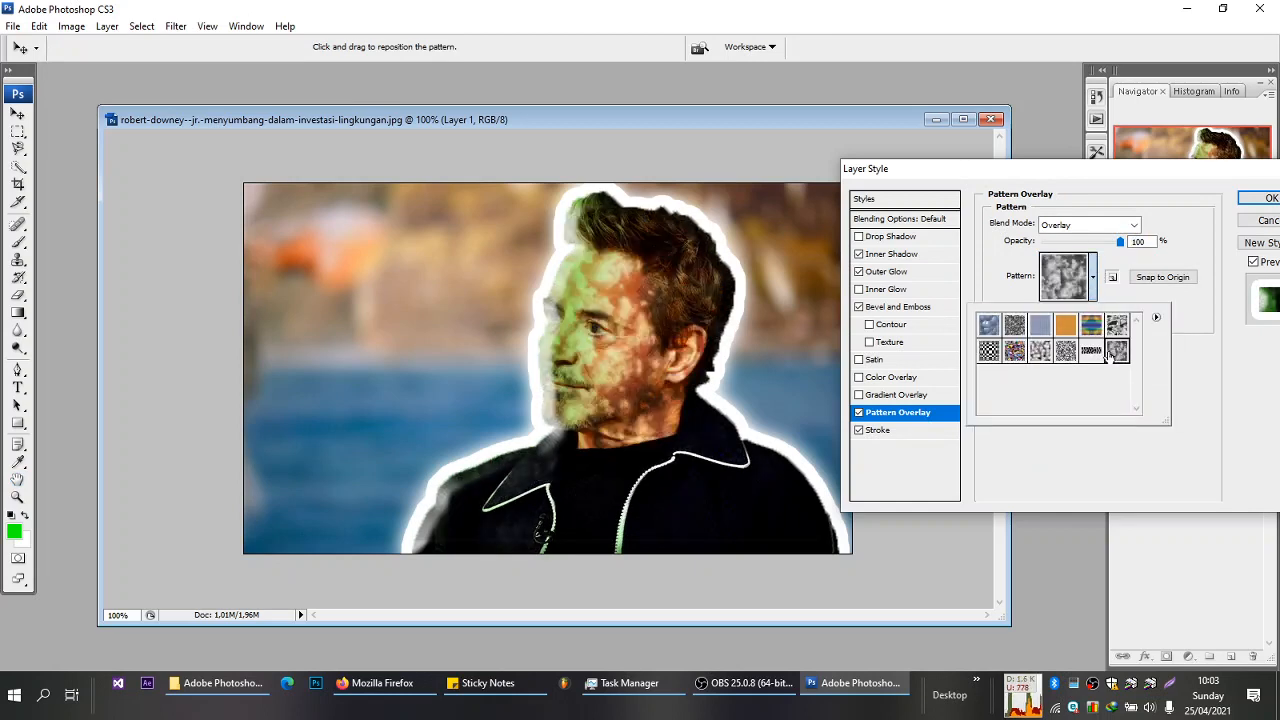
click(1258, 198)
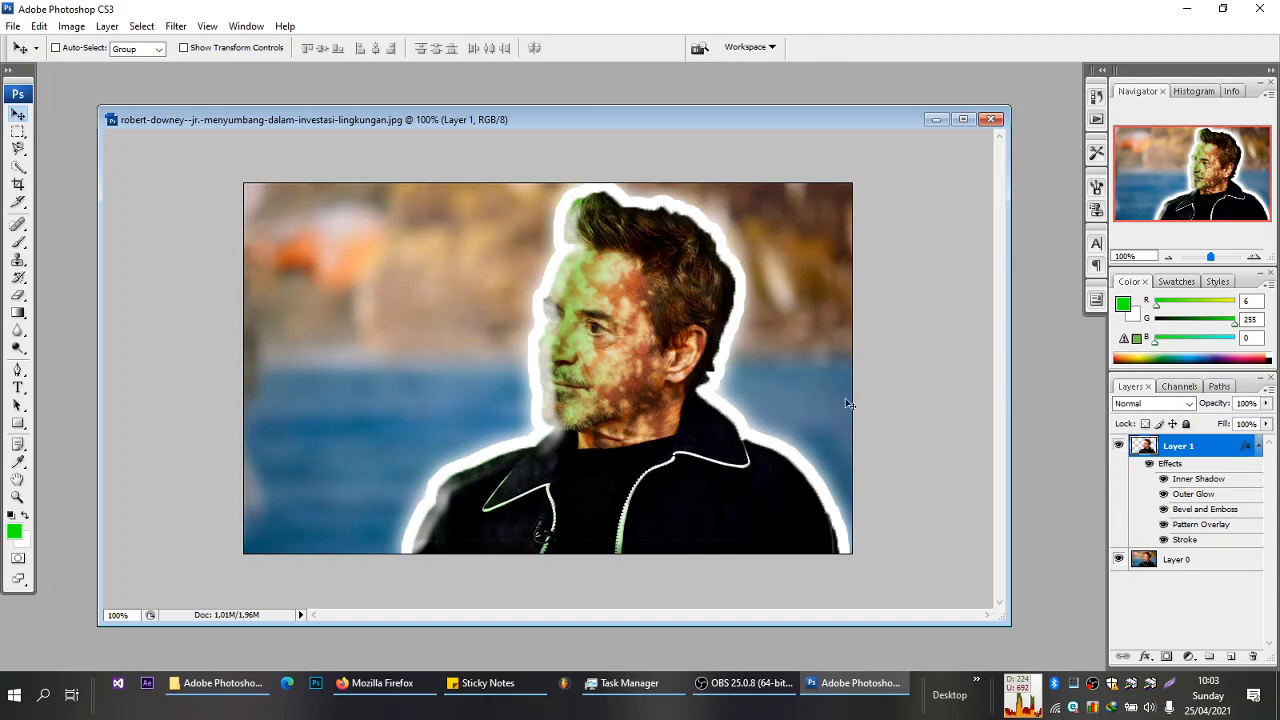
- Create a new layer above the cutout and add the text "Robert Downey Jr" on the background beside the man
click(1231, 656)
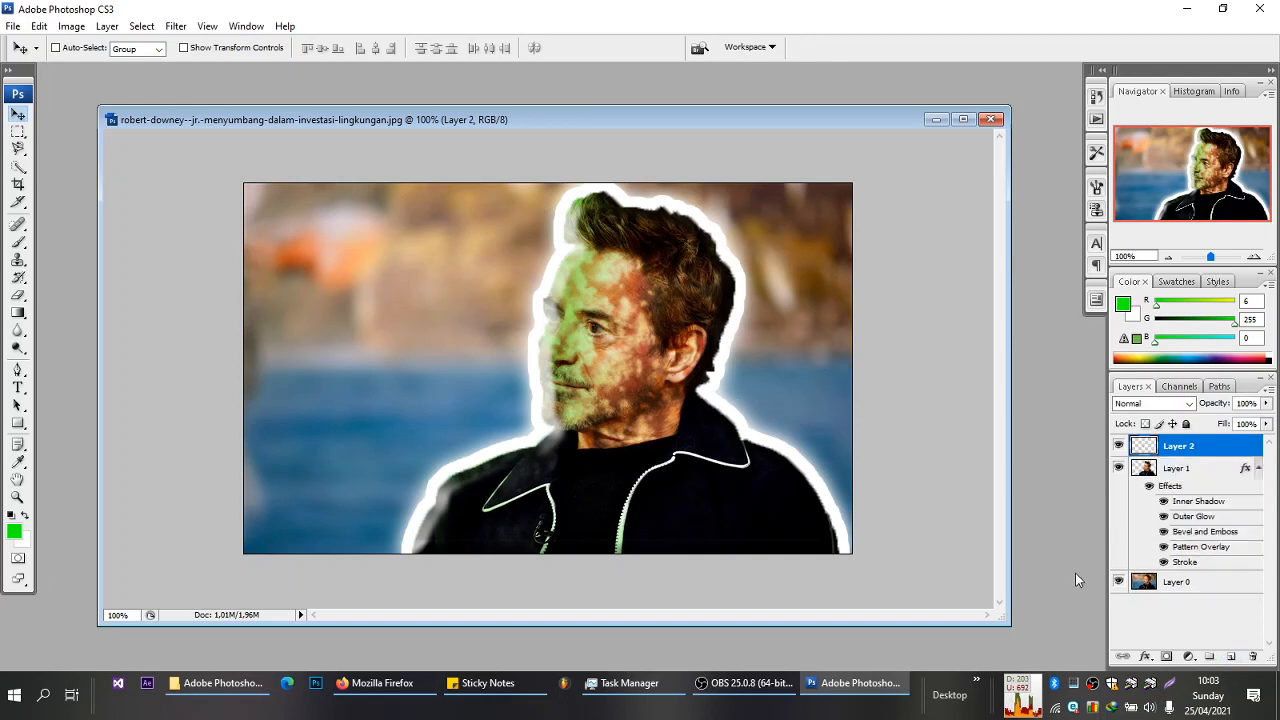
click(16, 387)
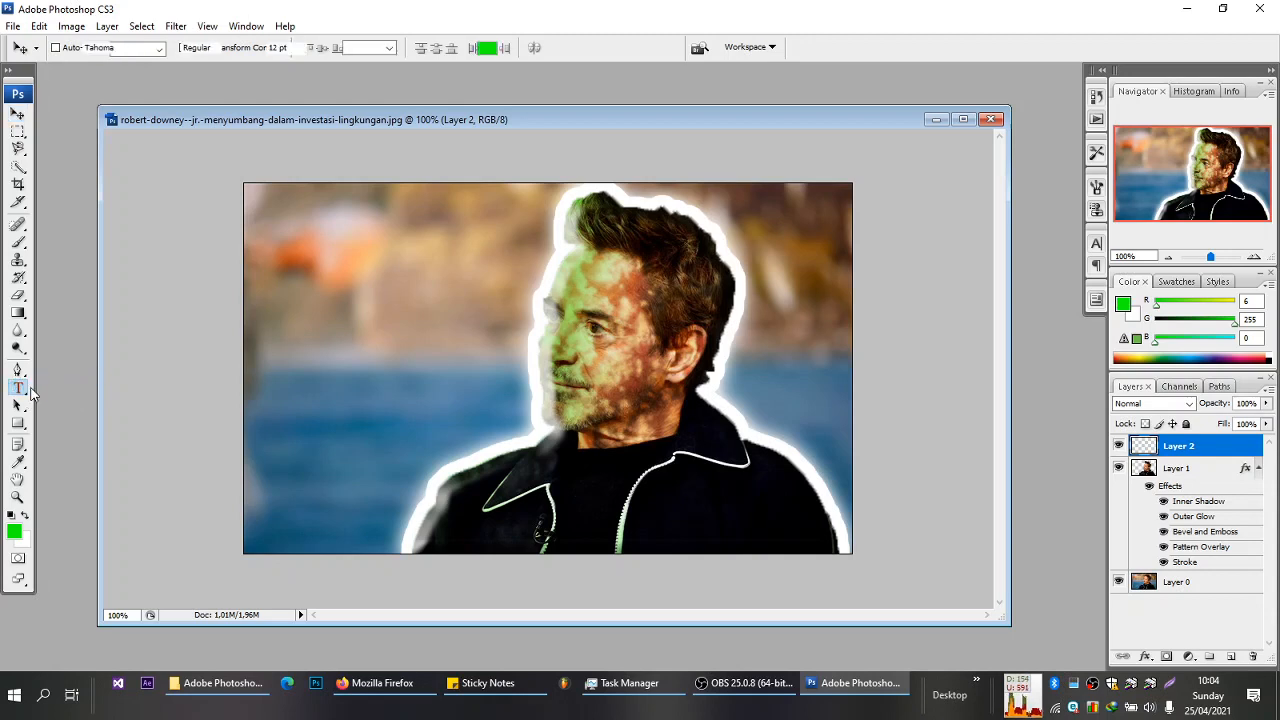
click(307, 273)
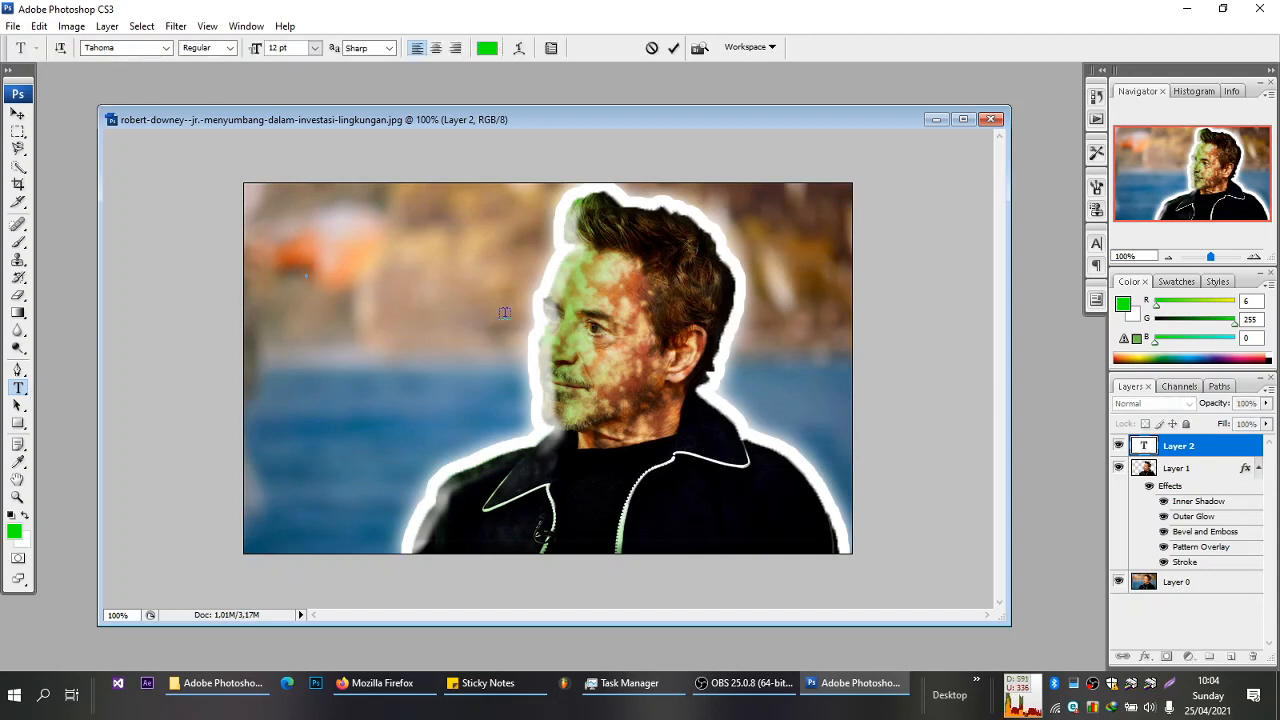
text(Robert Dow)
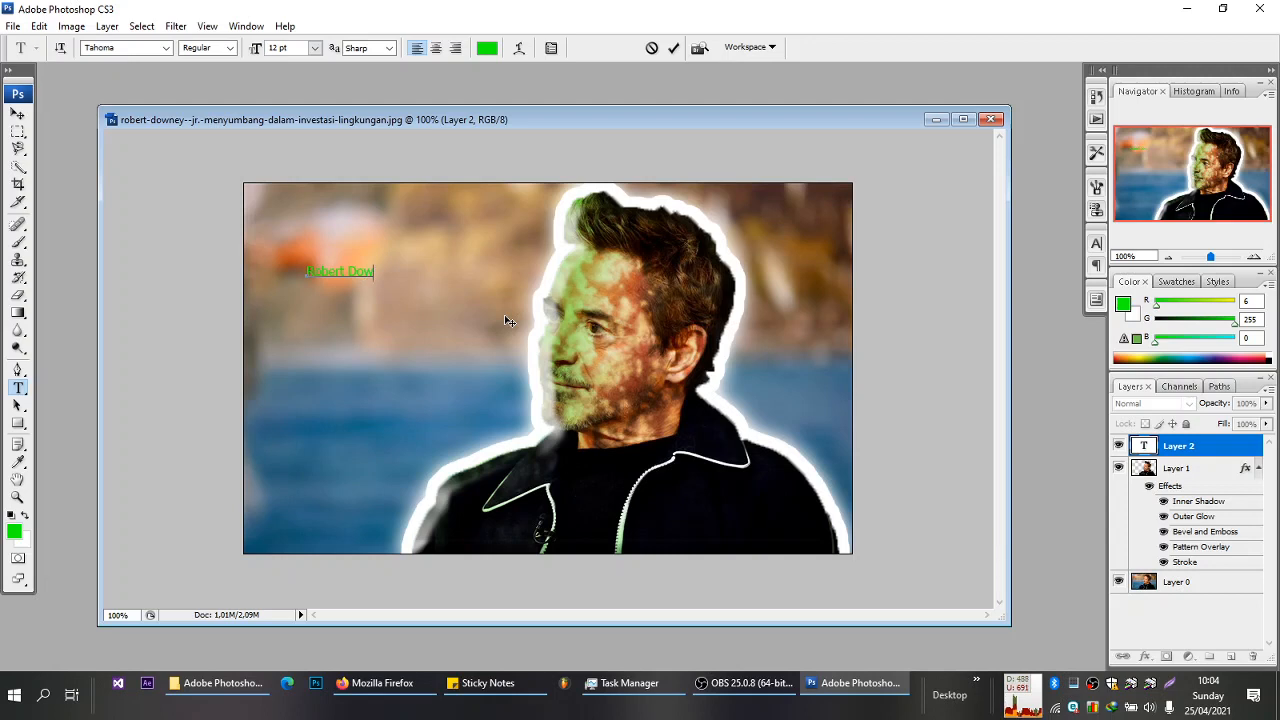
text(ney Jr)
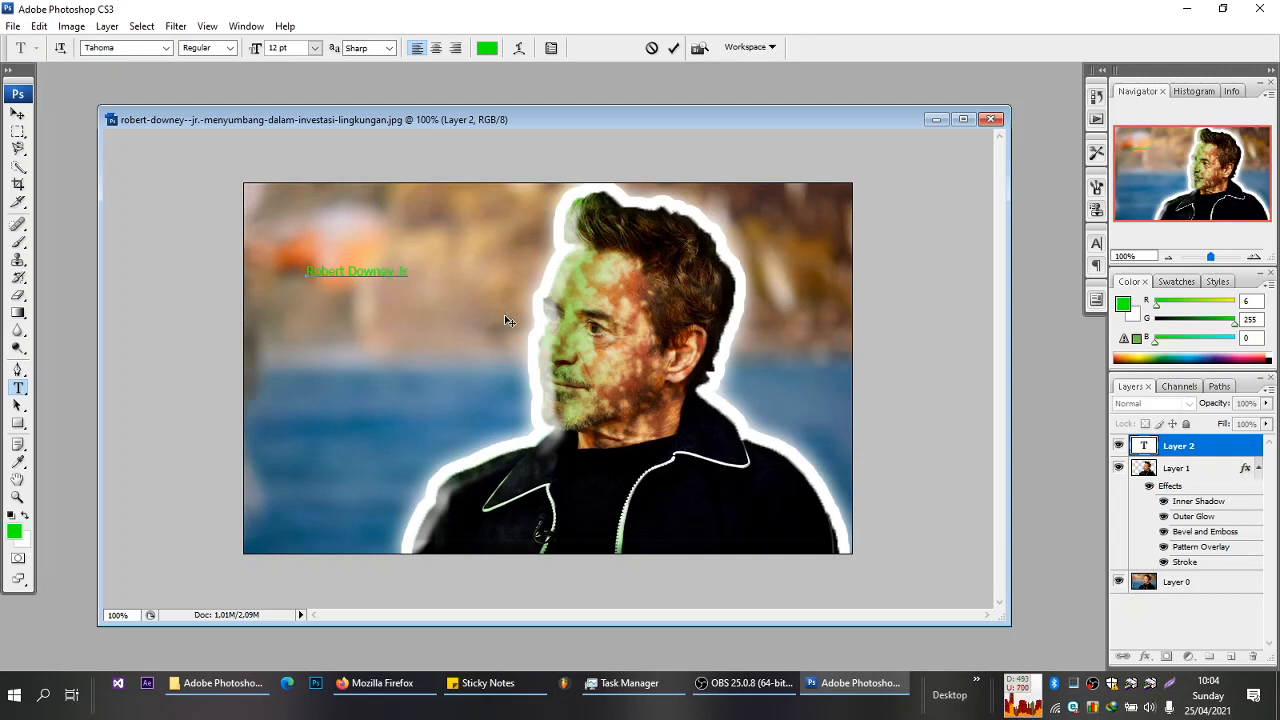
- Select all of the caption text and change its color to white (ffffff)
key(ctrl+a)
click(487, 48)
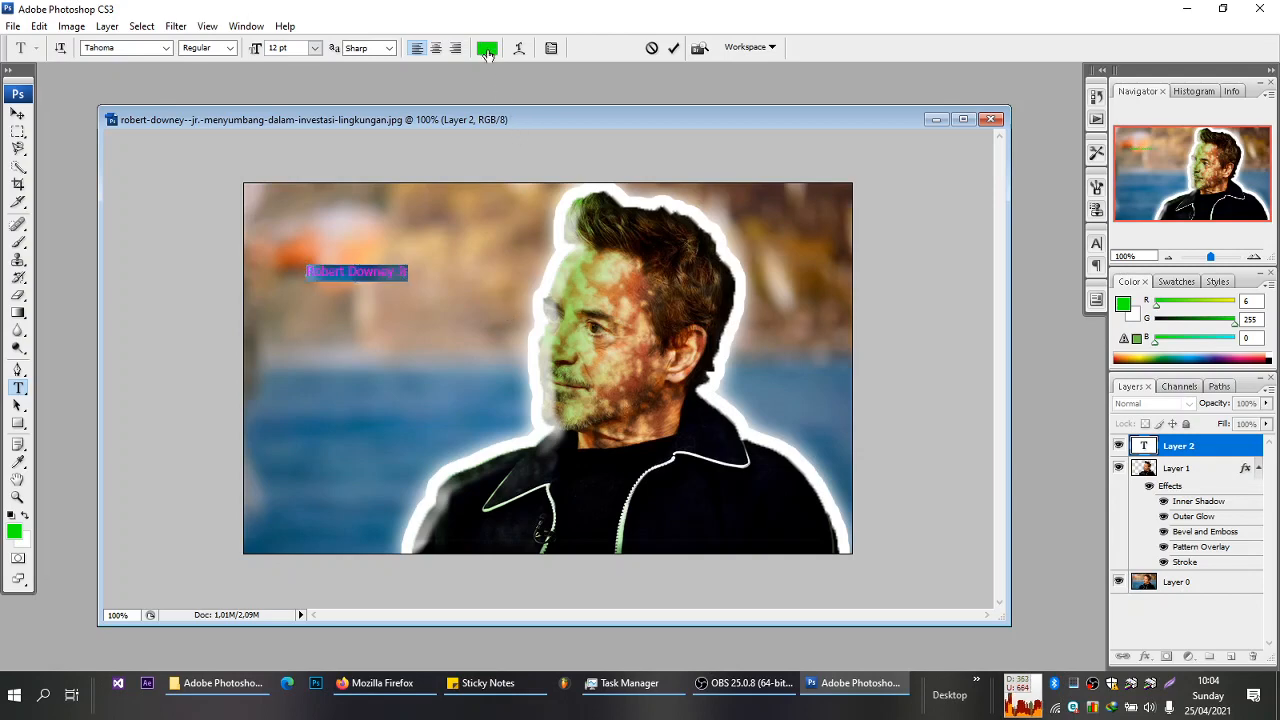
drag(500, 200, 434, 177)
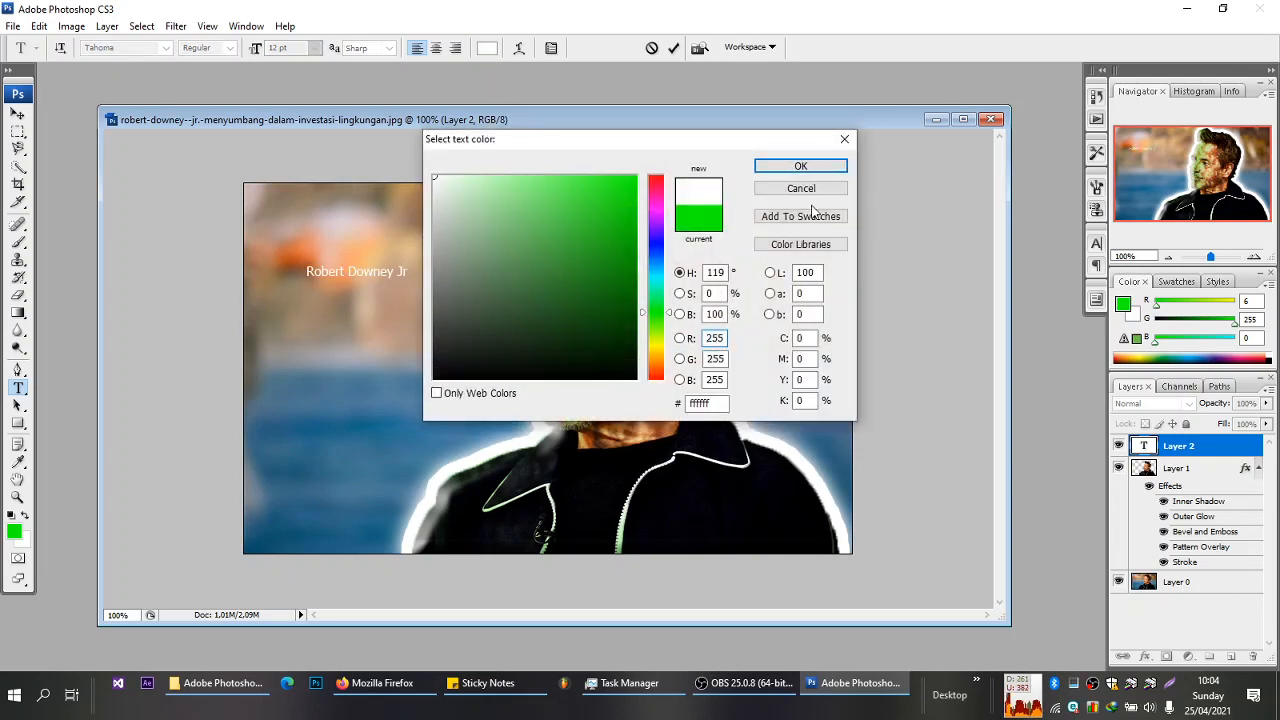
click(815, 167)
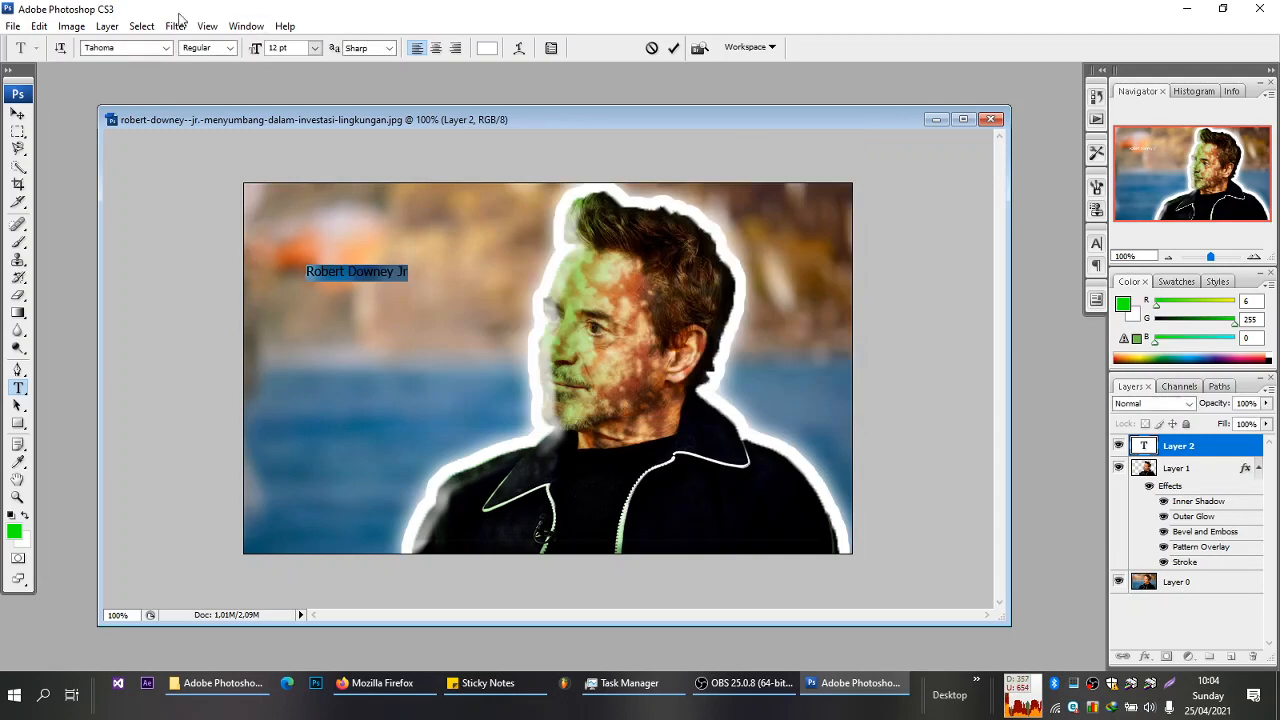
- Set the caption's font to Viner Hand ITC and its size to 24 pt after trying 30 pt, and commit the text
click(166, 48)
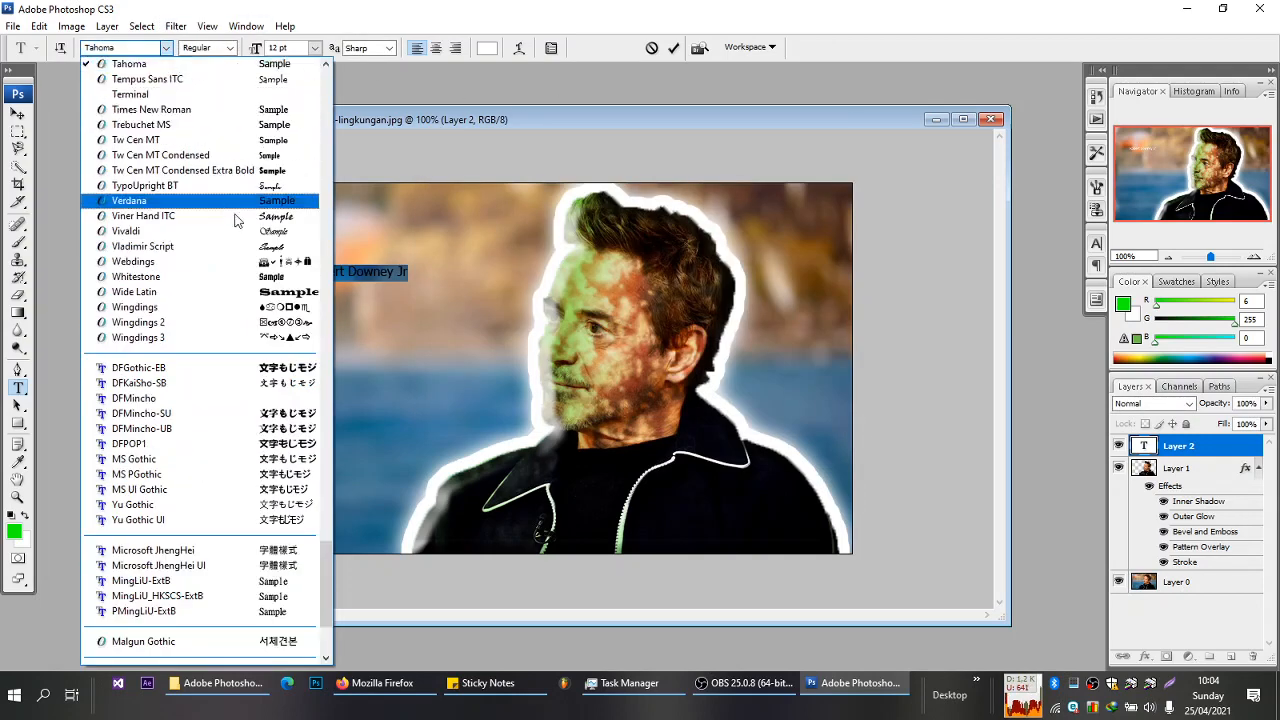
click(237, 217)
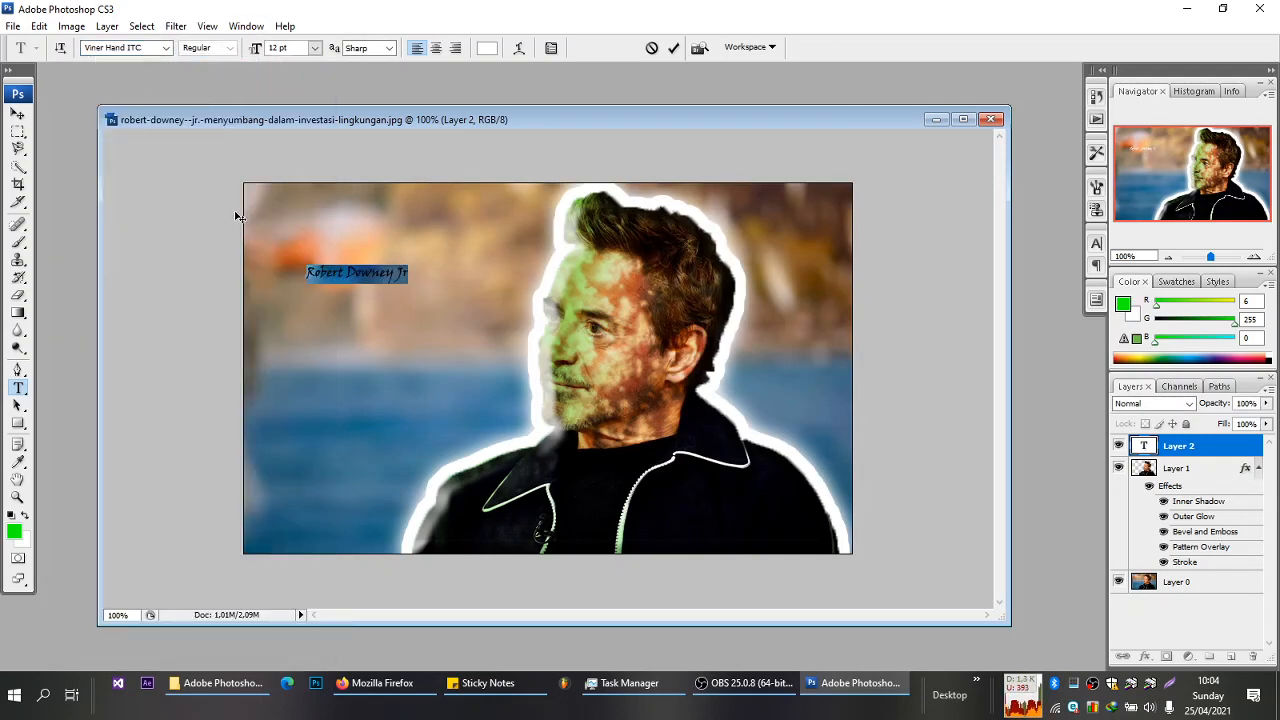
click(314, 48)
click(310, 247)
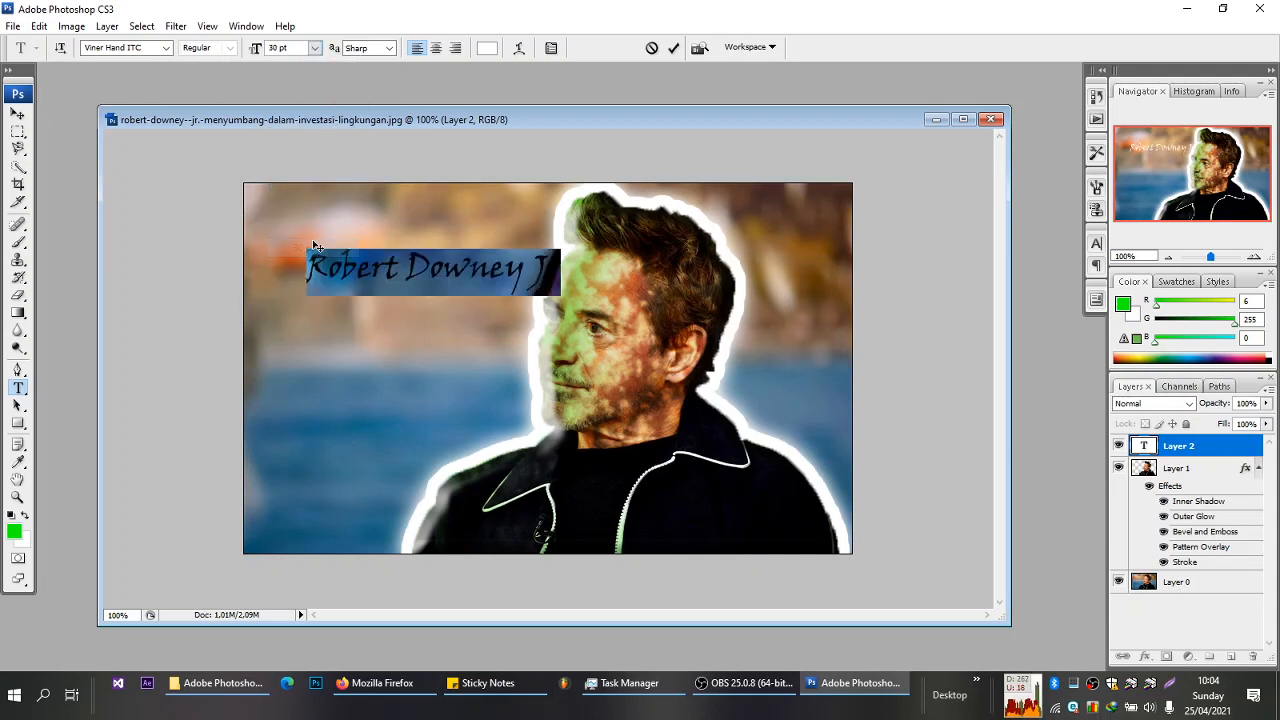
click(315, 48)
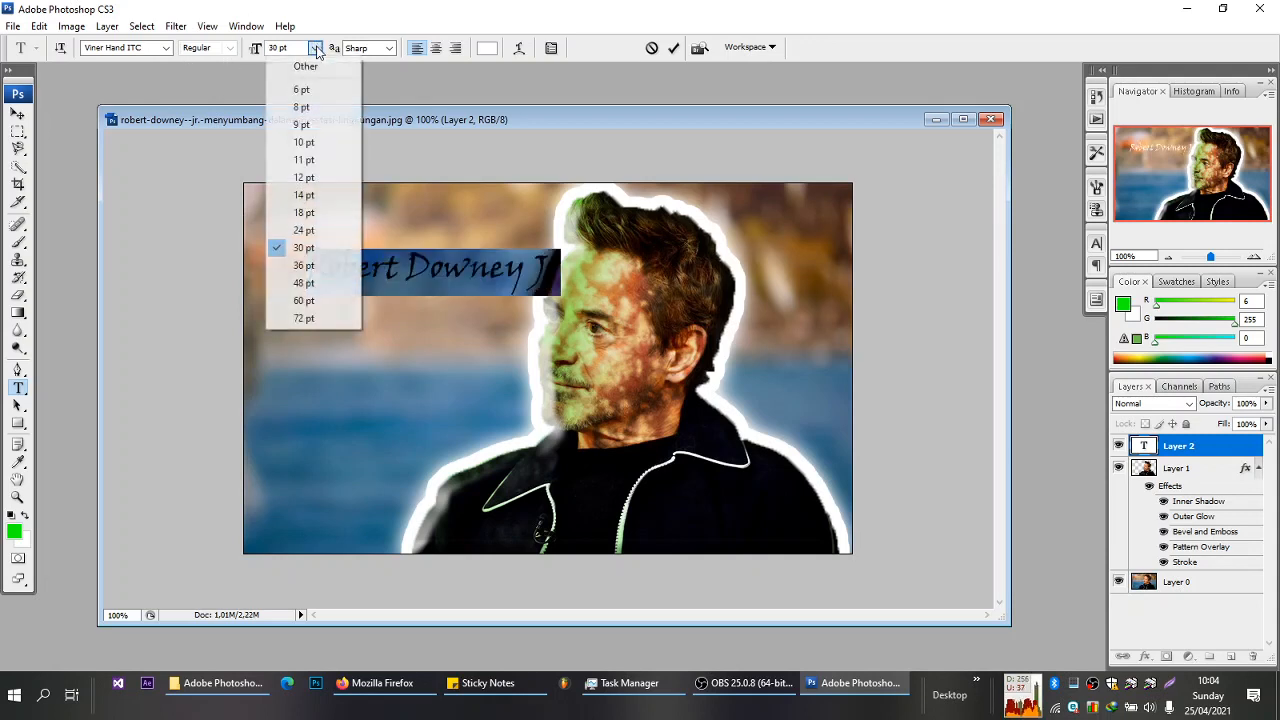
click(303, 230)
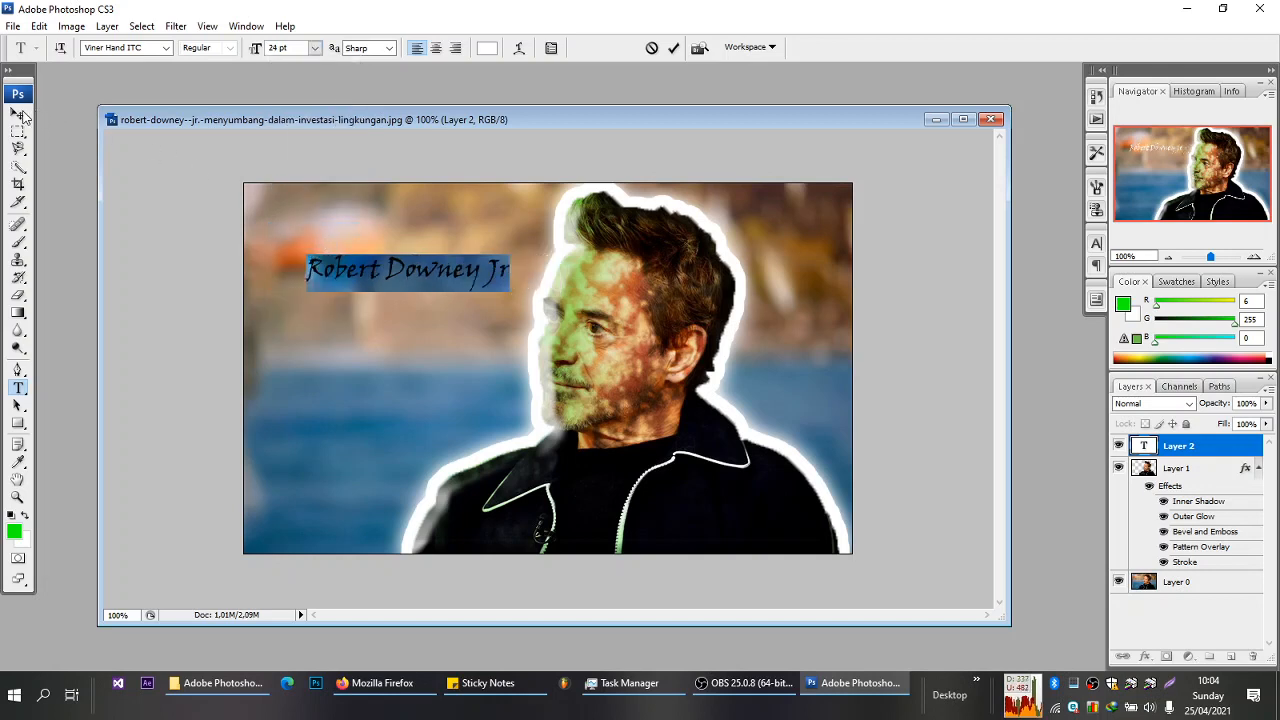
click(18, 114)
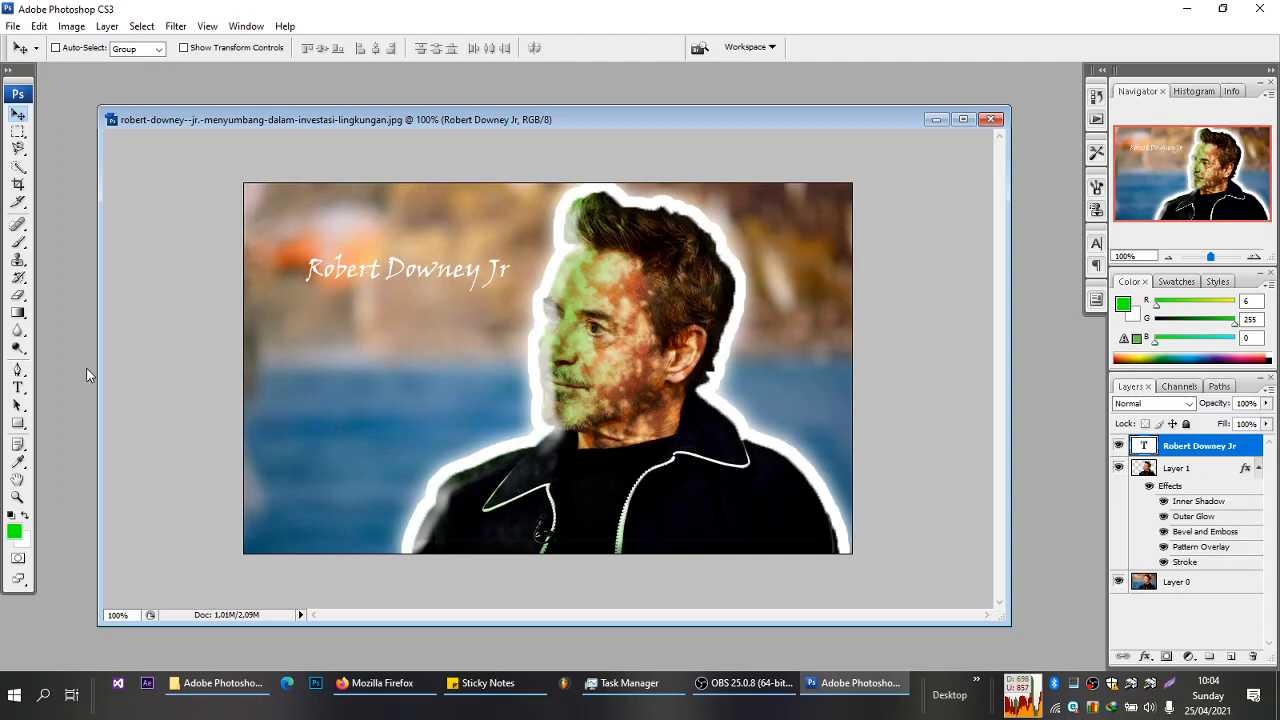
- Change the whole caption's font to Swis721 Blk BT after trying Showcard Gothic, and commit the text
click(18, 387)
triple_click(419, 250)
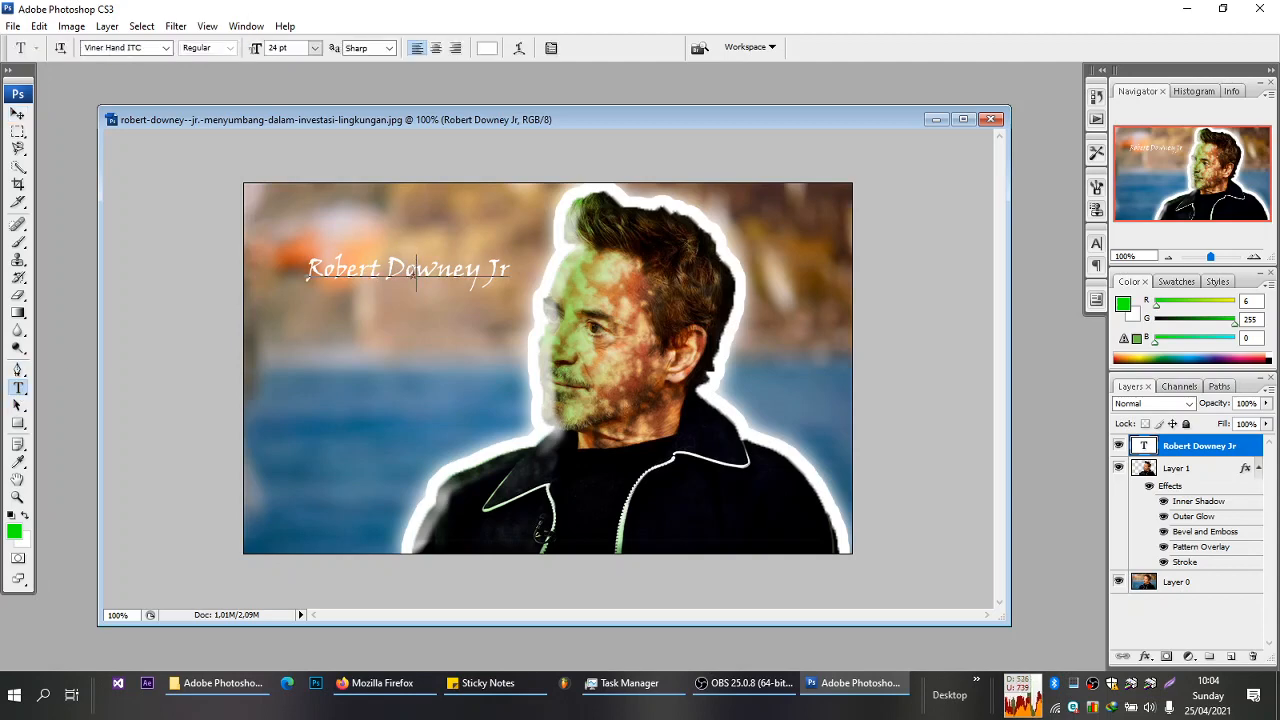
click(166, 47)
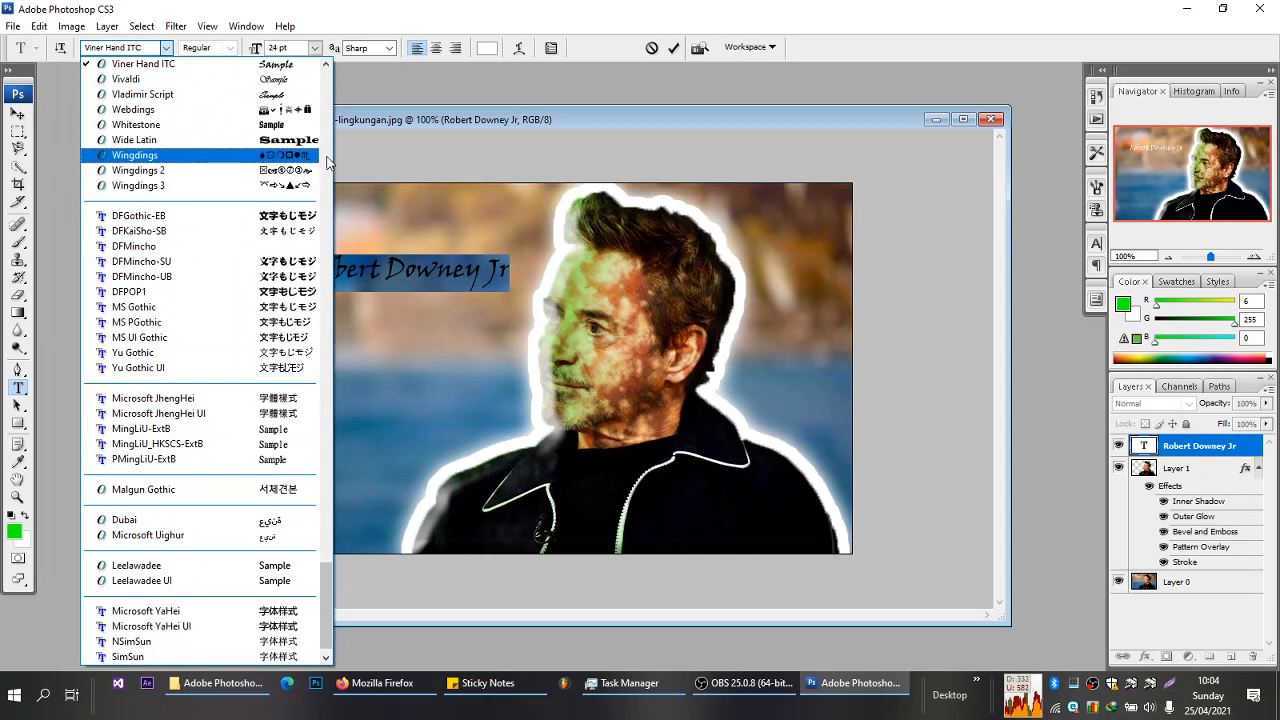
scroll(320, 170, up, 10)
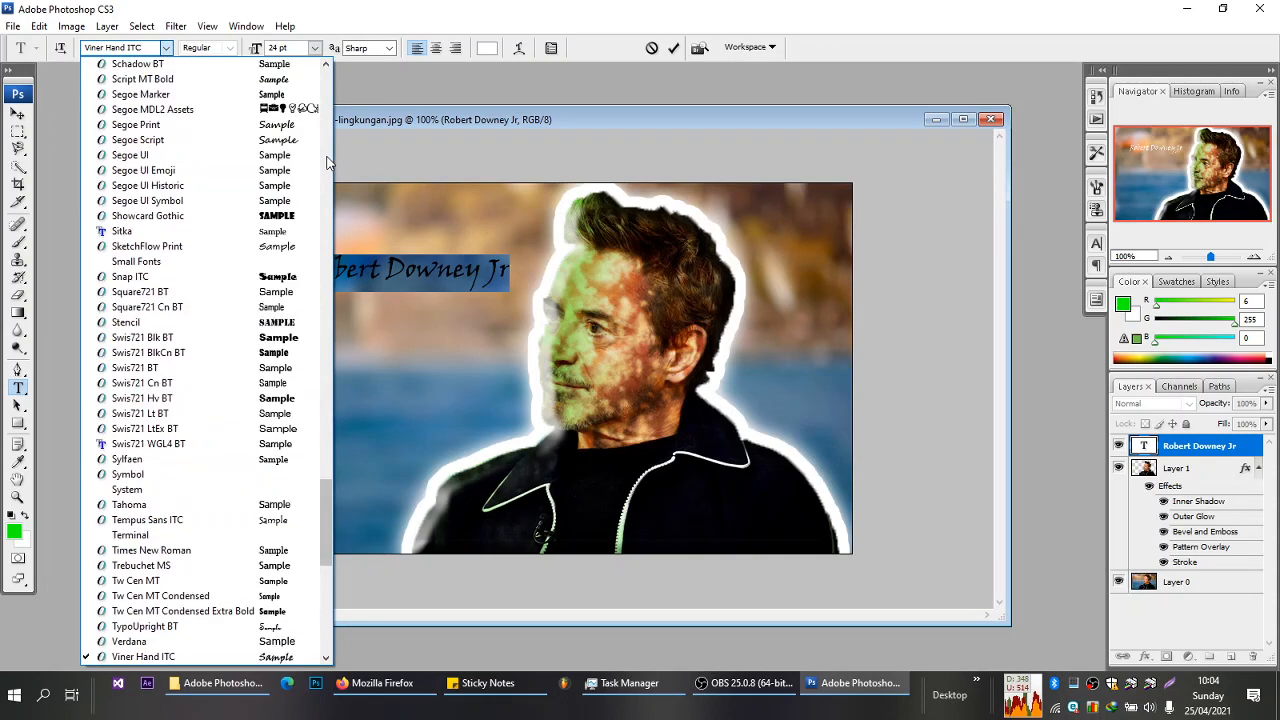
click(305, 217)
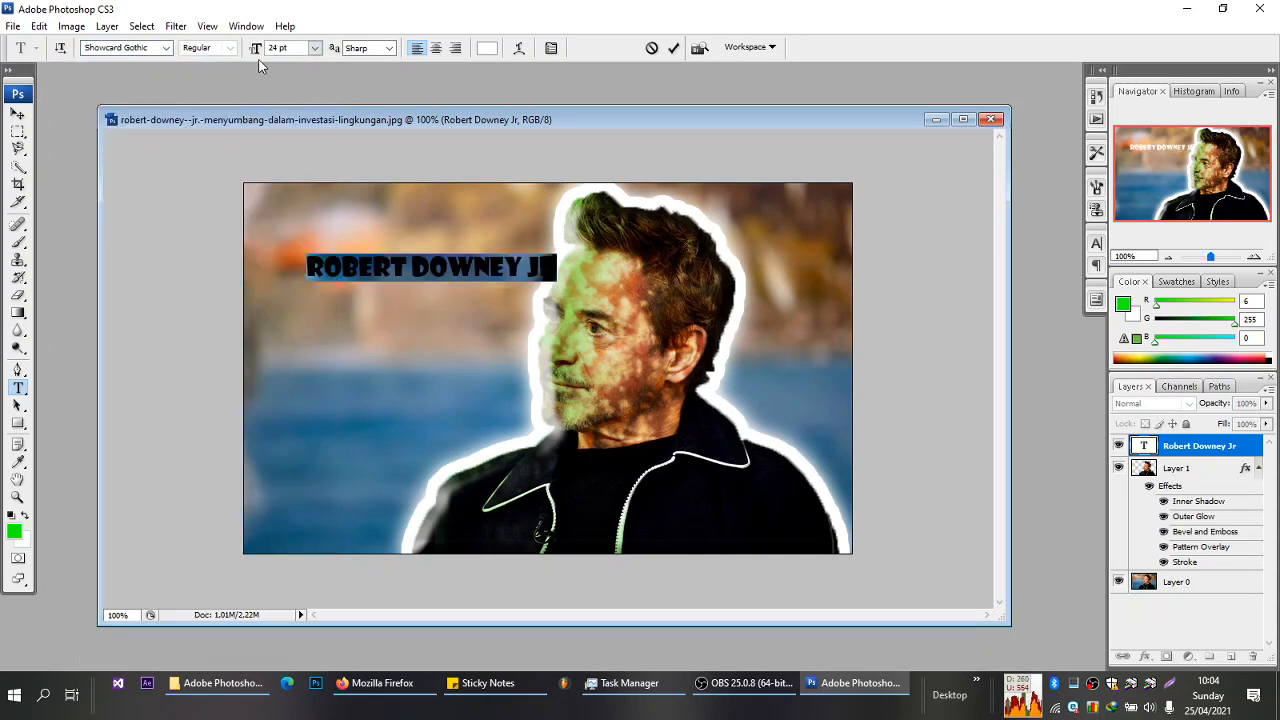
click(165, 47)
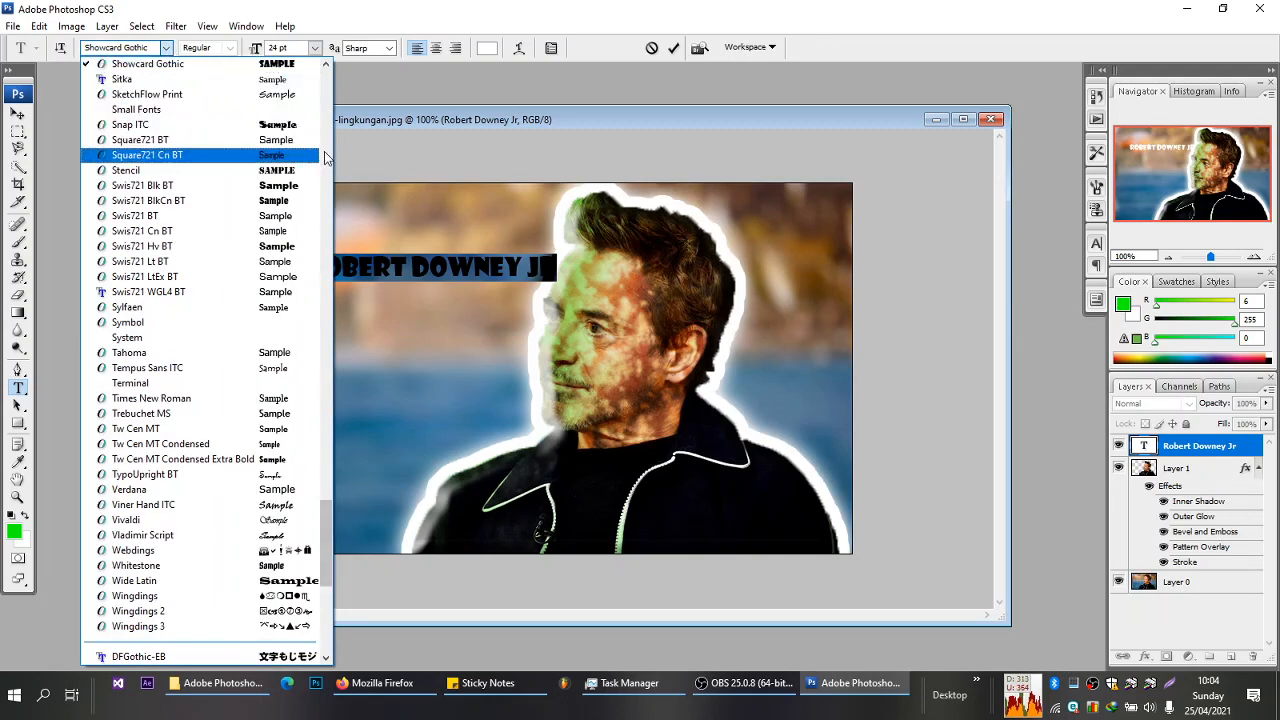
click(310, 185)
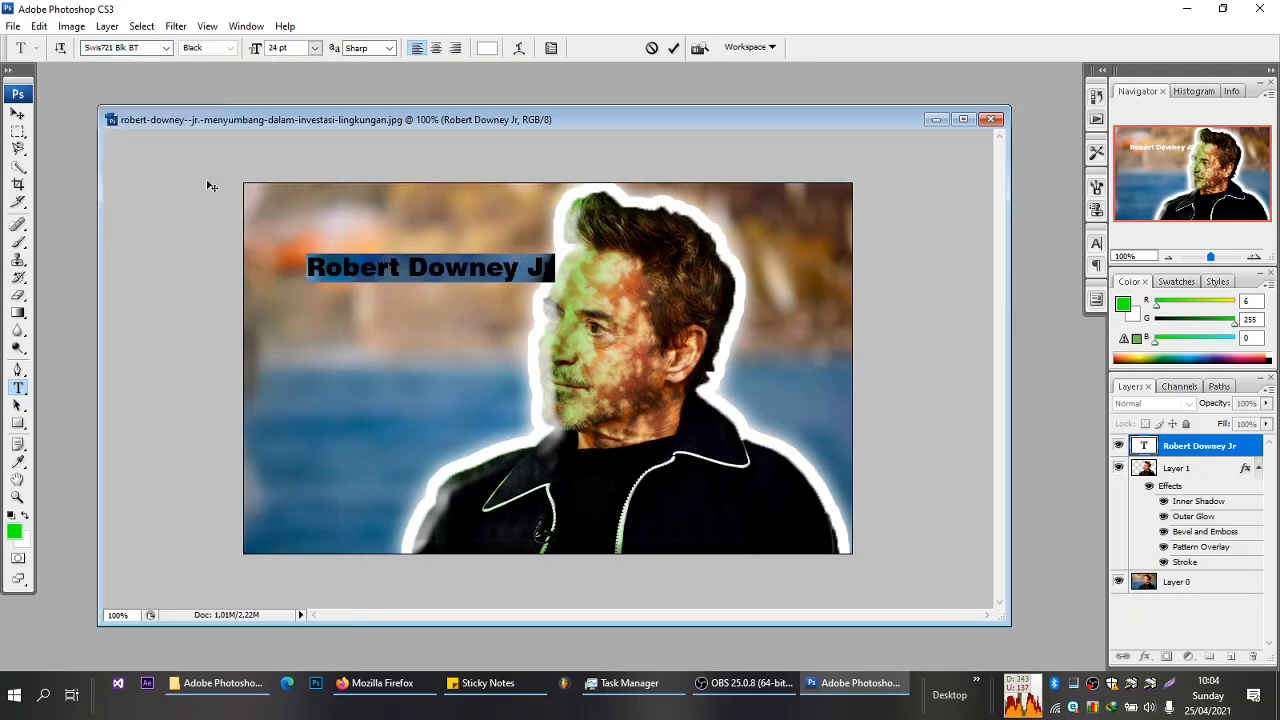
click(18, 113)
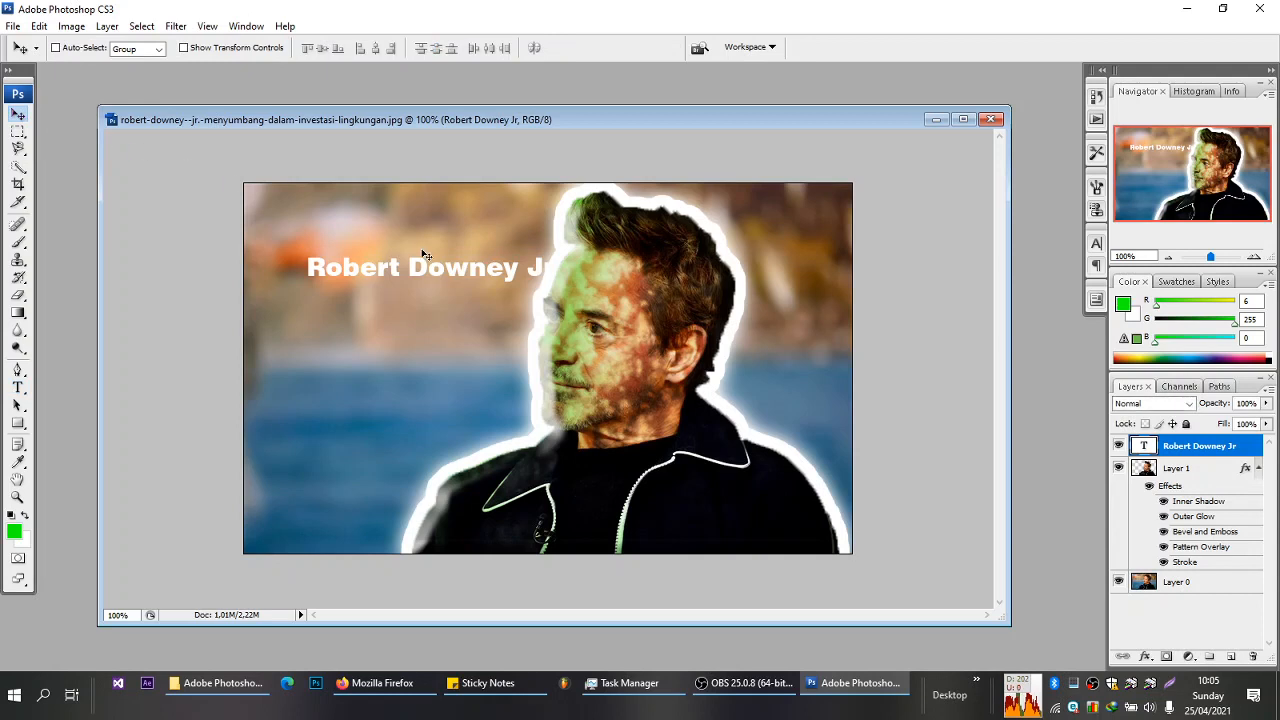
- Move the caption left so it clears the man's outline, and change its text color to black (000000)
drag(424, 263, 380, 265)
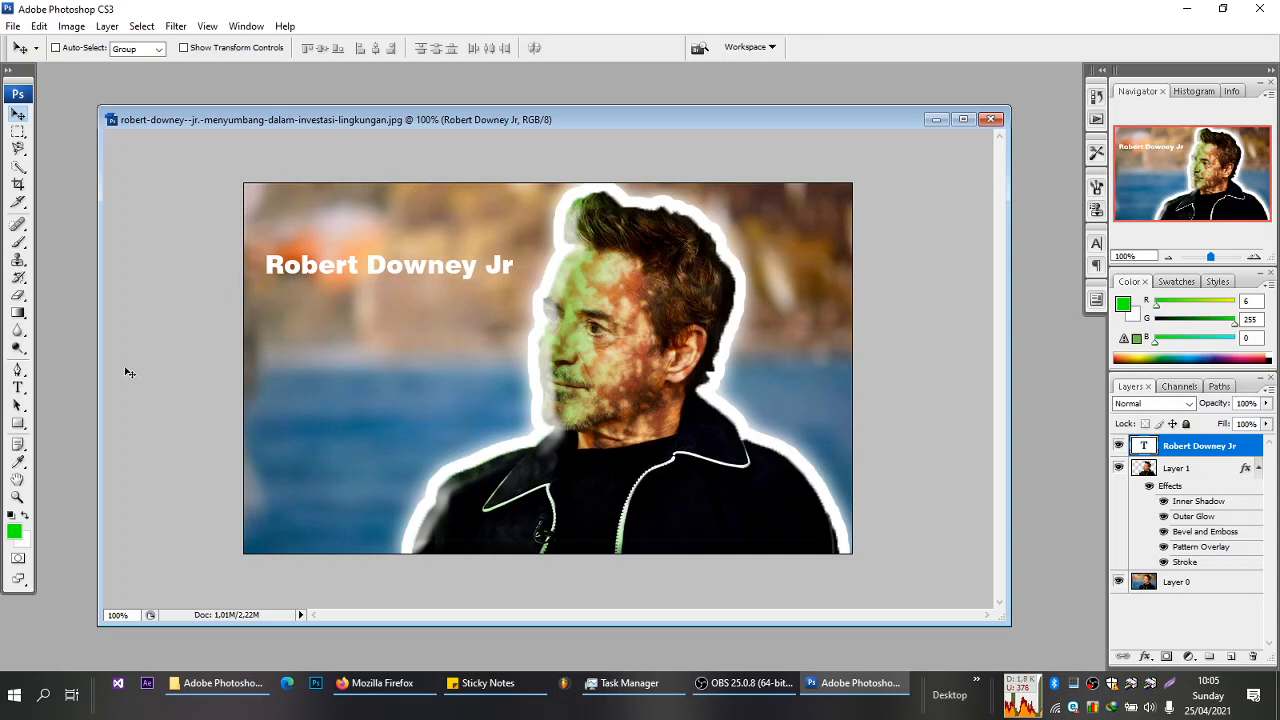
click(18, 387)
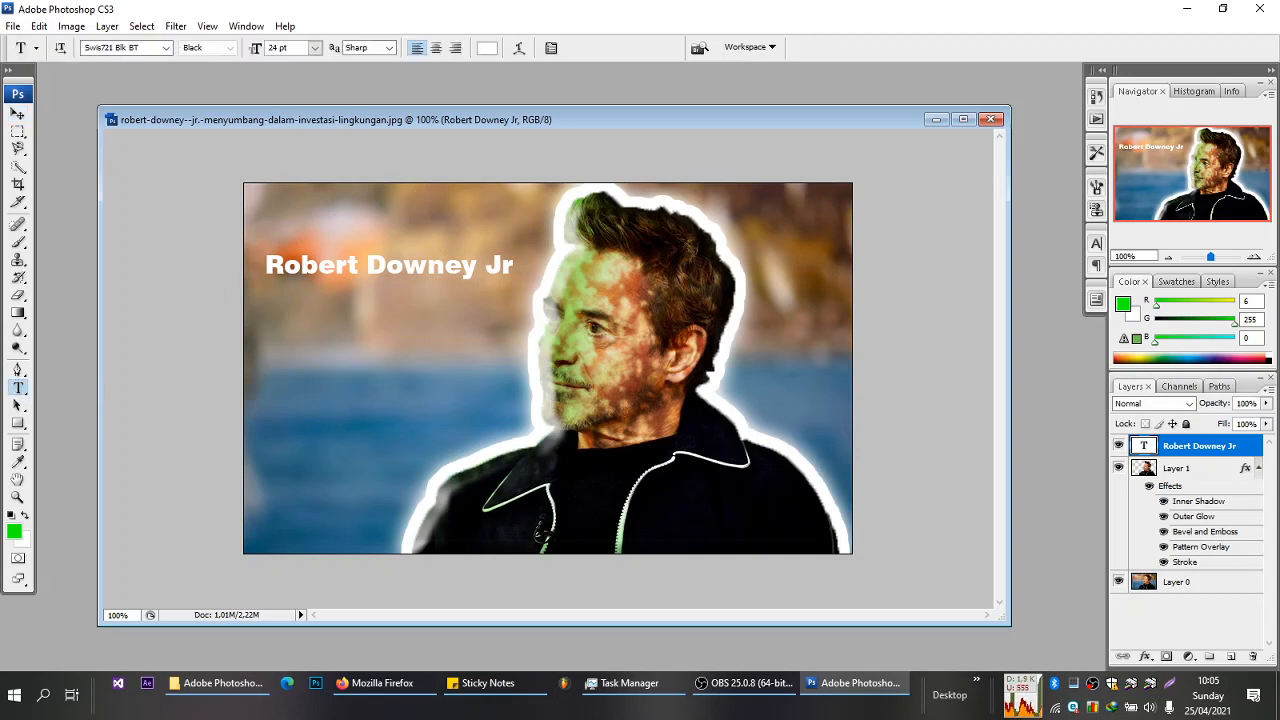
click(419, 268)
key(ctrl+a)
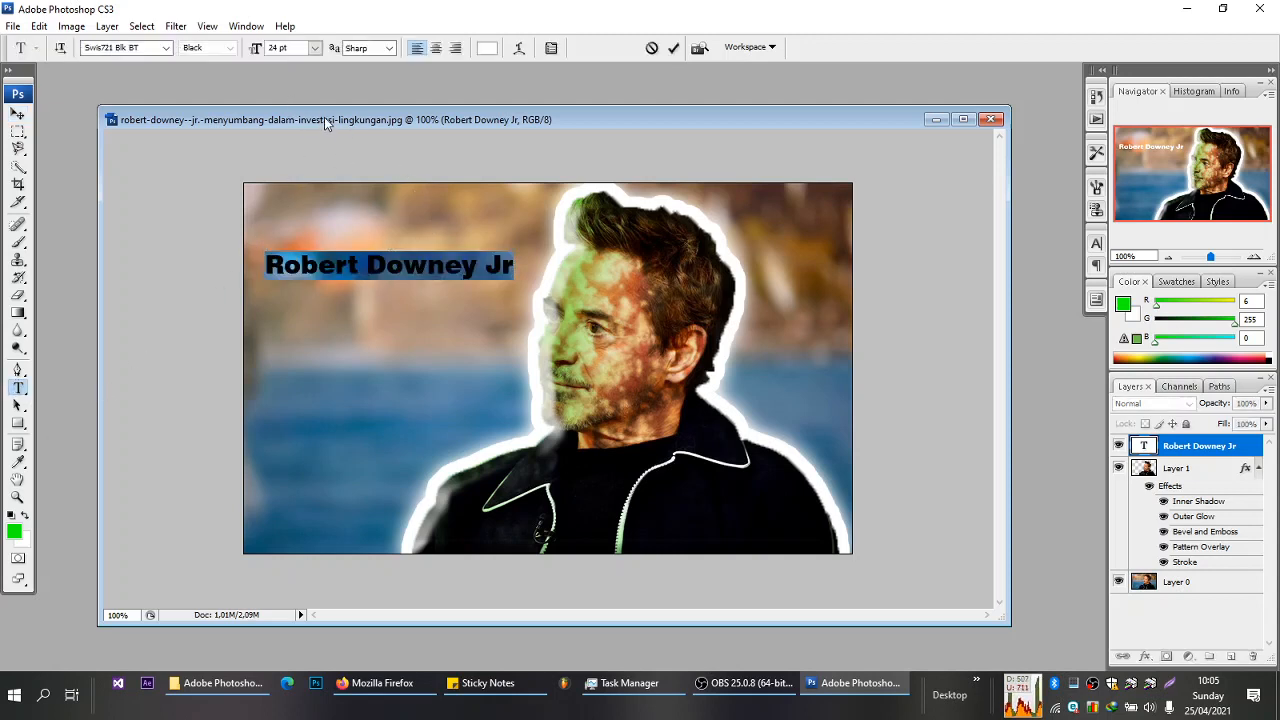
click(487, 48)
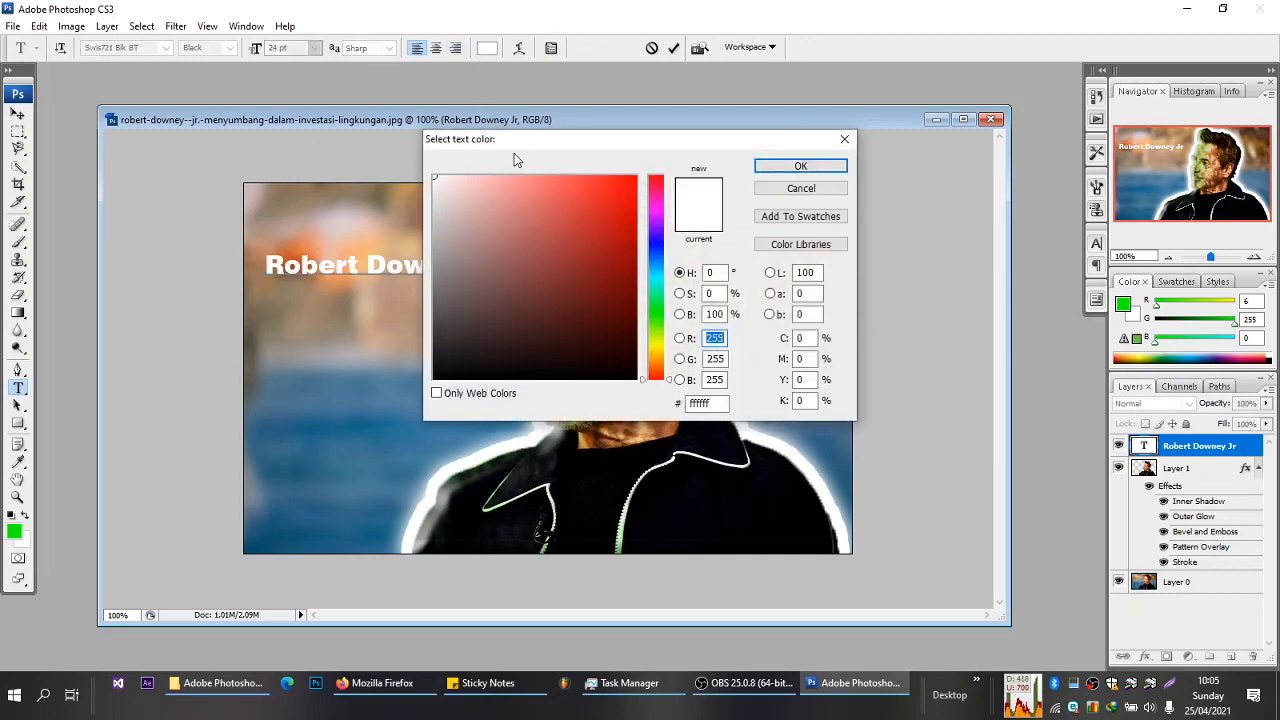
drag(490, 272, 397, 439)
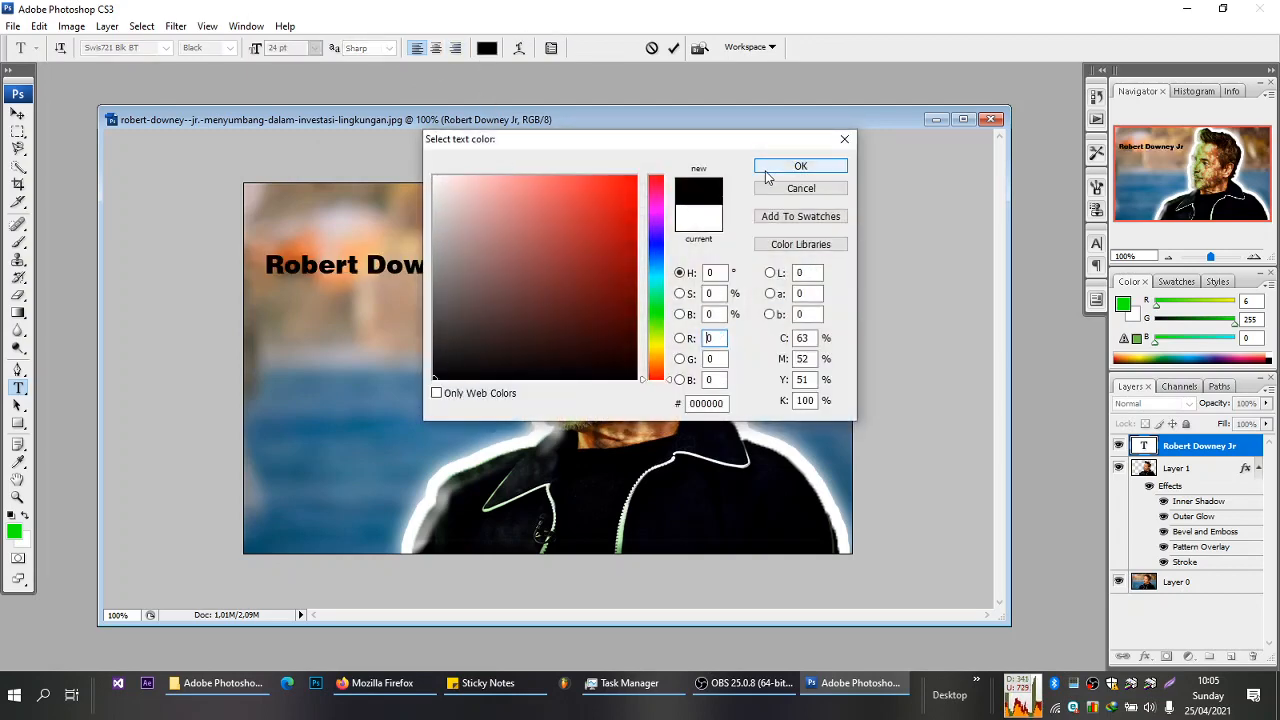
click(765, 168)
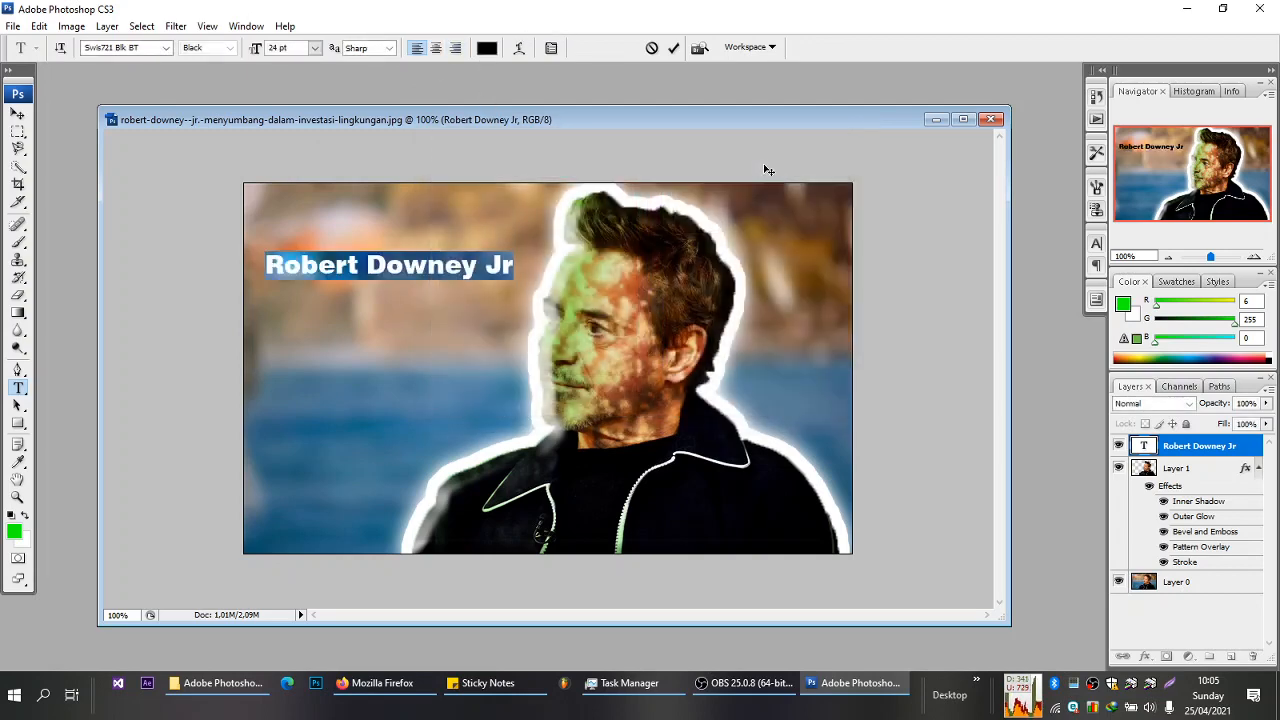
- Commit the text and add a Drop Shadow to the caption layer with the shadow color set to cyan (0fe6ff)
click(1190, 452)
right_click(1190, 452)
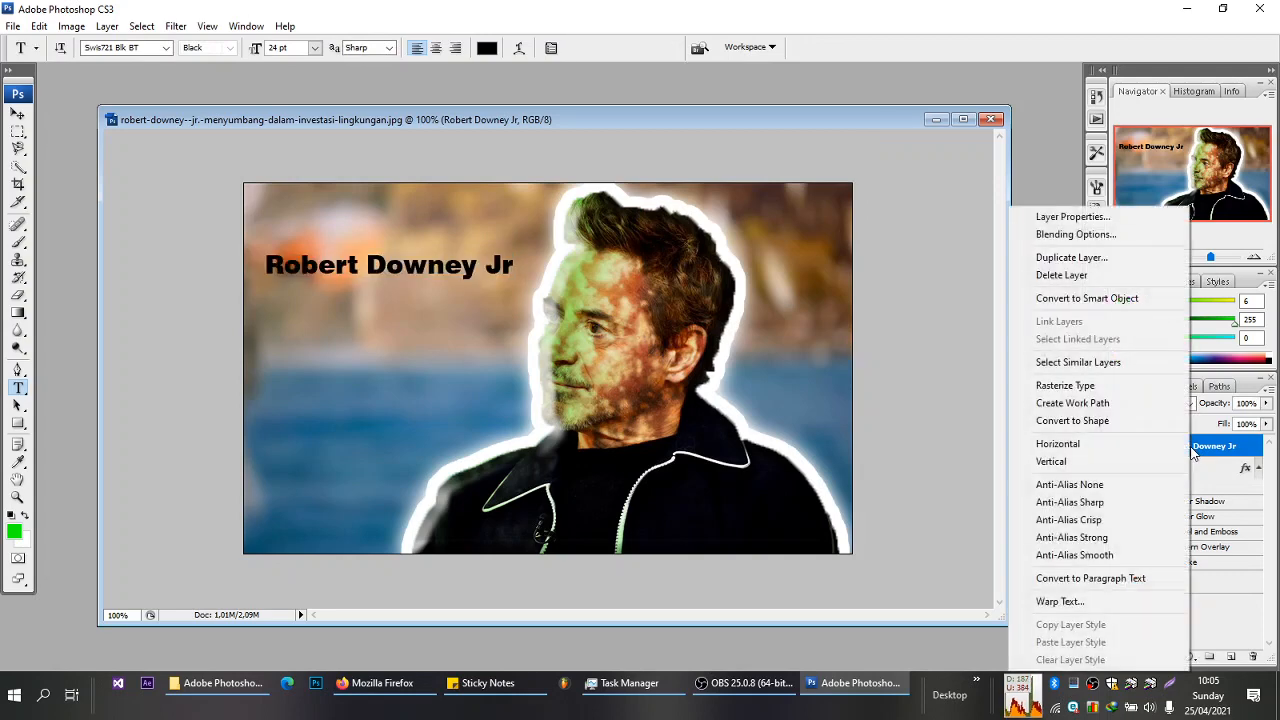
click(1133, 232)
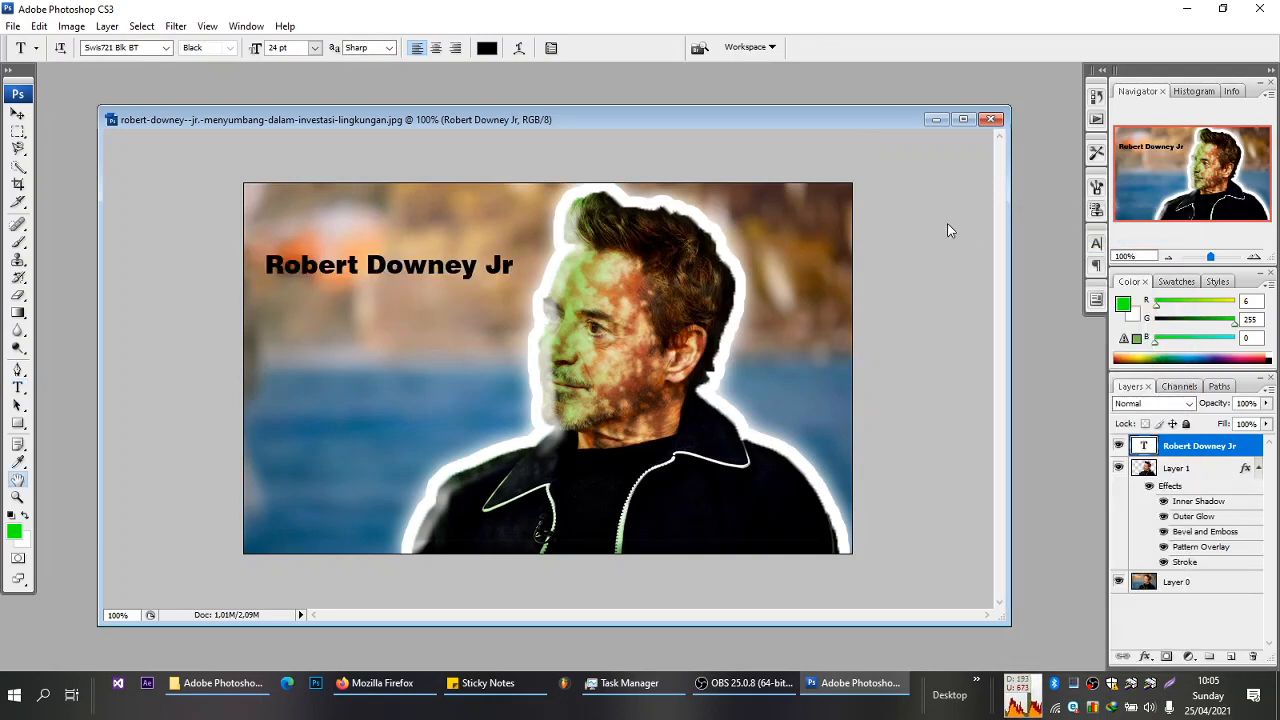
drag(1064, 176, 990, 194)
drag(930, 230, 930, 232)
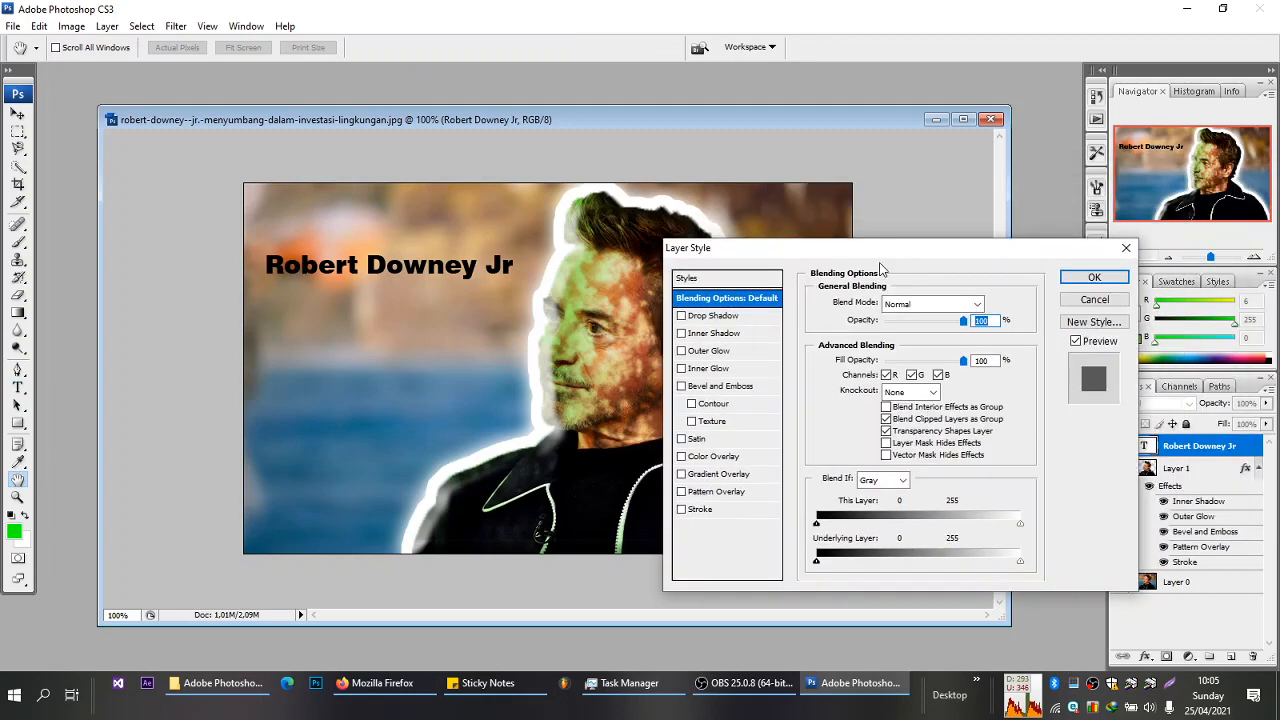
click(735, 317)
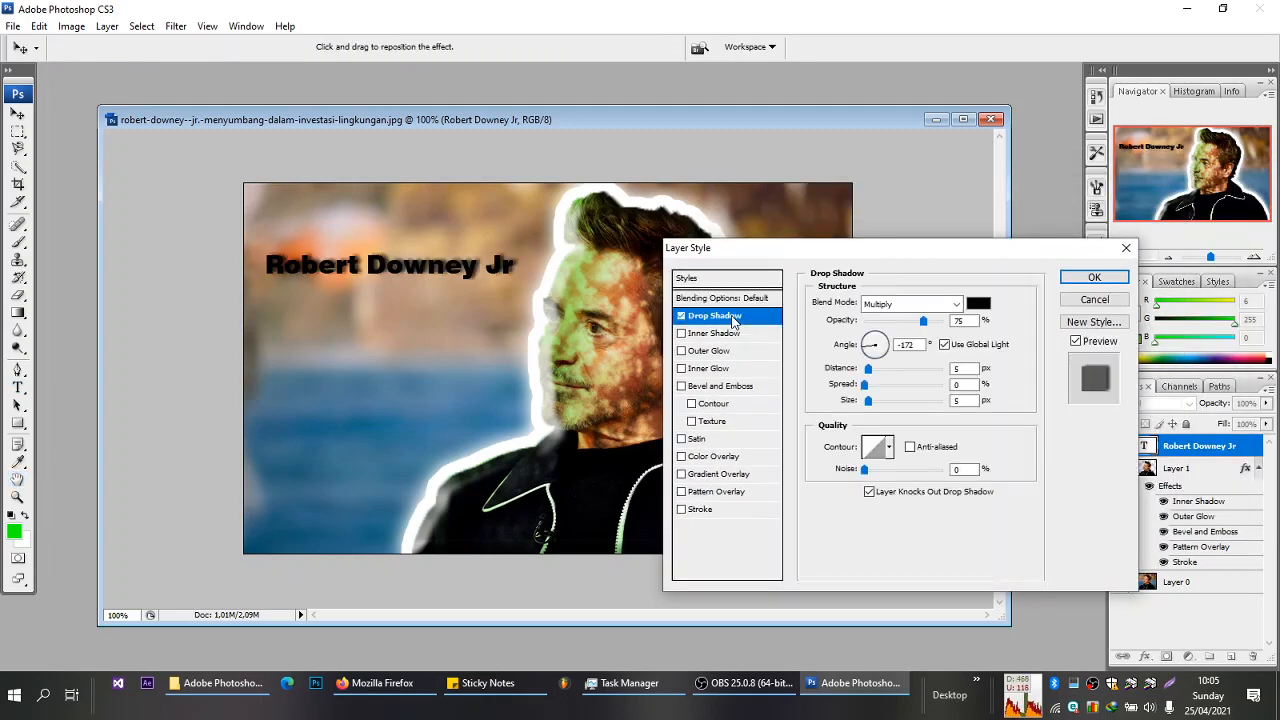
click(978, 304)
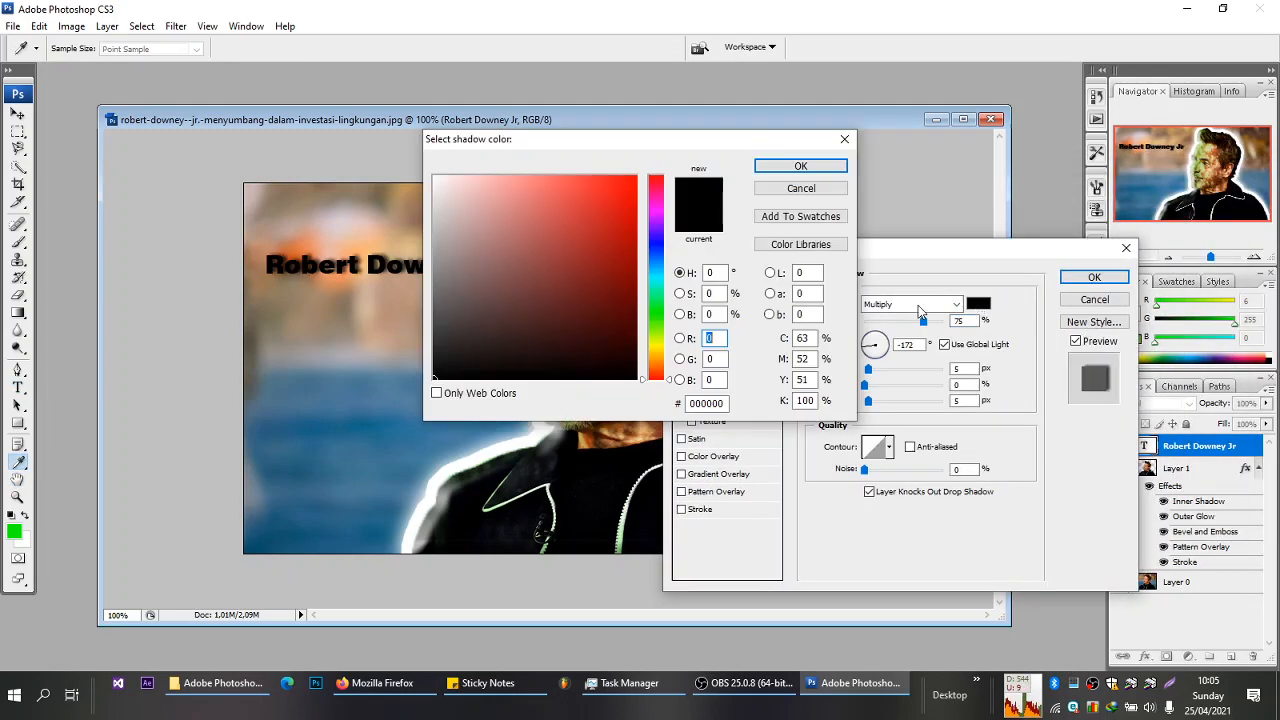
mouse_move(667, 287)
mouse_down()
mouse_move(667, 245)
mouse_move(667, 280)
mouse_up()
click(581, 246)
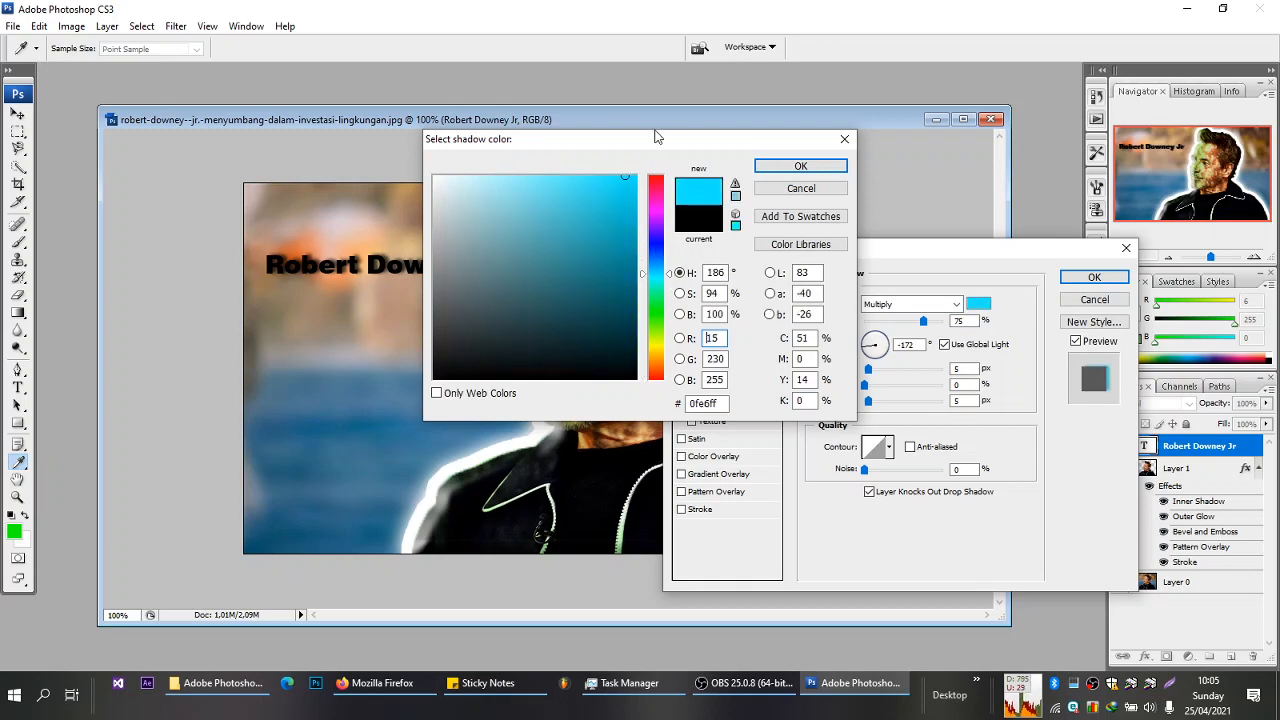
click(803, 167)
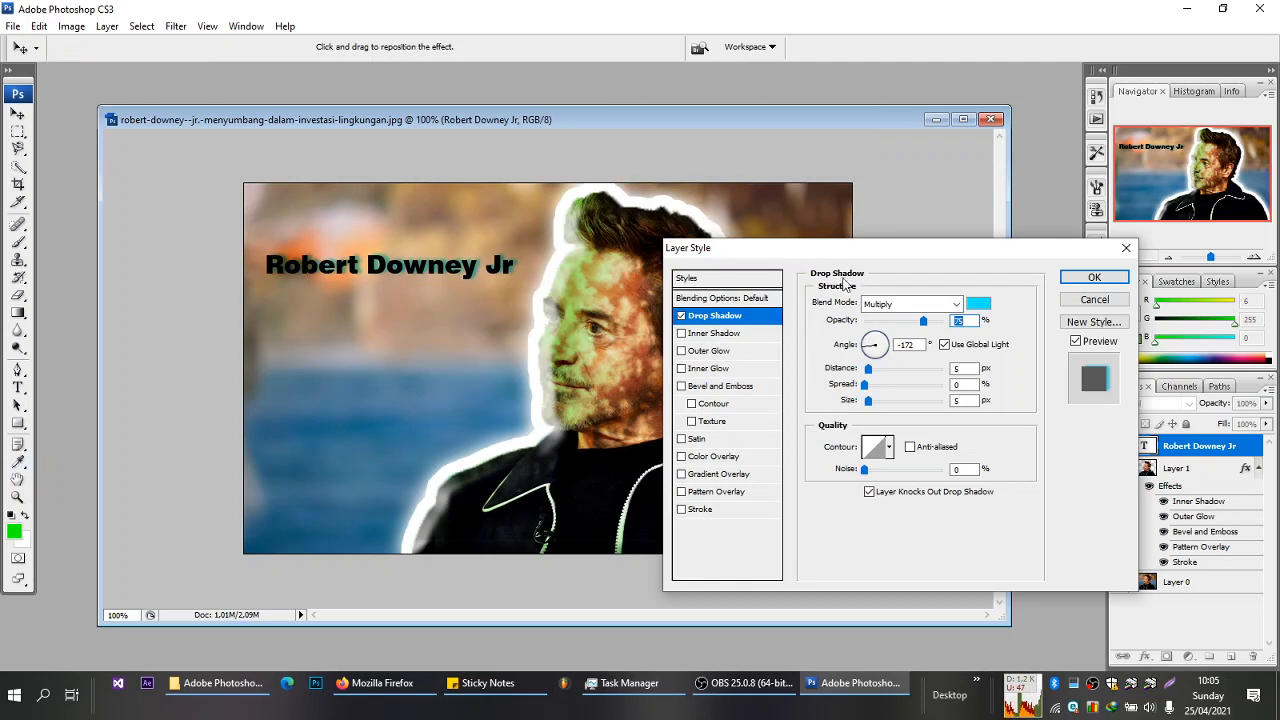
- Add Bevel and Emboss with the Inner Bevel style to the caption after trying Inner Shadow
click(728, 336)
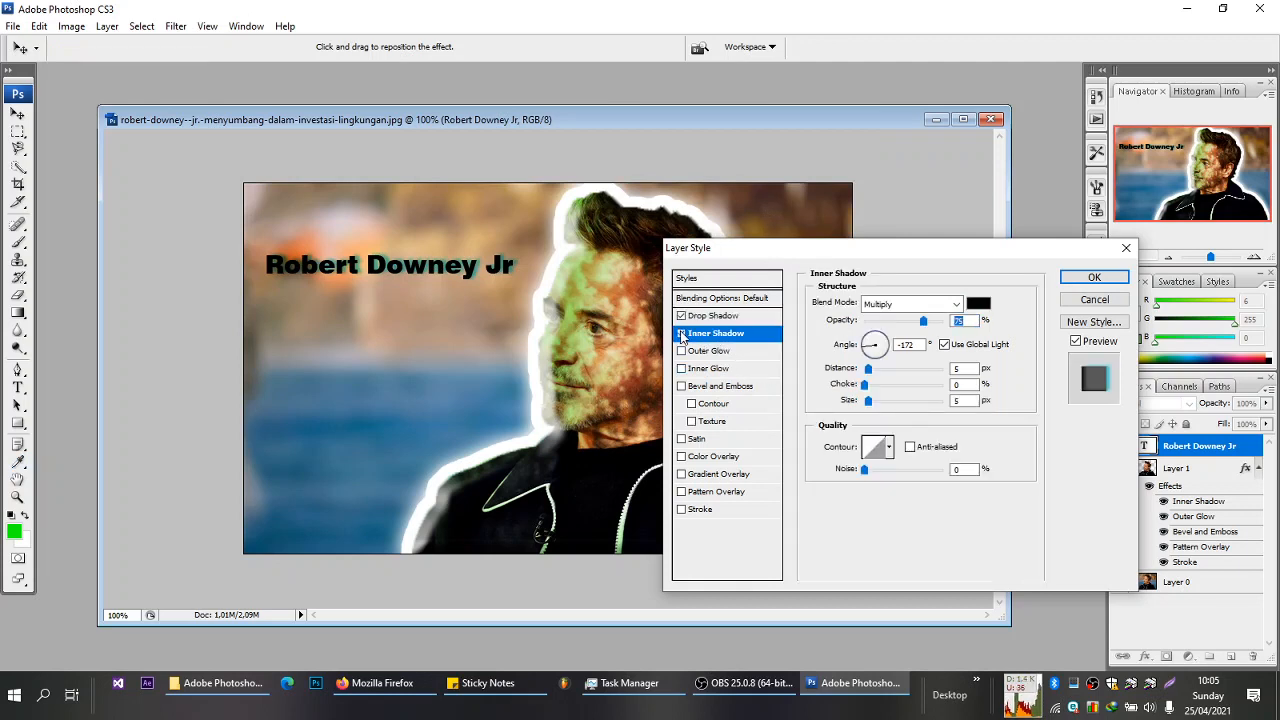
click(697, 388)
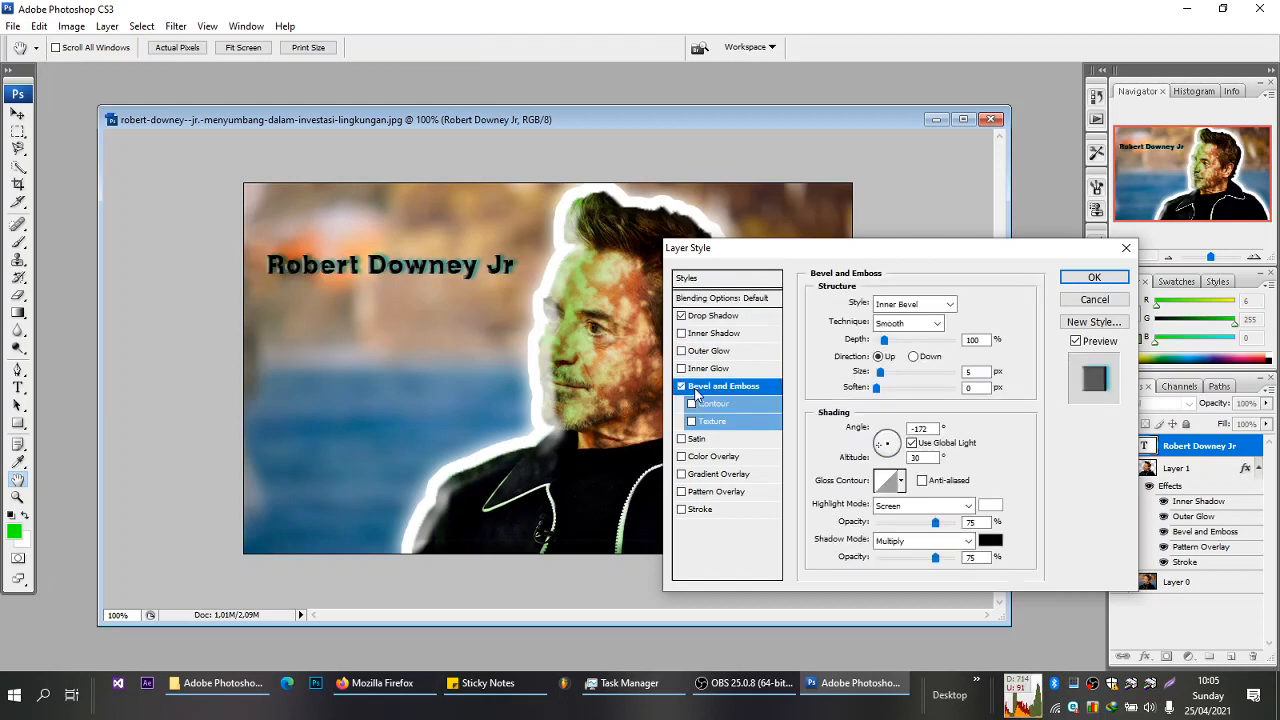
click(681, 386)
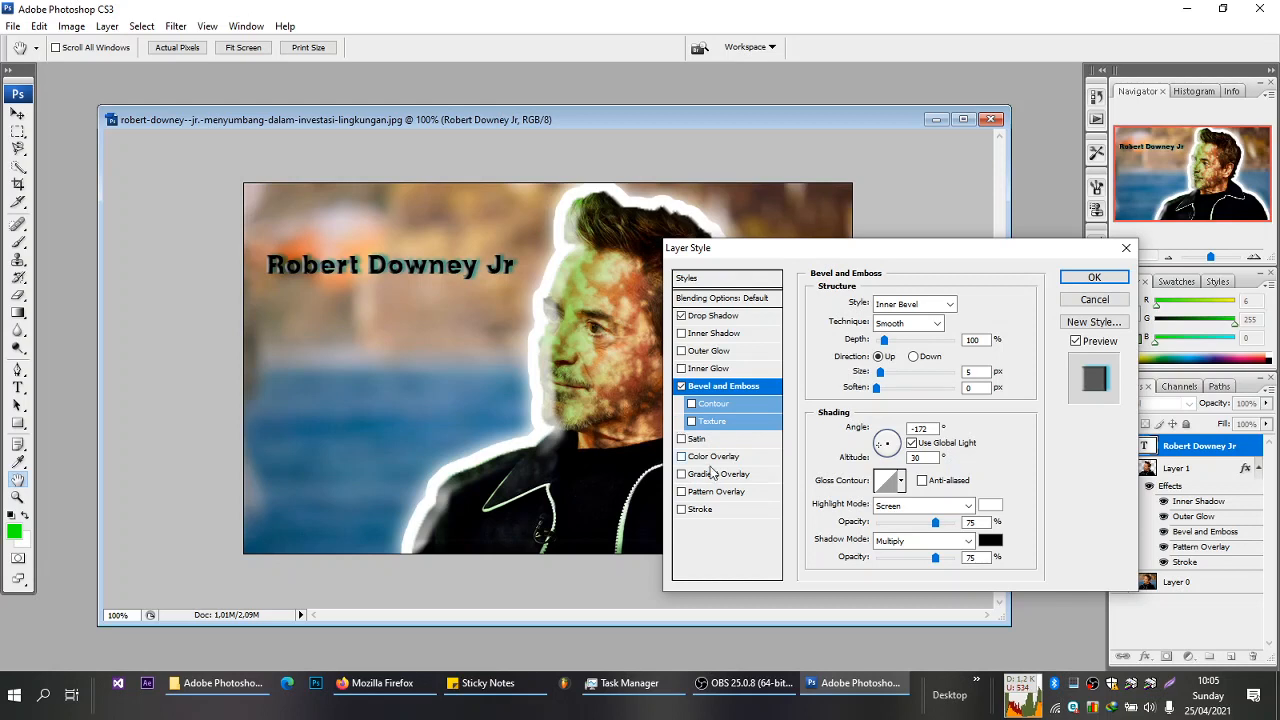
- Turn on Outer Glow for the caption and choose a solid glow color after trying the gradient option
click(730, 356)
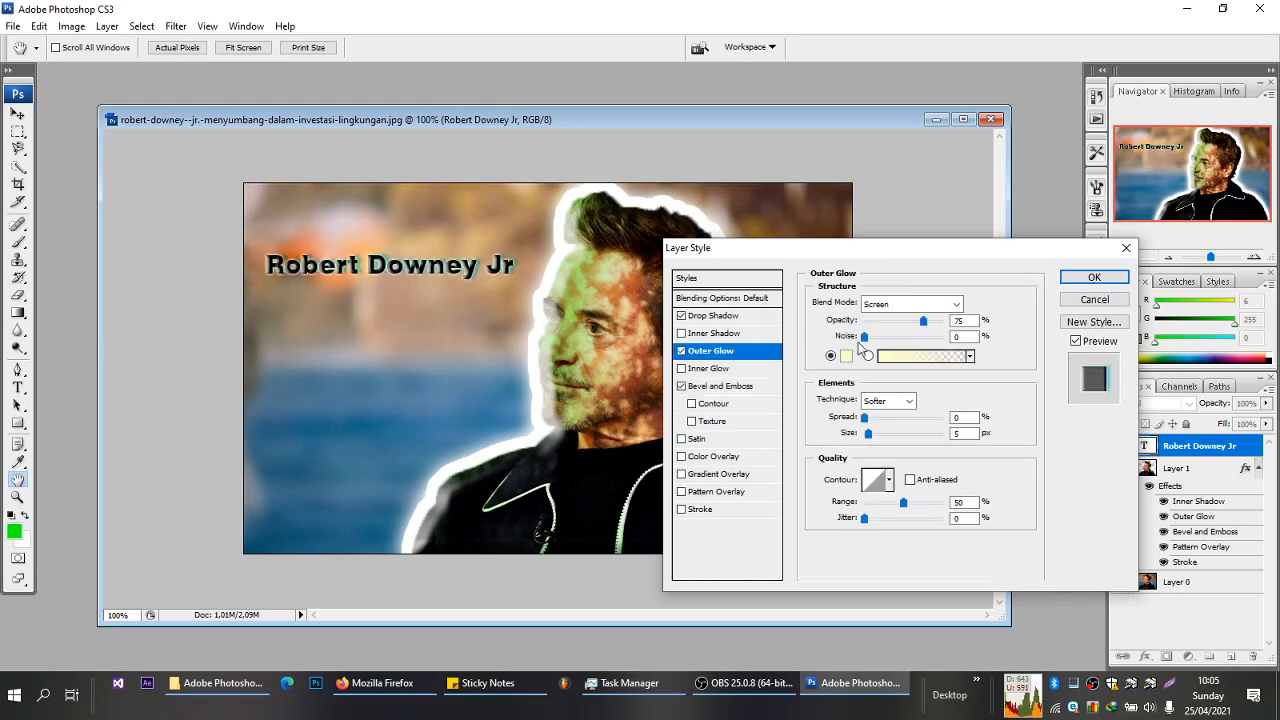
click(890, 358)
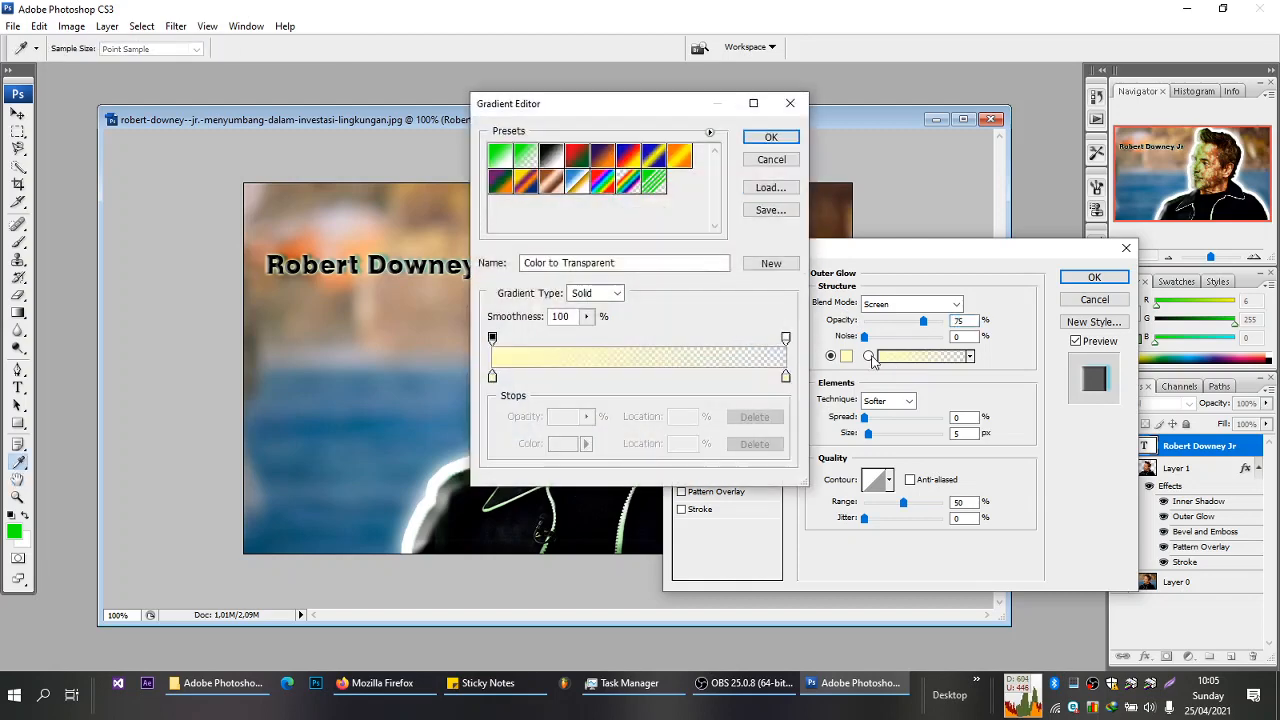
click(771, 159)
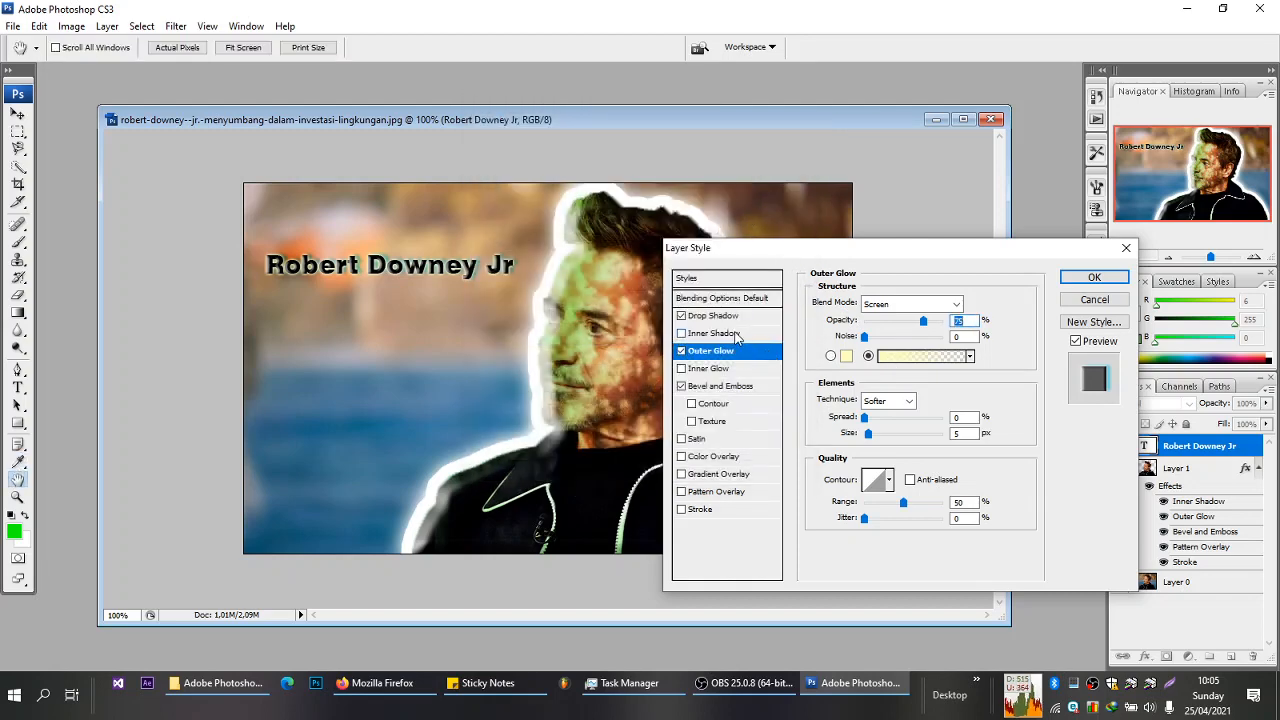
drag(853, 255, 811, 297)
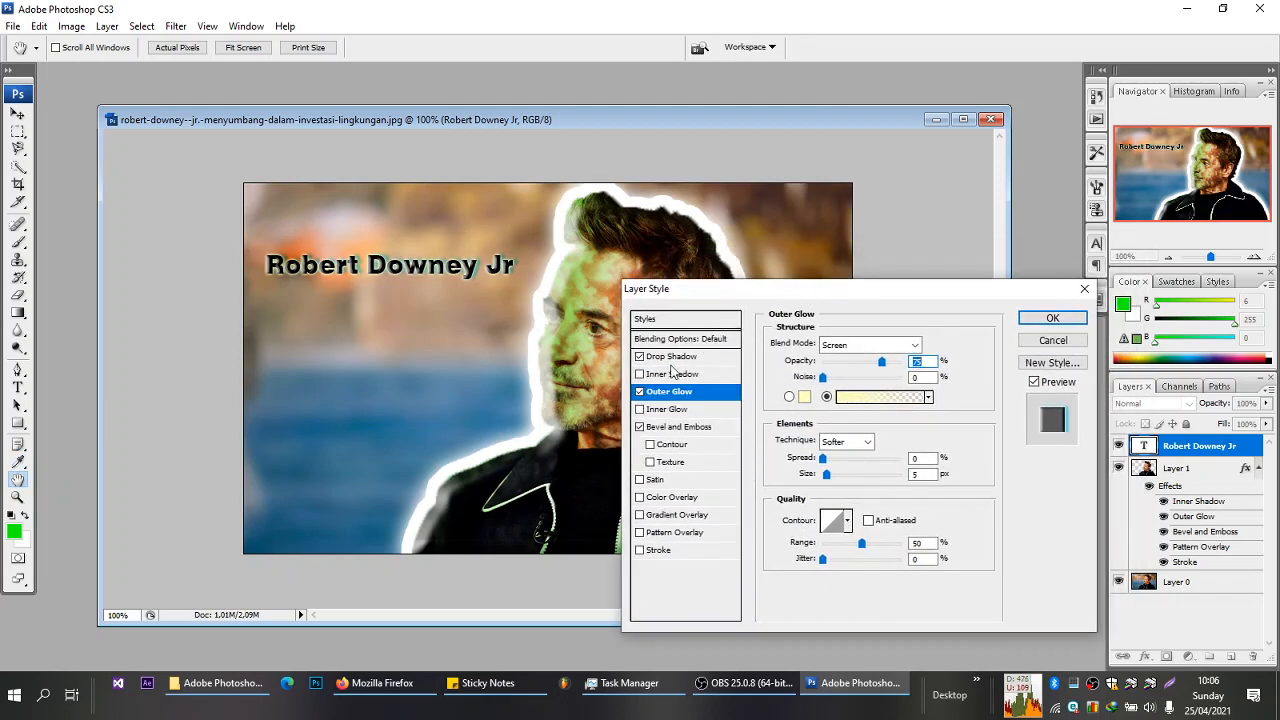
click(642, 375)
click(643, 377)
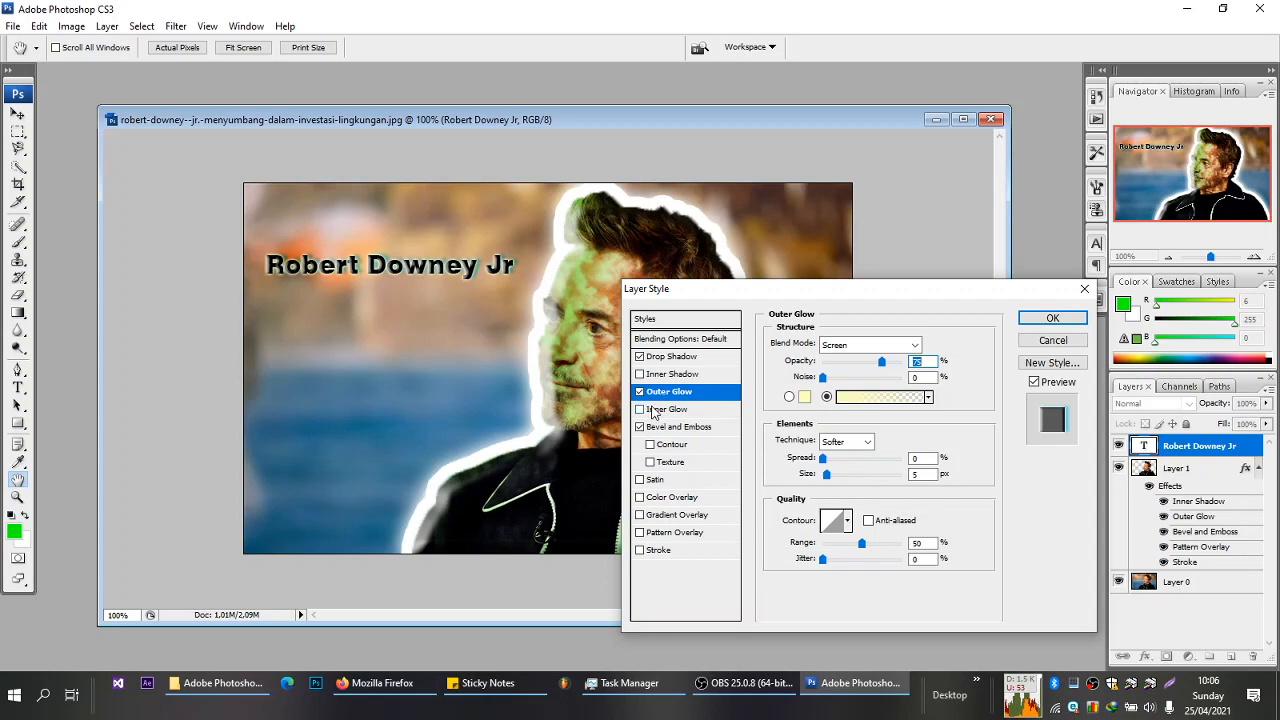
click(849, 400)
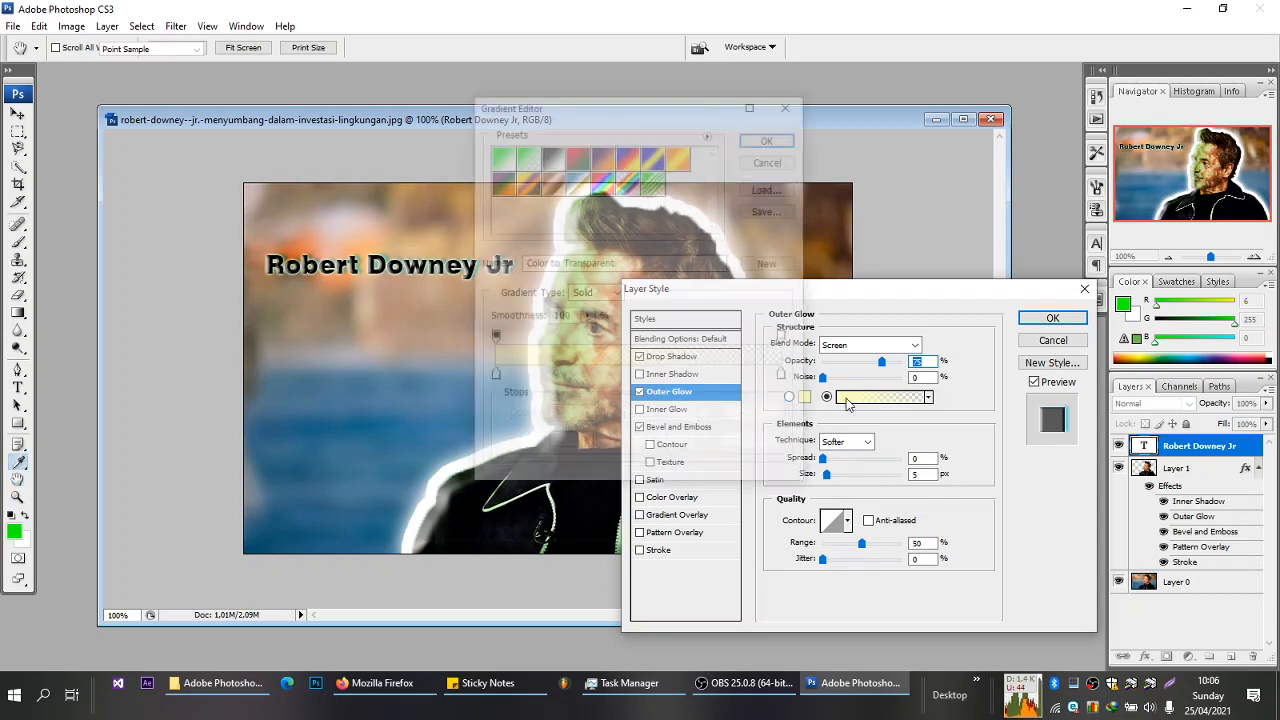
click(771, 159)
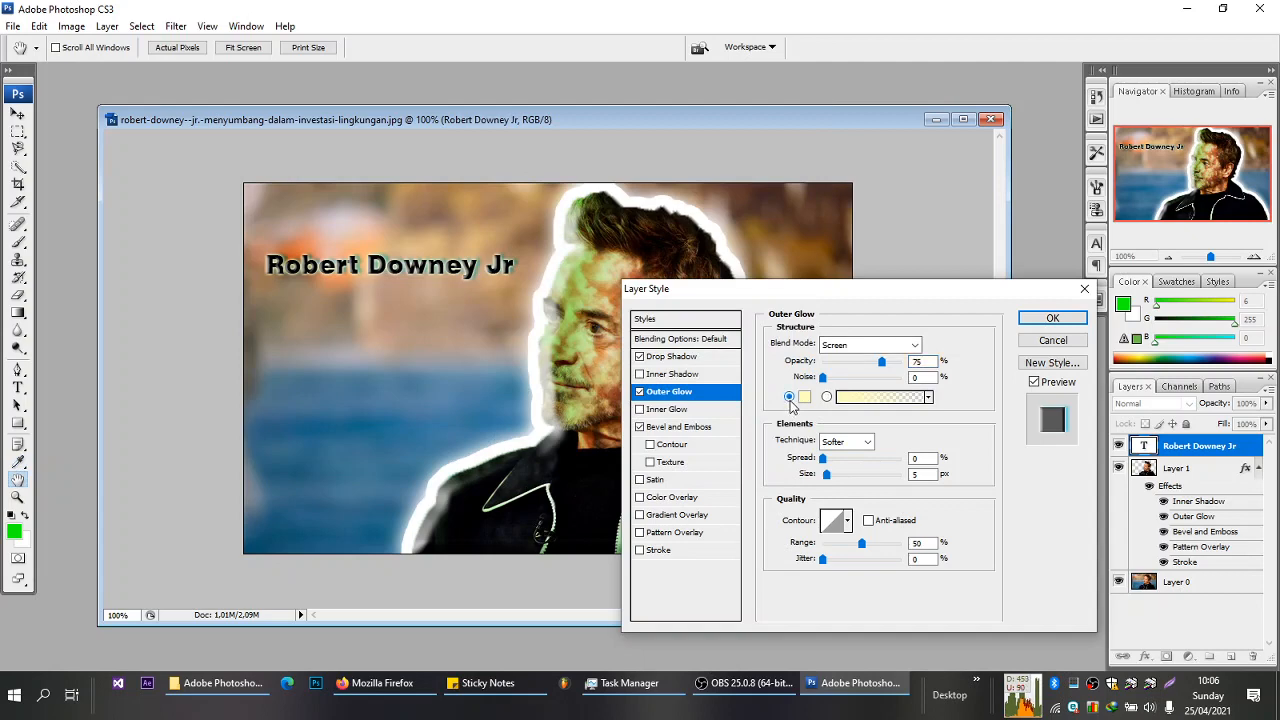
- Set the caption's Outer Glow to blue (1e00ff) with 14% spread and a larger size, and apply the layer styles
click(804, 397)
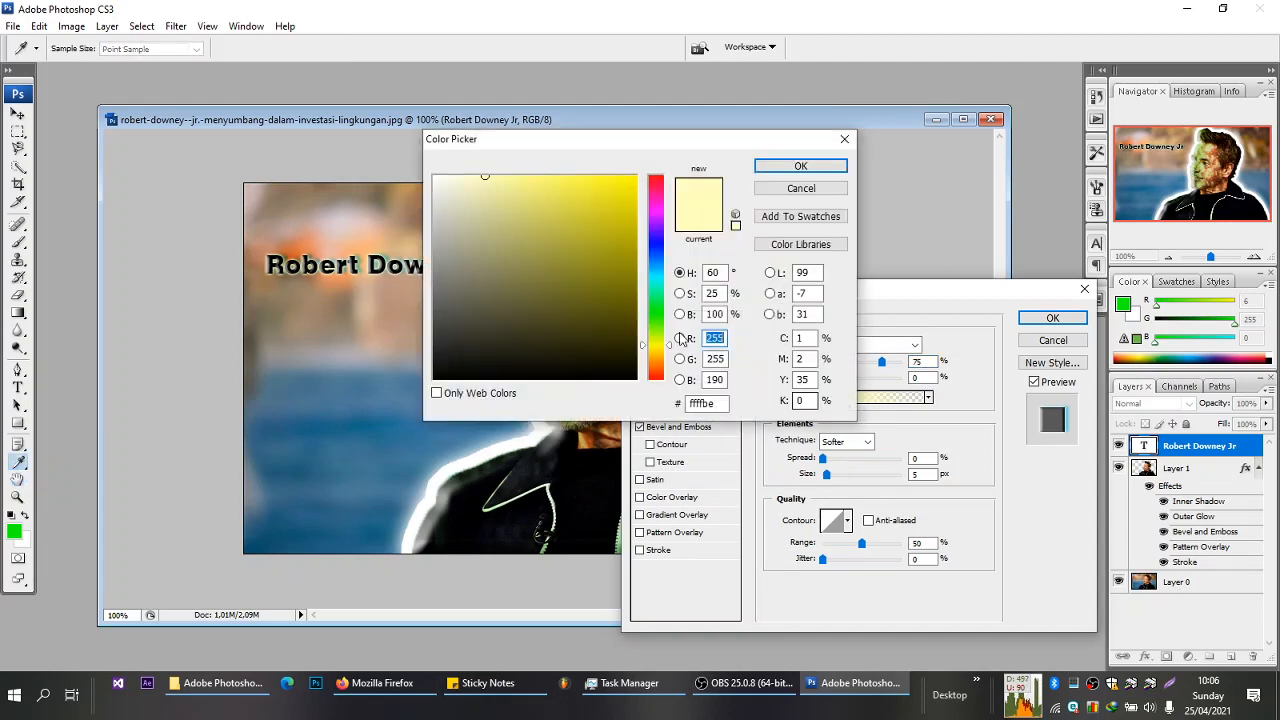
click(659, 301)
drag(660, 305, 660, 240)
drag(625, 182, 698, 106)
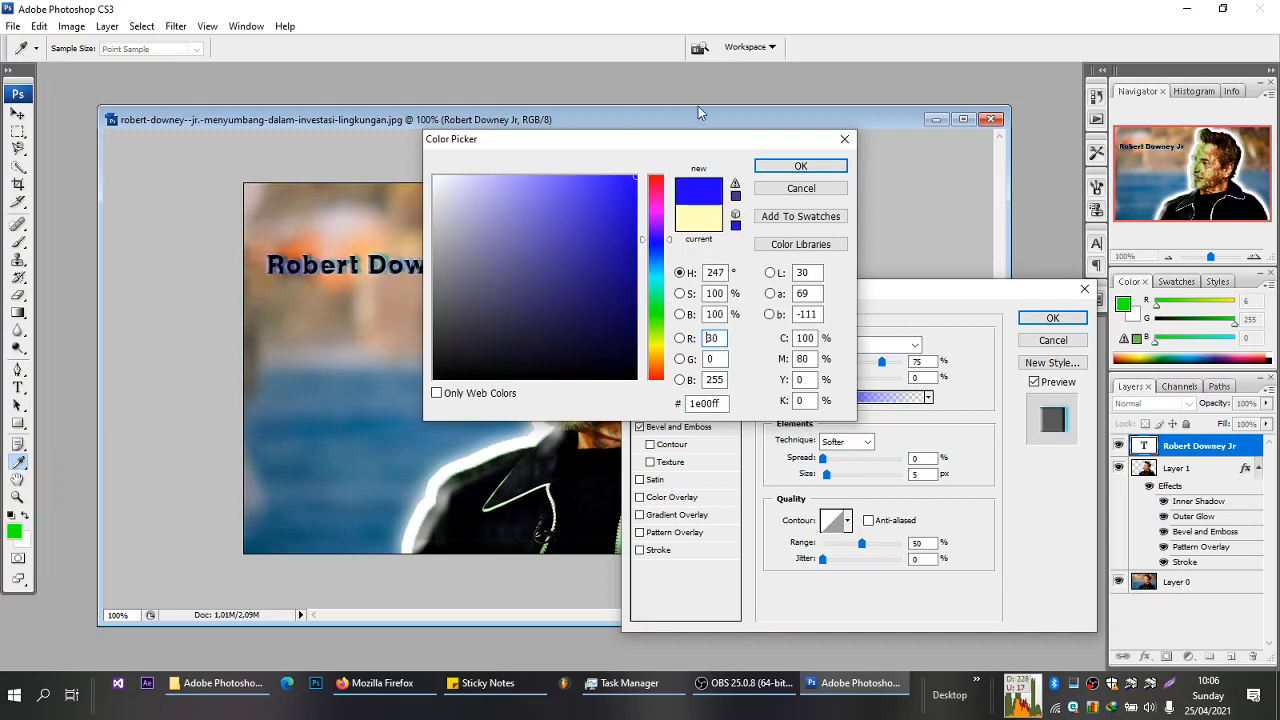
click(795, 166)
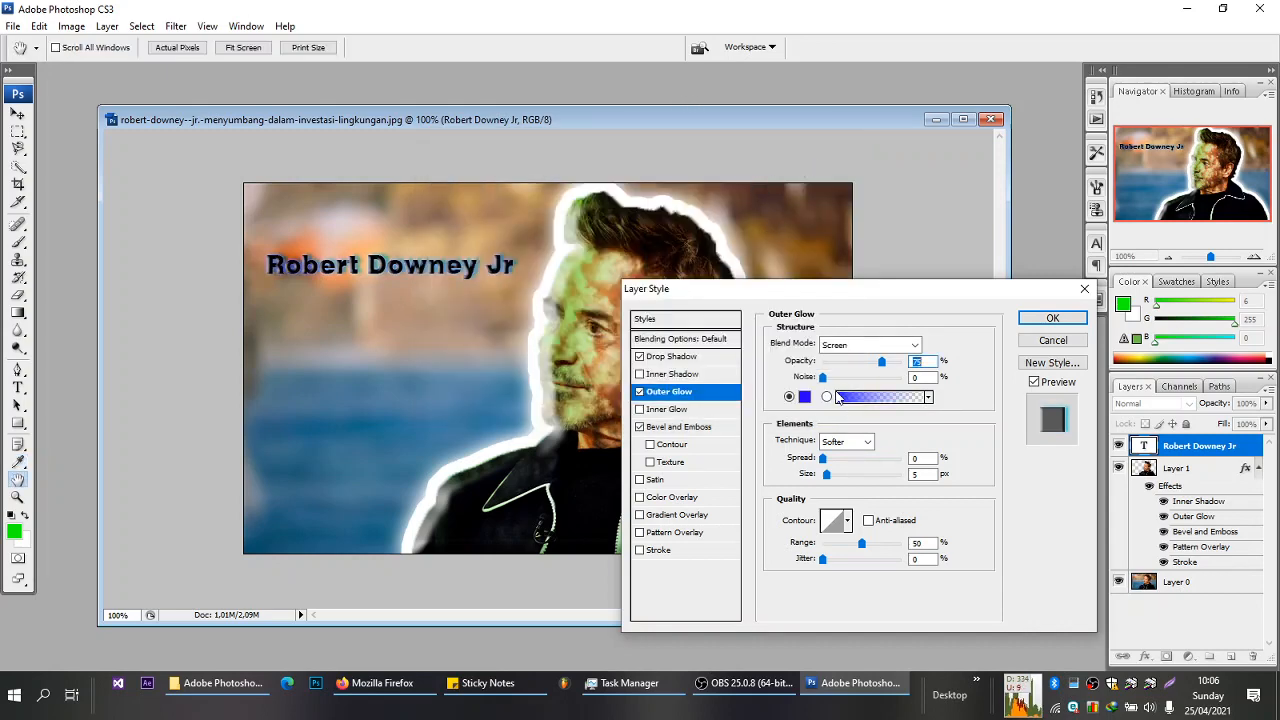
drag(833, 459, 835, 485)
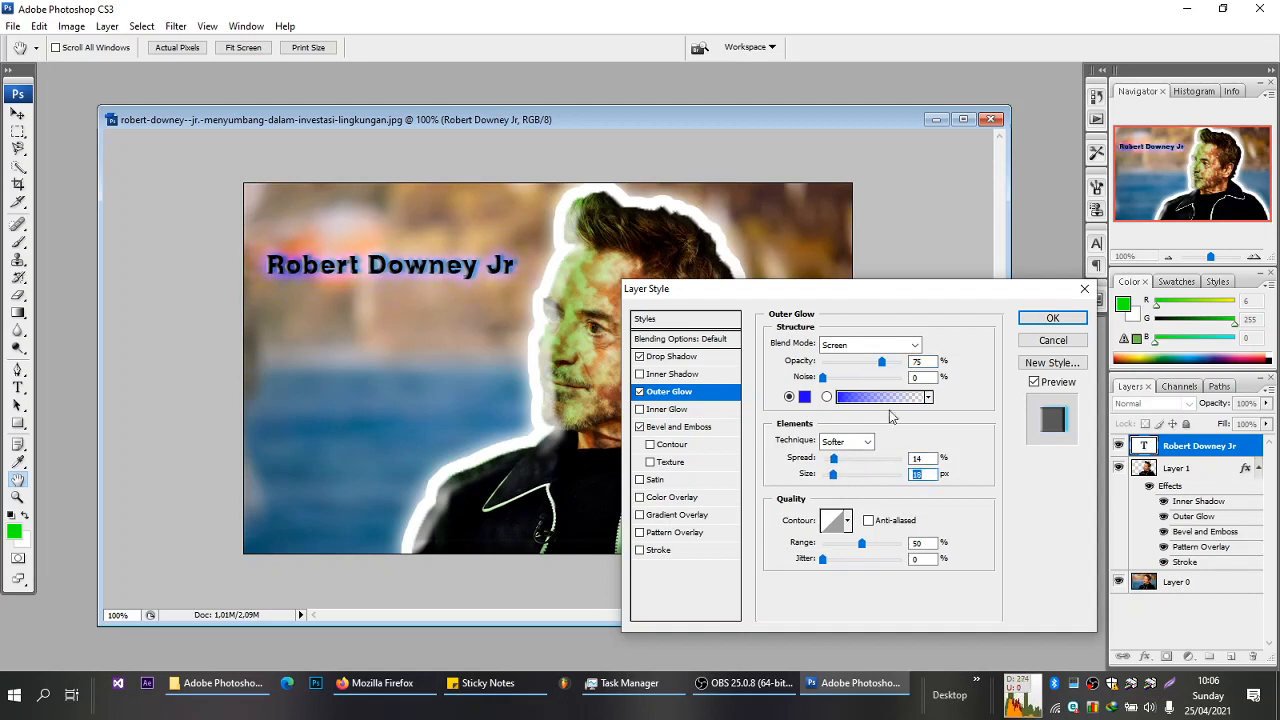
click(1052, 318)
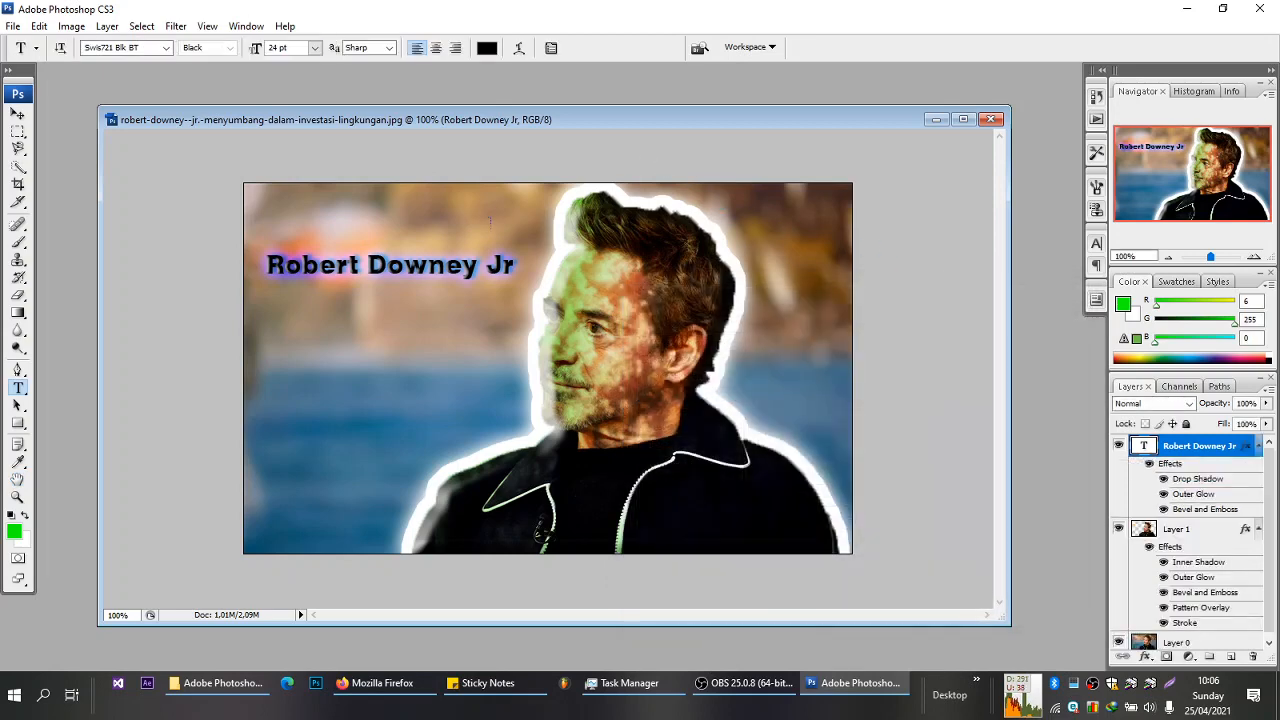